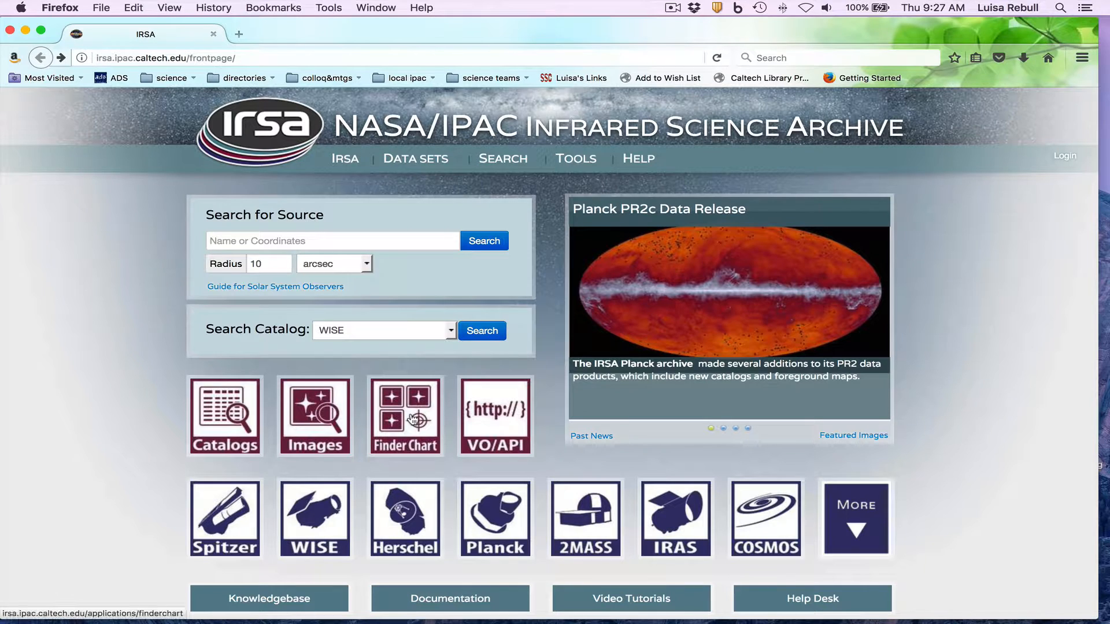
- Open the Finder Chart tool and set the target to m31 with an image size of 30 arc minutes
{"action": "left_click", "coordinate": [412, 418]}
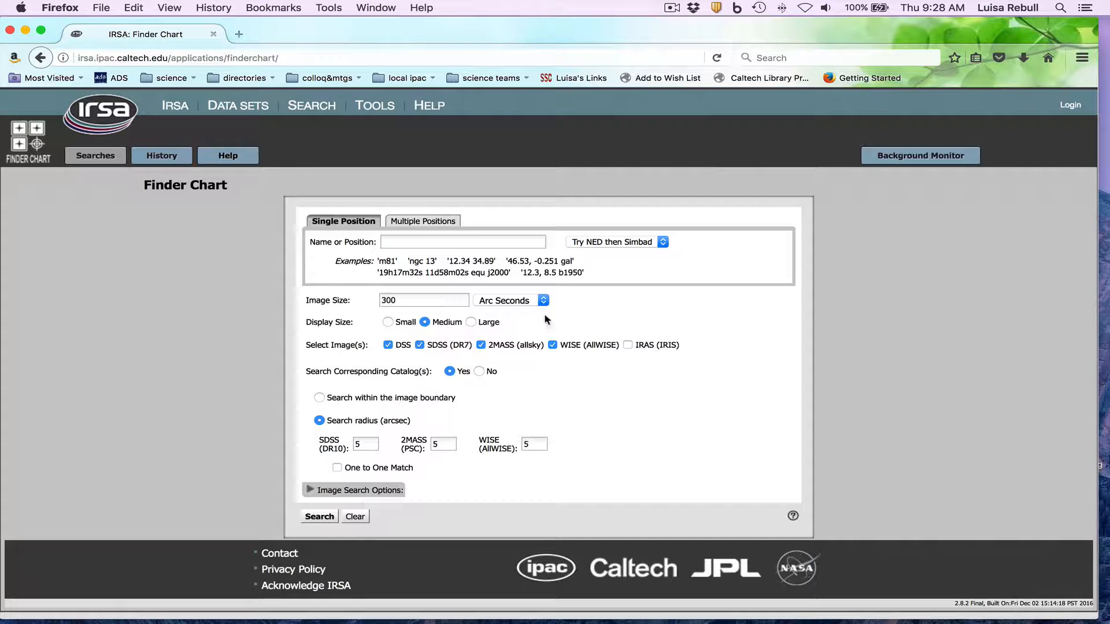
{"action": "left_click", "coordinate": [426, 239]}
{"action": "type", "text": "m31"}
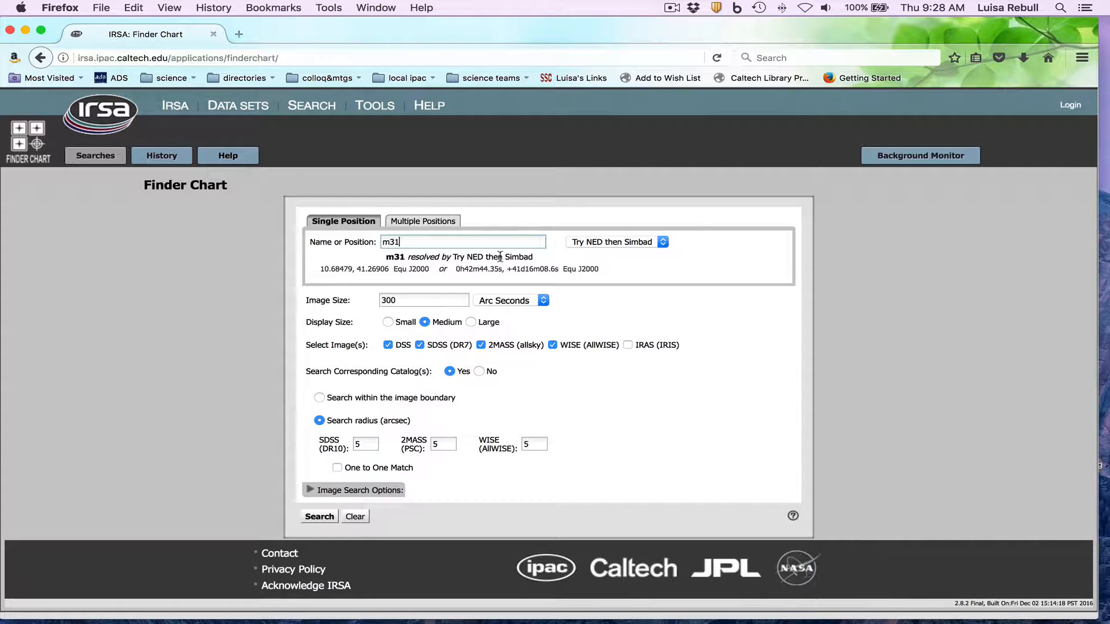
{"action": "left_click", "coordinate": [520, 301]}
{"action": "left_click", "coordinate": [525, 323]}
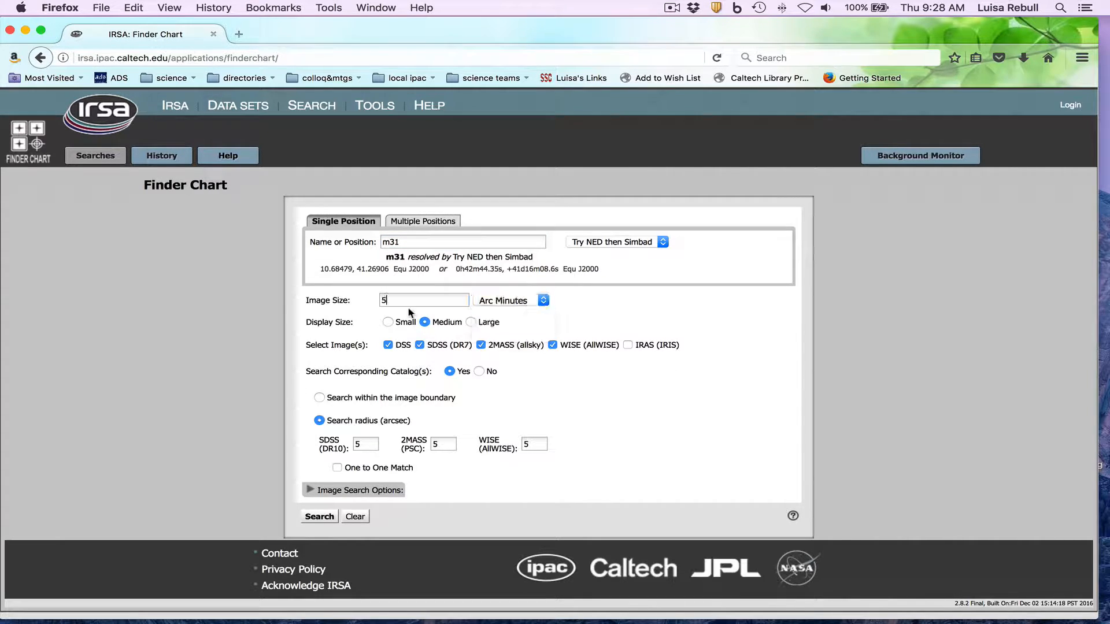
{"action": "double_click", "coordinate": [408, 301]}
{"action": "type", "text": "30"}
- Run the search with IRAS (IRIS) images included and the corresponding catalog search turned off
{"action": "left_click", "coordinate": [628, 346]}
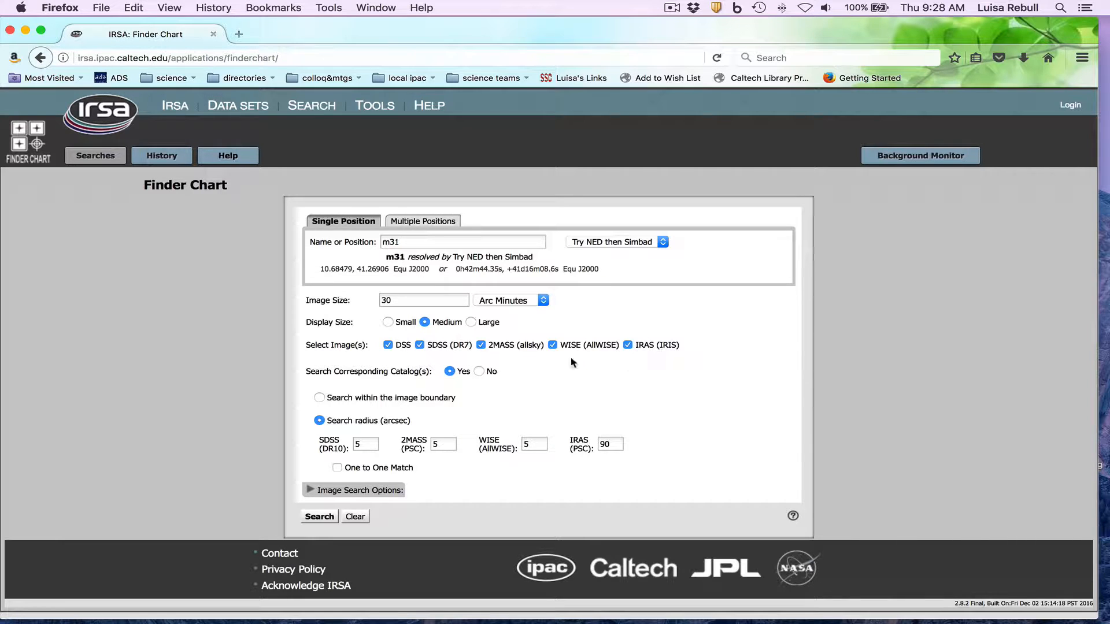
{"action": "left_click", "coordinate": [479, 372]}
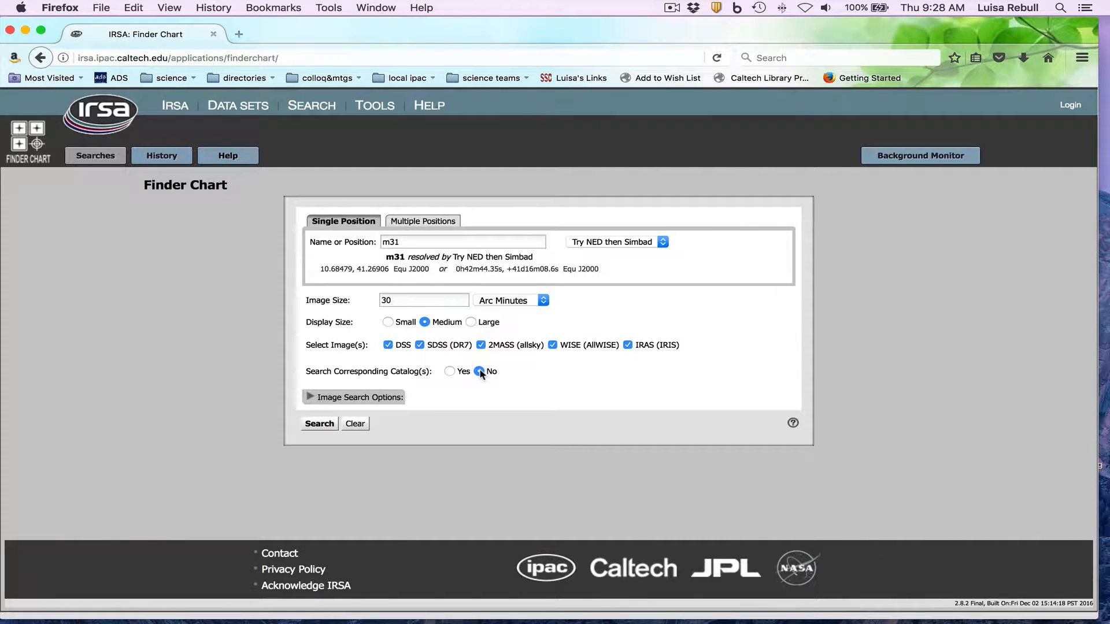
{"action": "left_click", "coordinate": [314, 425]}
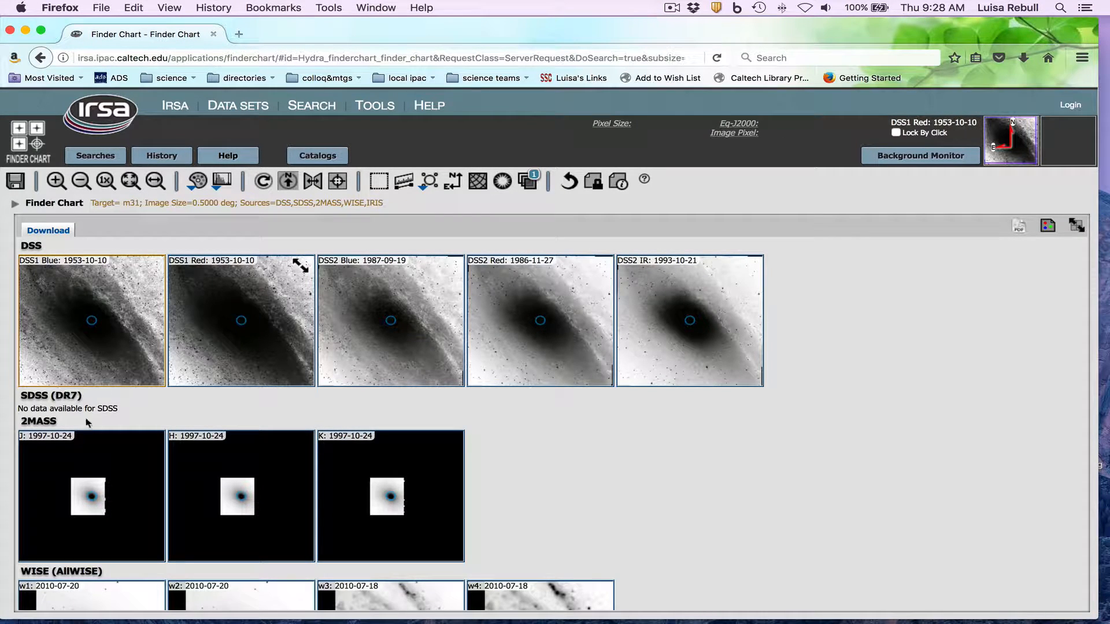
- Add three-color composites to the image results and look through the DSS, 2MASS, WISE and IRAS rows
{"action": "scroll", "coordinate": [82, 405], "scroll_direction": "down", "scroll_amount": 3}
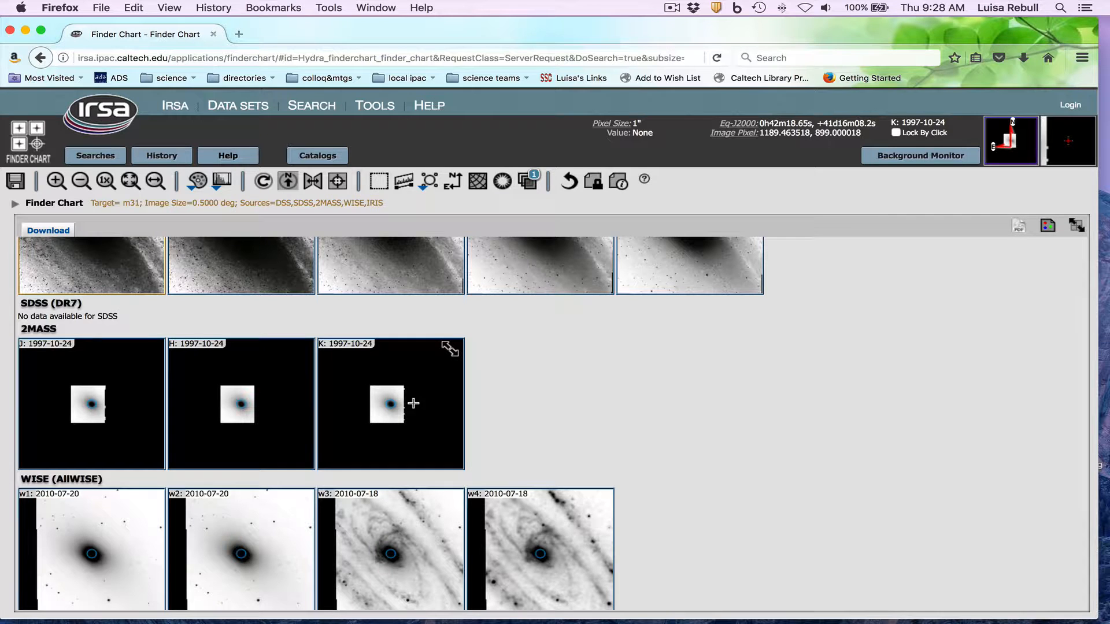
{"action": "scroll", "coordinate": [413, 403], "scroll_direction": "down", "scroll_amount": 4}
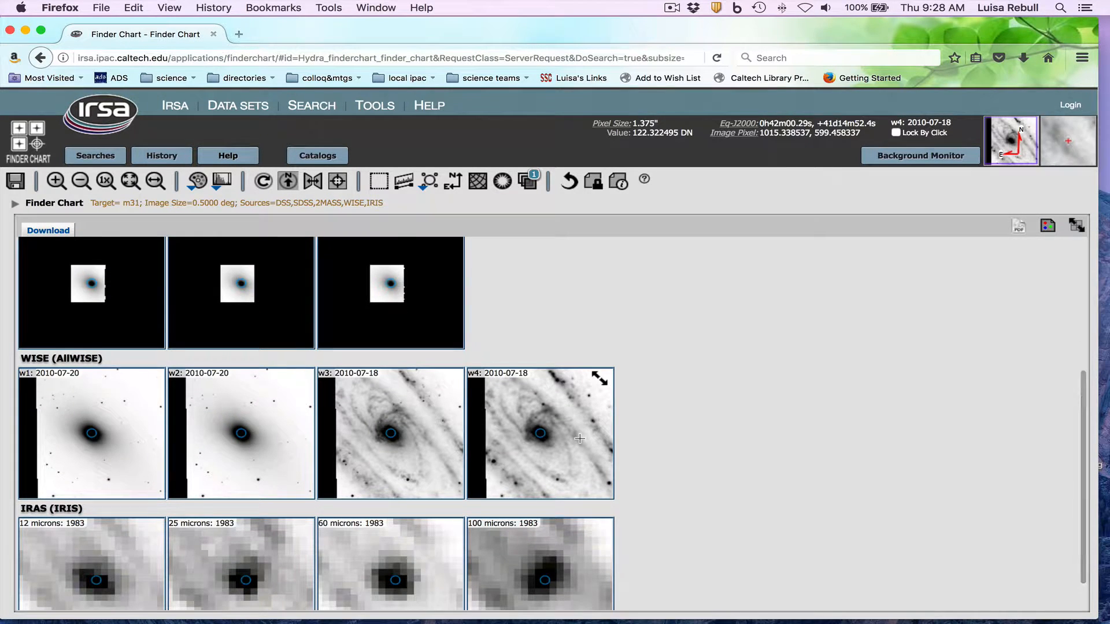
{"action": "scroll", "coordinate": [579, 439], "scroll_direction": "down", "scroll_amount": 2}
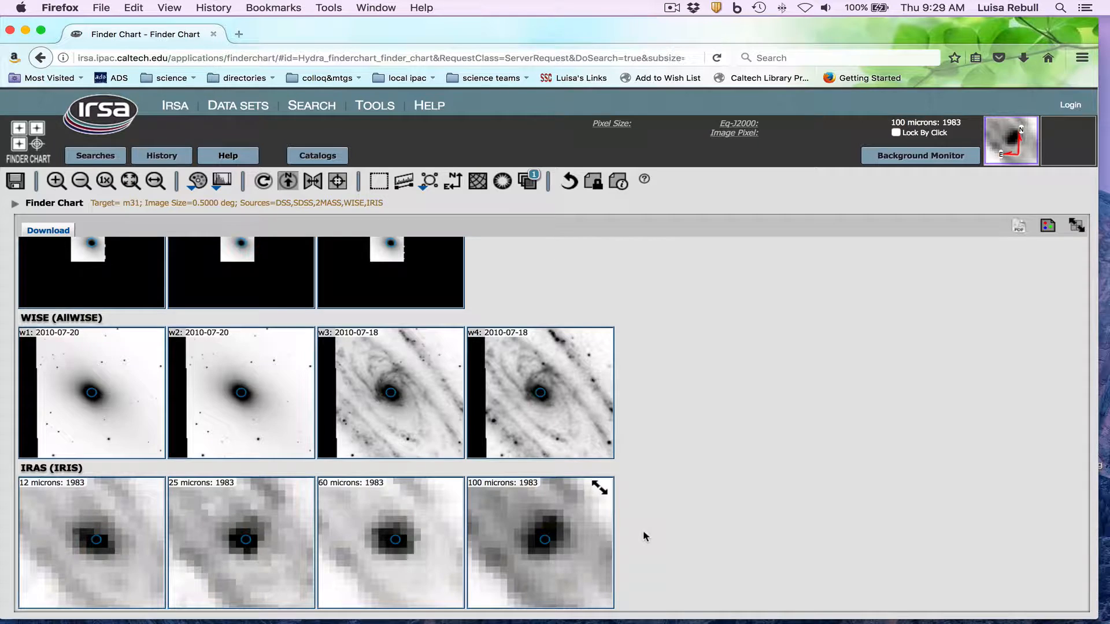
{"action": "scroll", "coordinate": [682, 408], "scroll_direction": "up", "scroll_amount": 8}
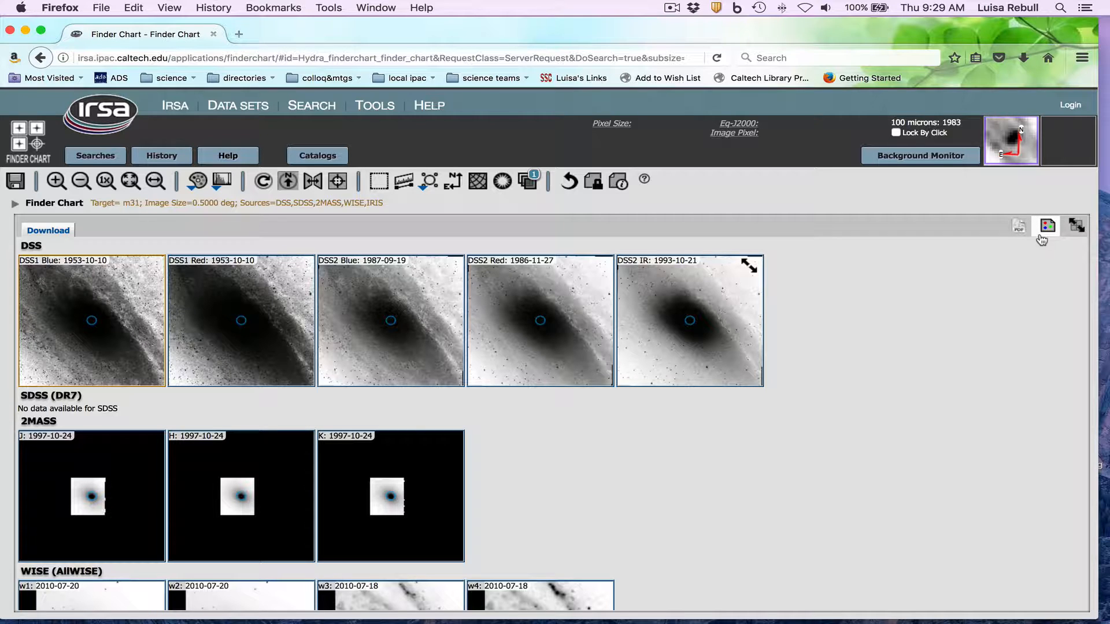
{"action": "left_click", "coordinate": [1048, 228]}
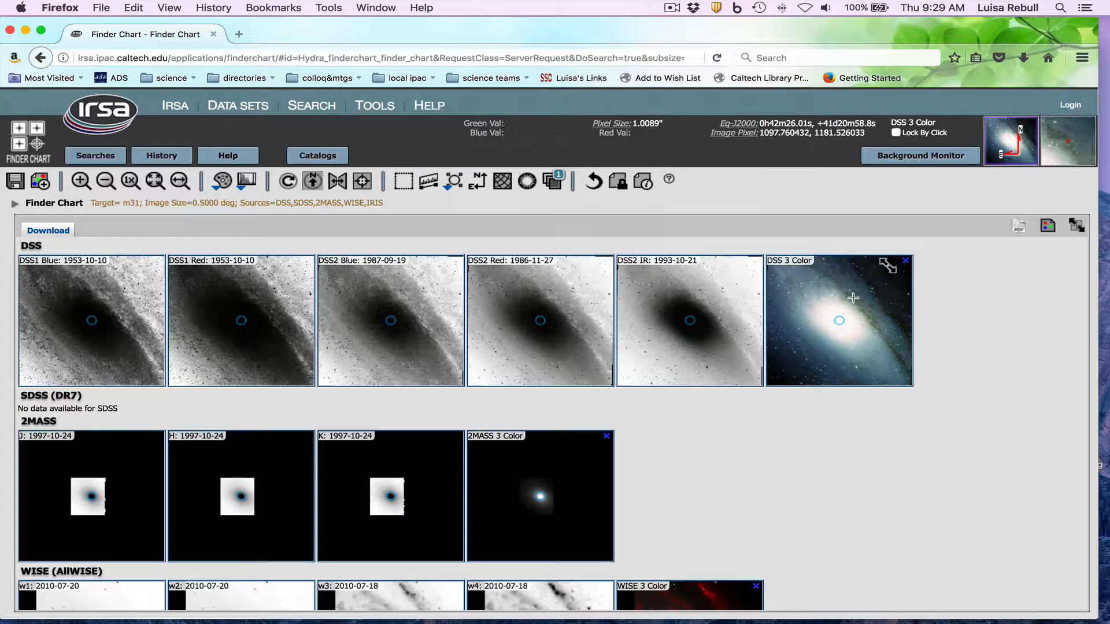
{"action": "scroll", "coordinate": [752, 324], "scroll_direction": "down", "scroll_amount": 3}
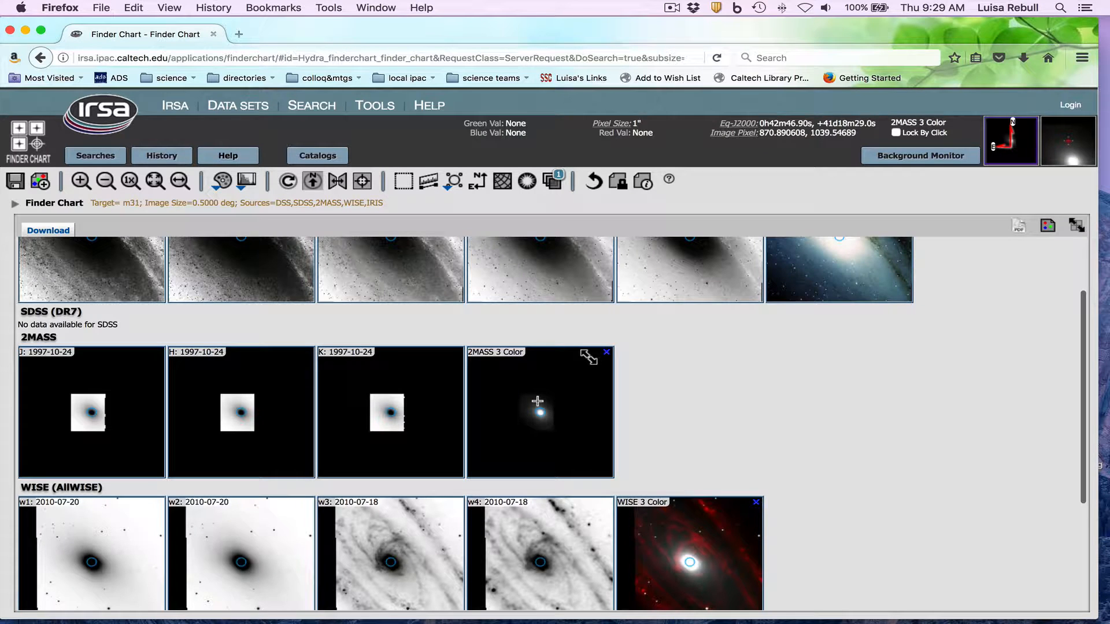
{"action": "scroll", "coordinate": [539, 400], "scroll_direction": "down", "scroll_amount": 5}
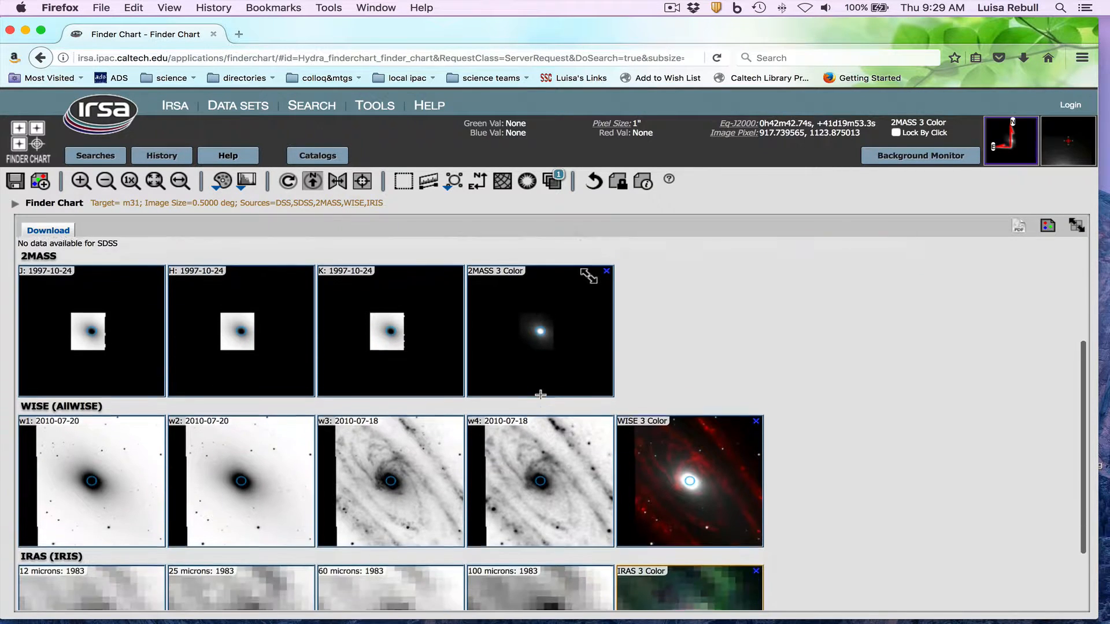
{"action": "scroll", "coordinate": [541, 399], "scroll_direction": "down", "scroll_amount": 1}
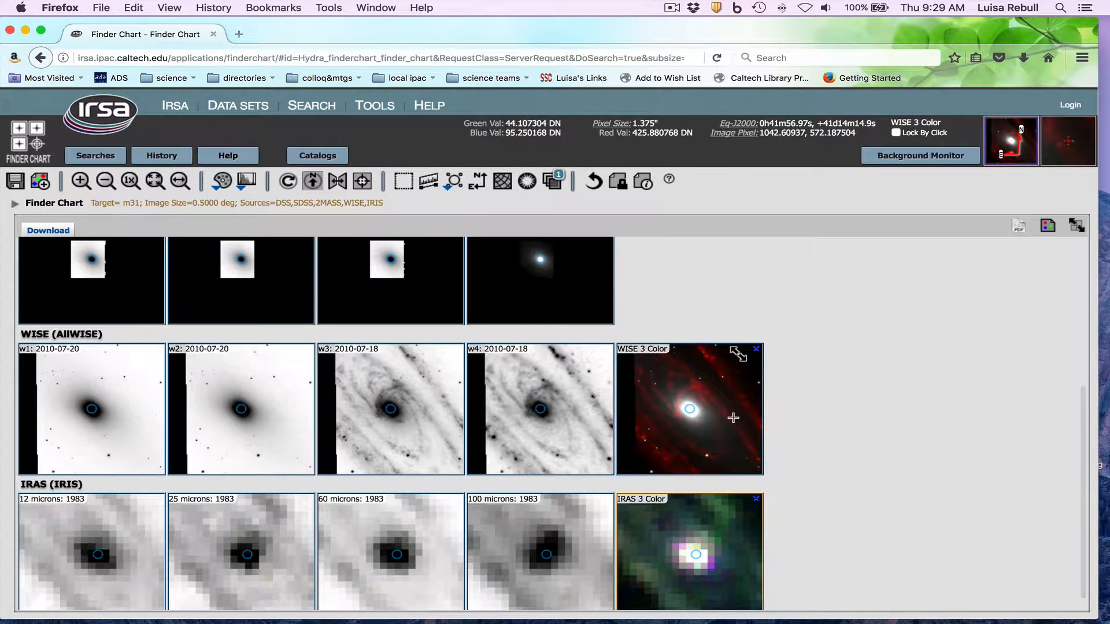
{"action": "scroll", "coordinate": [733, 419], "scroll_direction": "down", "scroll_amount": 1}
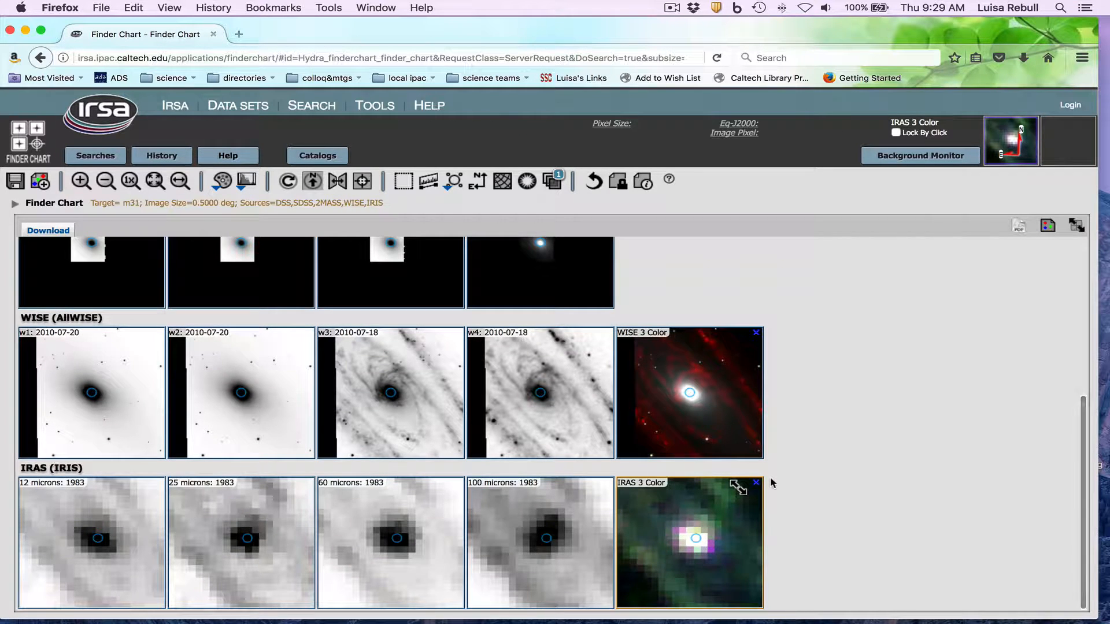
{"action": "scroll", "coordinate": [770, 405], "scroll_direction": "up", "scroll_amount": 10}
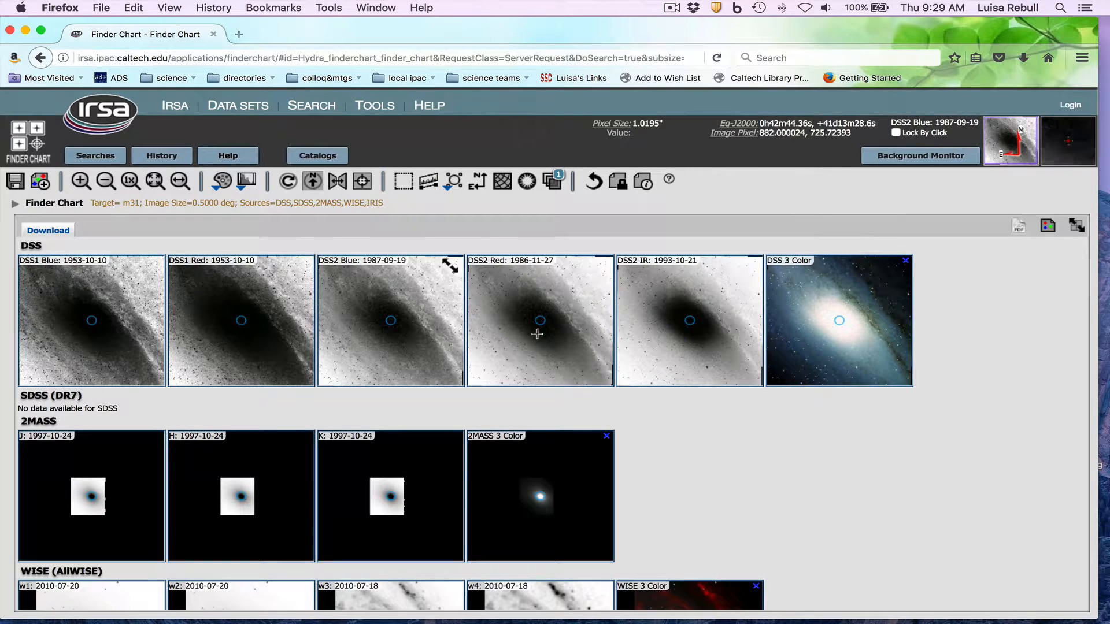
- Reload the DSS three-color image with DSS 1 Blue as its blue band
{"action": "left_click", "coordinate": [860, 337]}
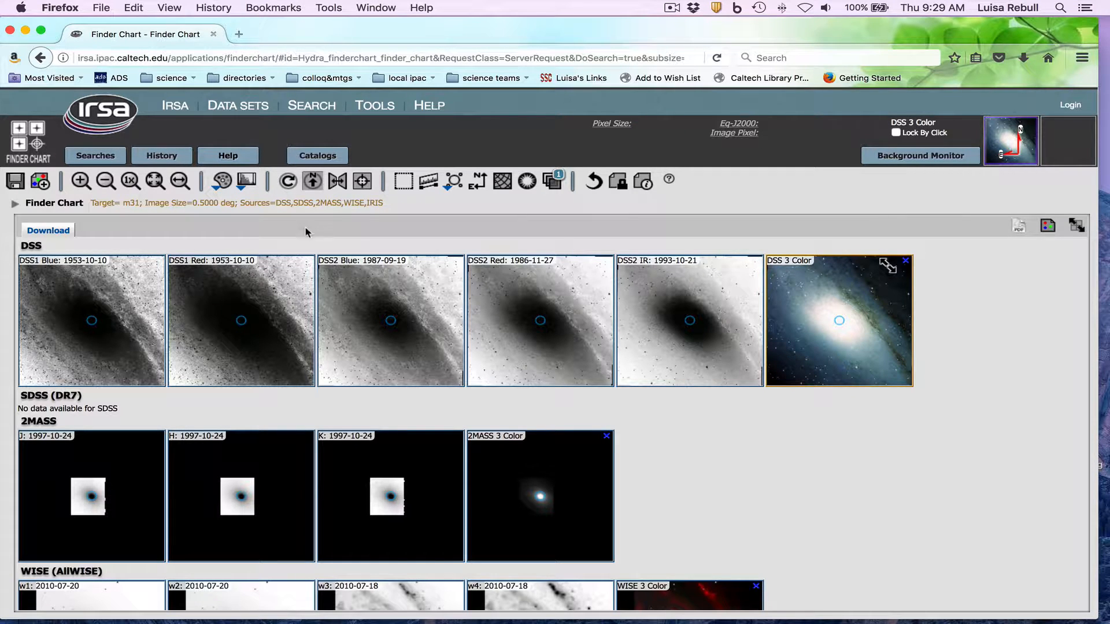
{"action": "left_click", "coordinate": [41, 181]}
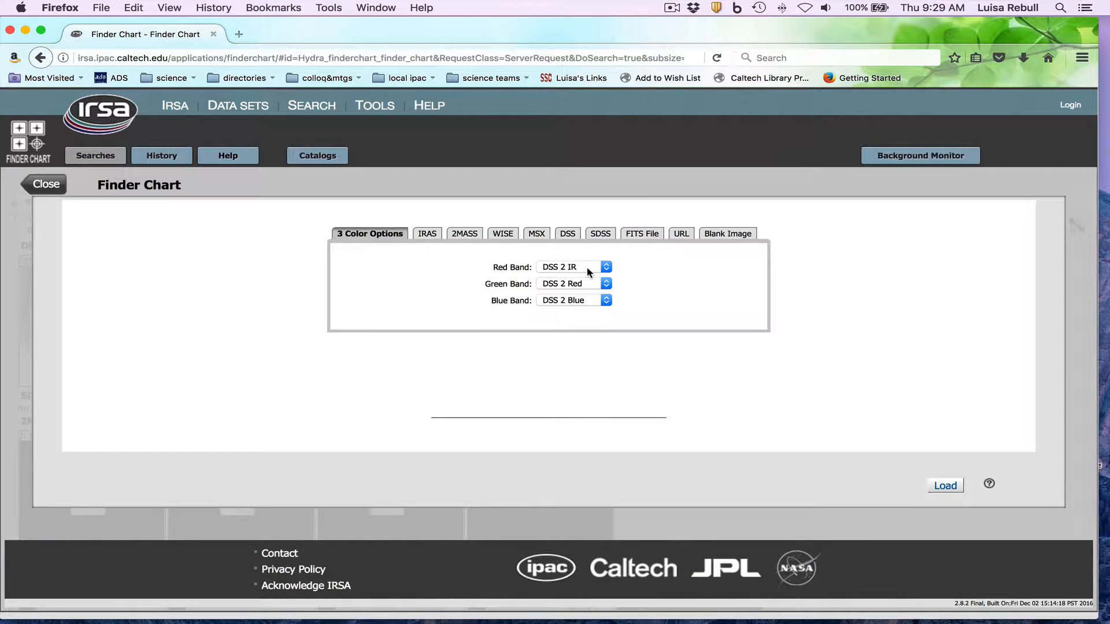
{"action": "left_click", "coordinate": [589, 305]}
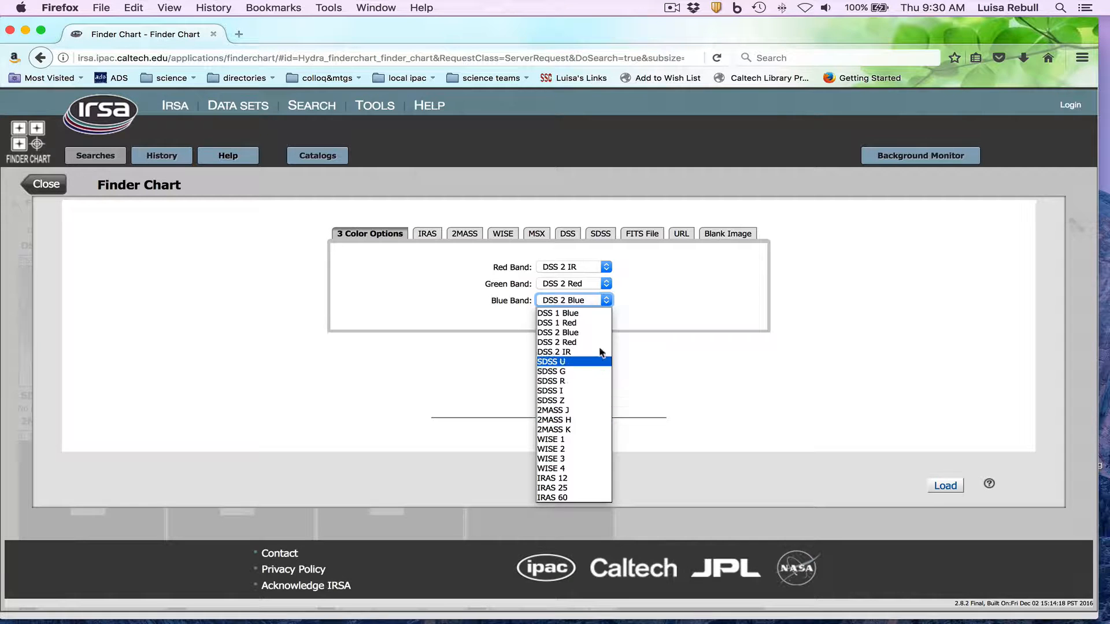
{"action": "left_click", "coordinate": [598, 315]}
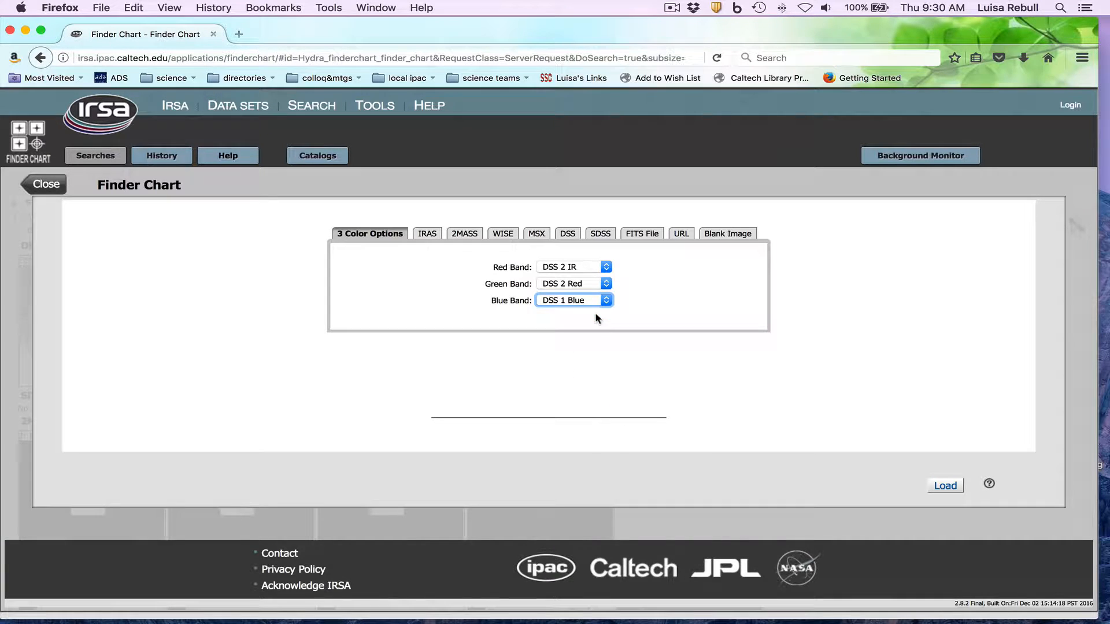
{"action": "left_click", "coordinate": [944, 486]}
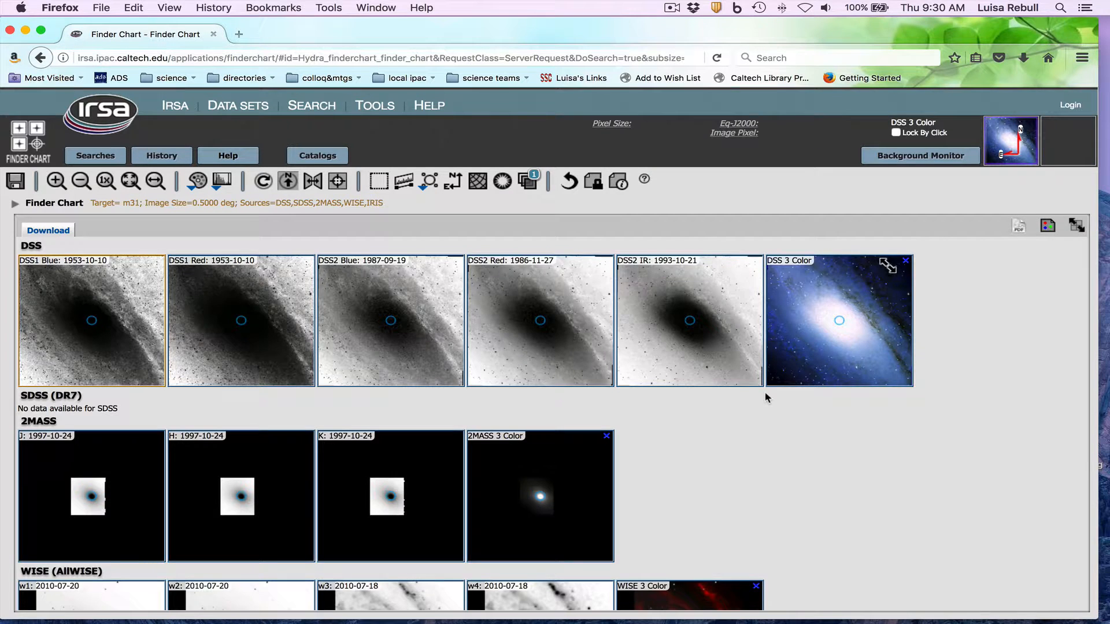
- Reload the WISE three-color image with WISE 4 as its red band
{"action": "scroll", "coordinate": [763, 391], "scroll_direction": "down", "scroll_amount": 5}
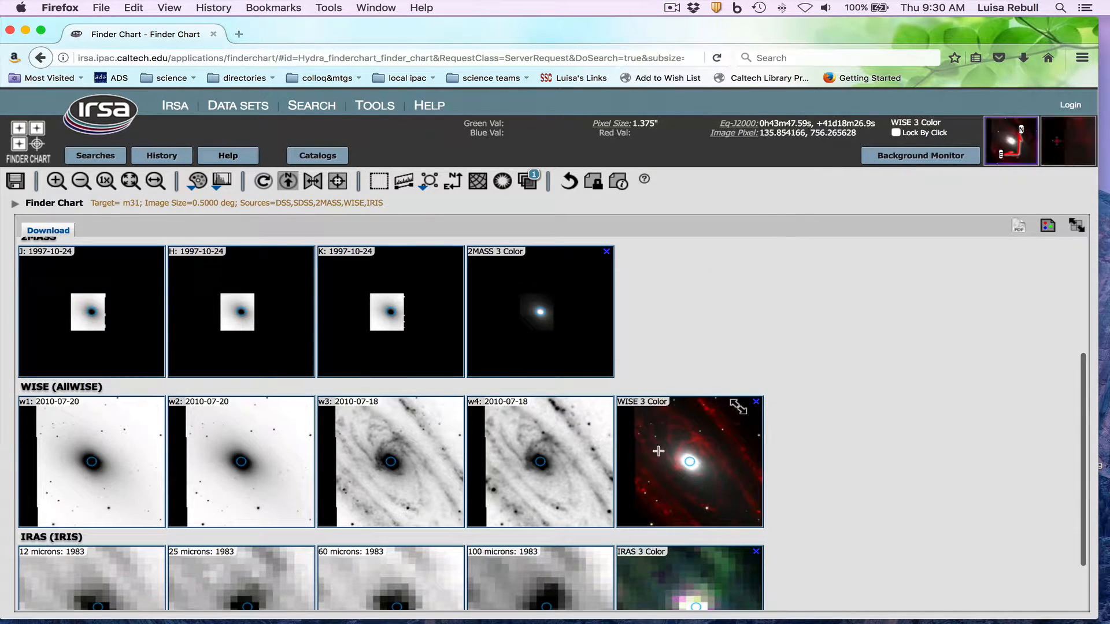
{"action": "left_click", "coordinate": [708, 466]}
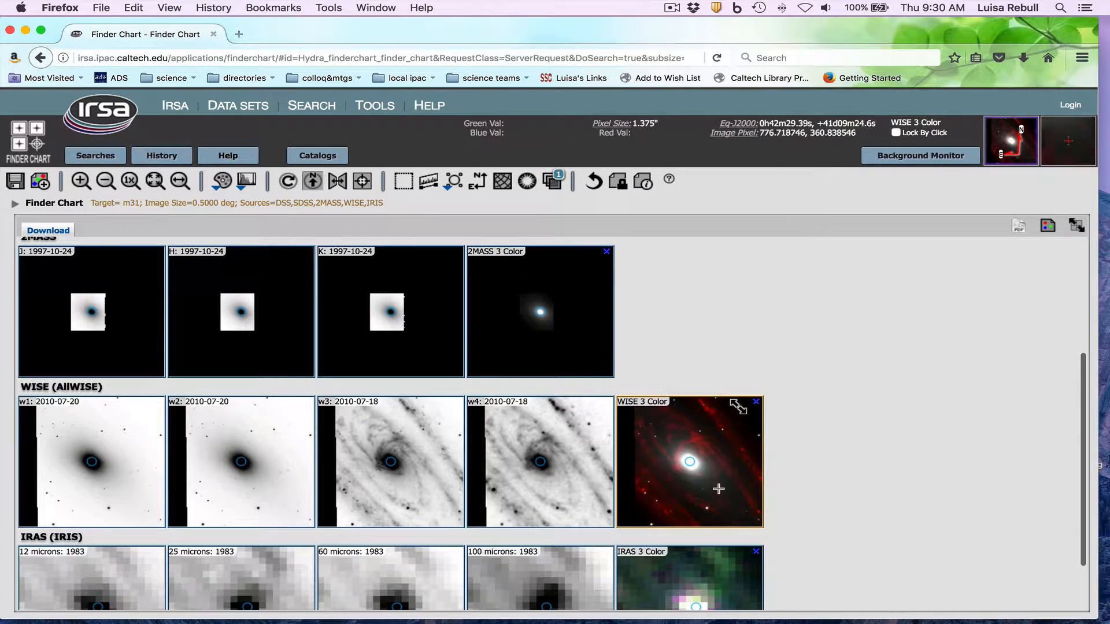
{"action": "left_click", "coordinate": [38, 182]}
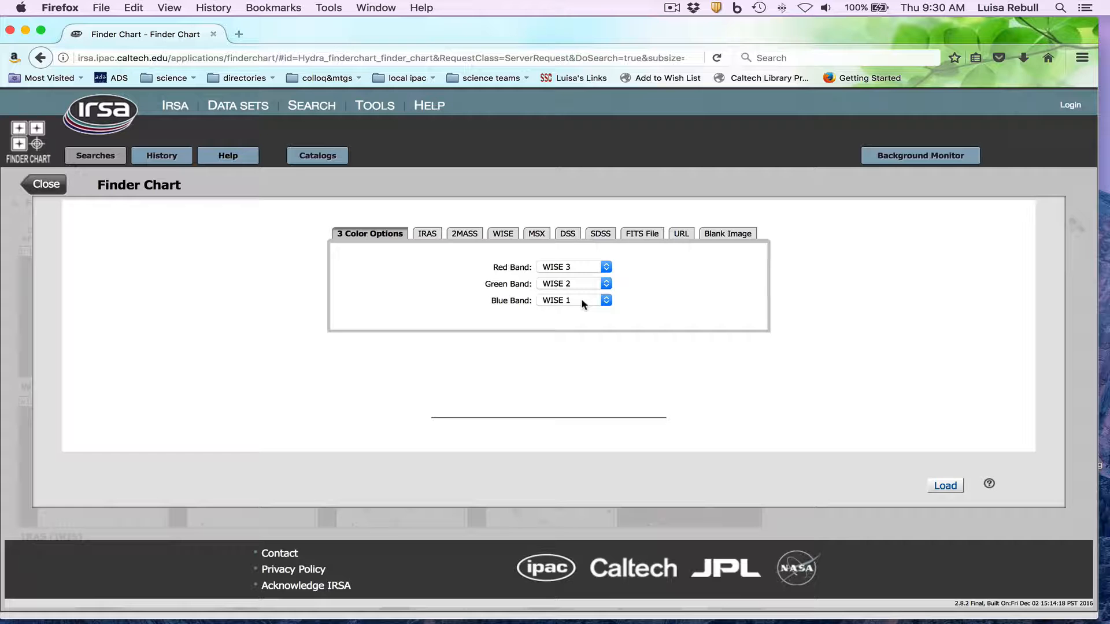
{"action": "left_click", "coordinate": [578, 267]}
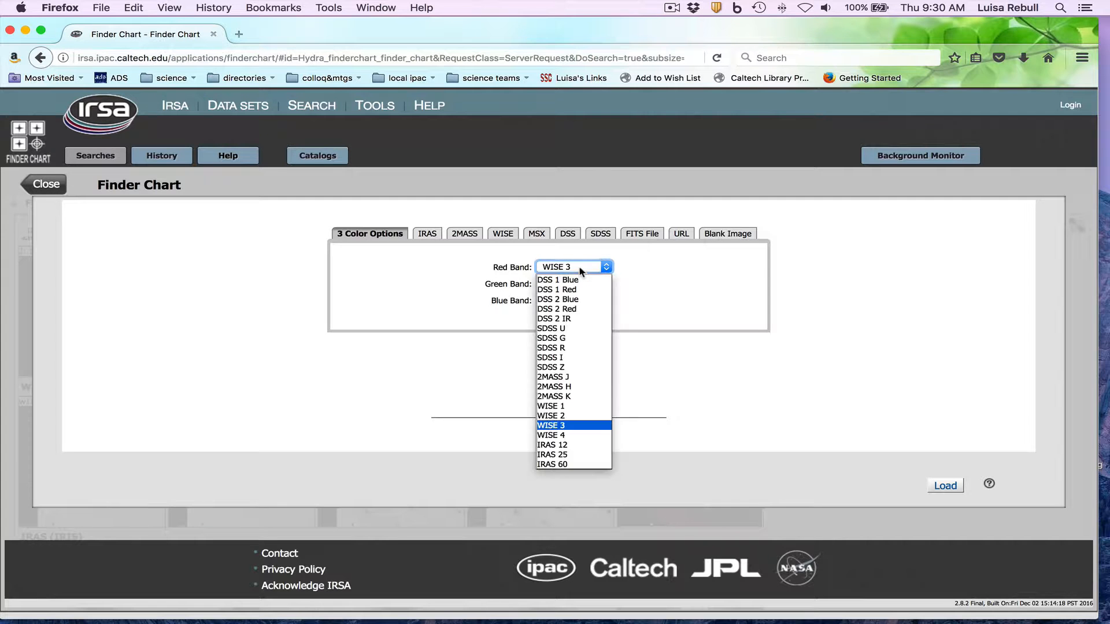
{"action": "left_click", "coordinate": [580, 434]}
{"action": "left_click", "coordinate": [958, 486]}
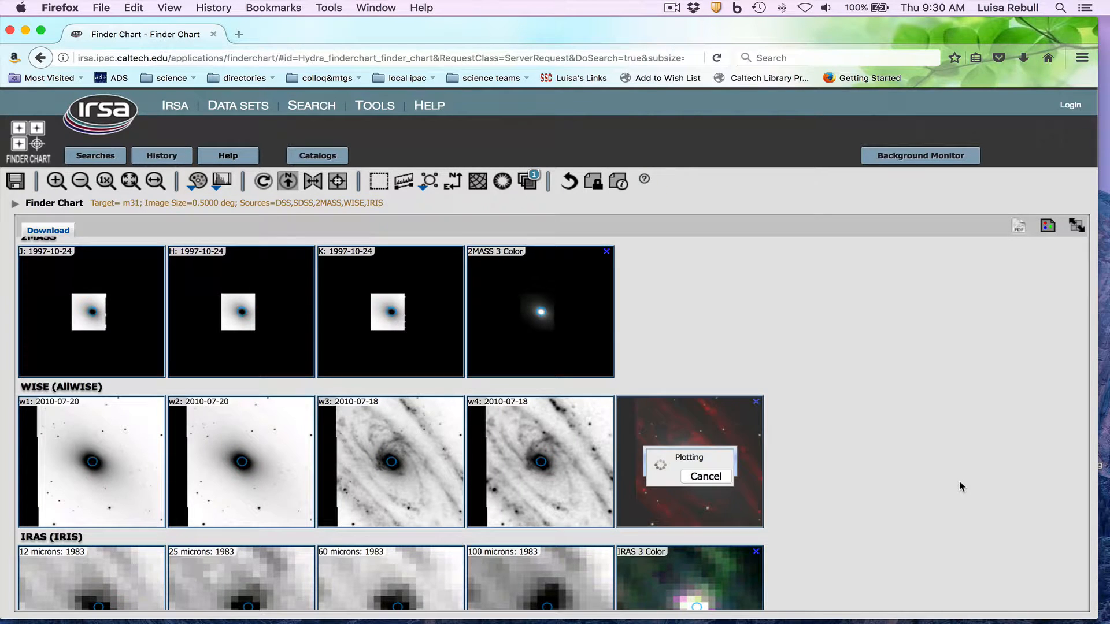
{"action": "scroll", "coordinate": [703, 488], "scroll_direction": "down", "scroll_amount": 3}
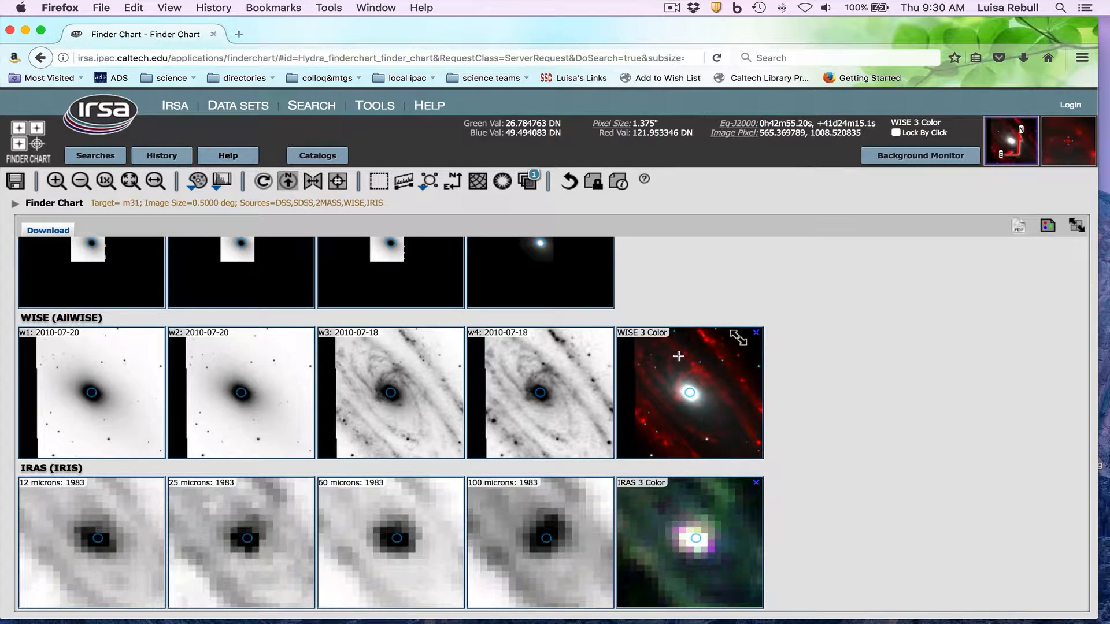
- Download the selected image as a PNG file and save it to disk
{"action": "left_click", "coordinate": [22, 184]}
{"action": "left_click", "coordinate": [96, 141]}
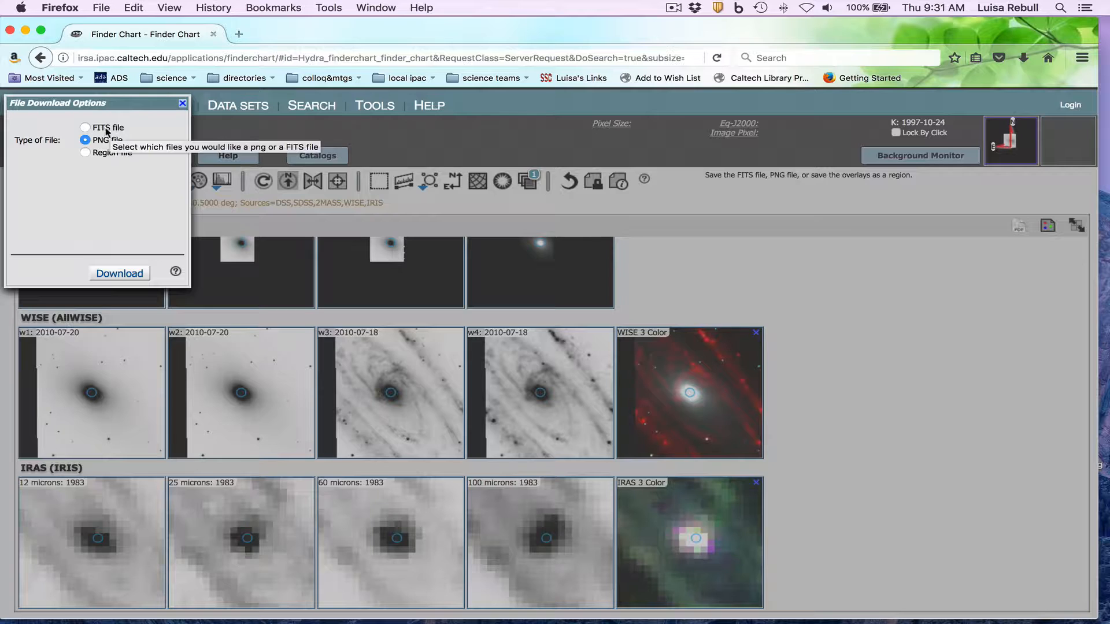
{"action": "left_click", "coordinate": [87, 128]}
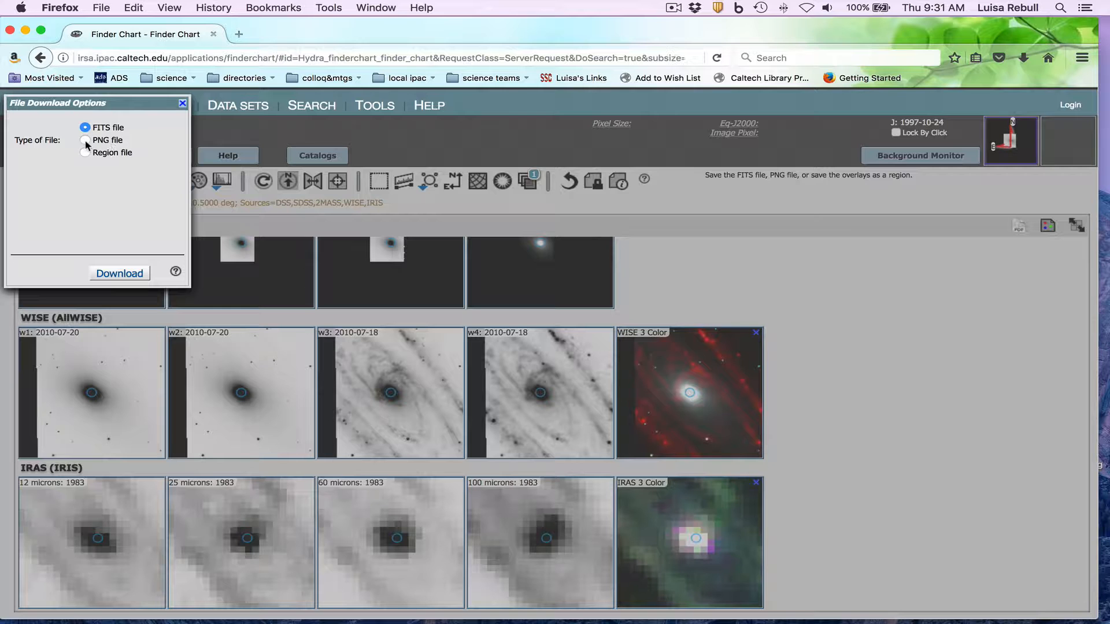
{"action": "left_click", "coordinate": [85, 140]}
{"action": "left_click", "coordinate": [122, 274]}
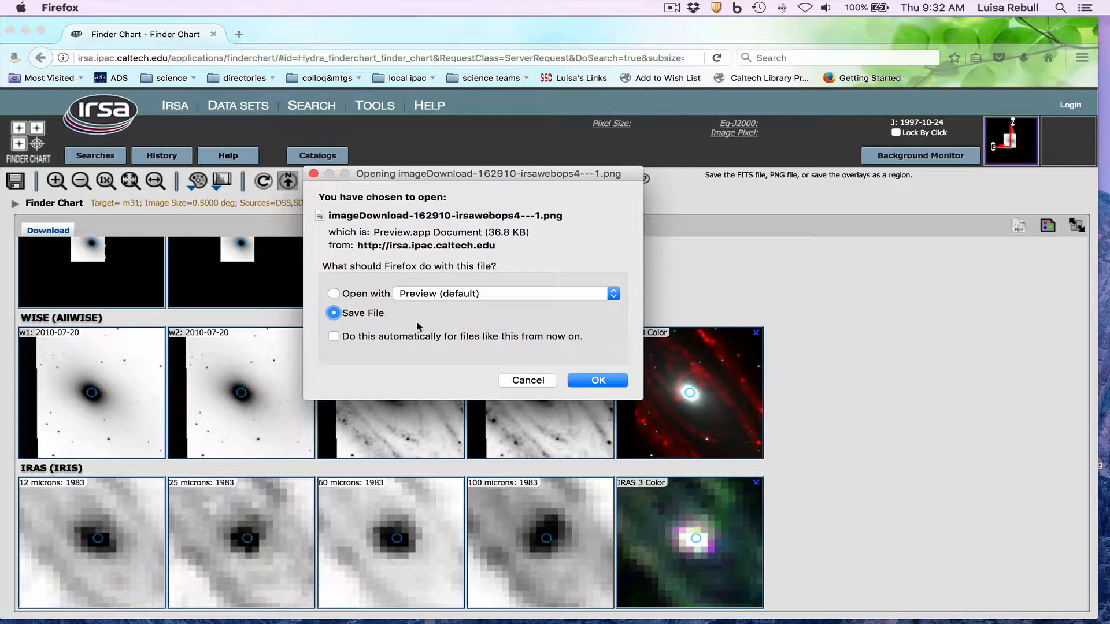
{"action": "left_click", "coordinate": [591, 380]}
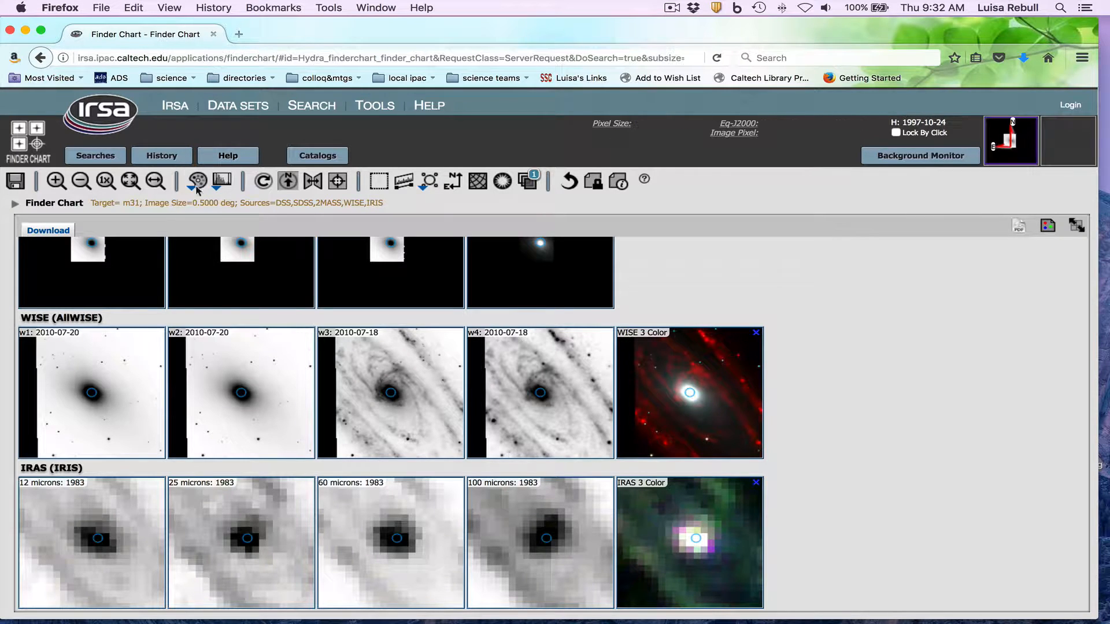
- Open the bookmarked IRSA Viewer and start a new three-color plot with a FITS file as the red source
{"action": "left_click", "coordinate": [171, 78]}
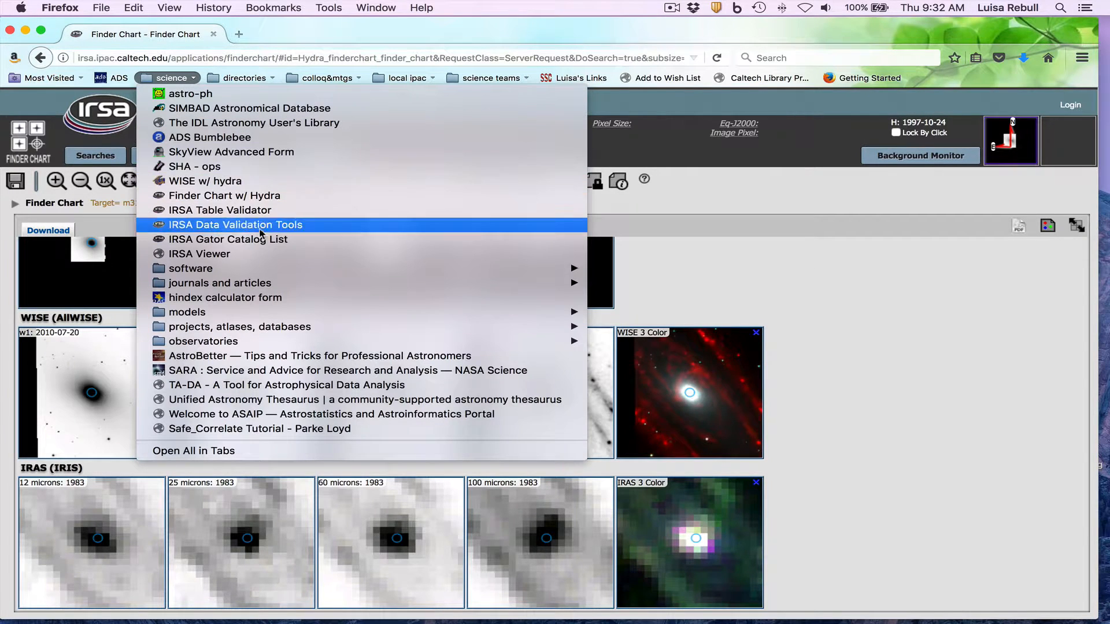
{"action": "left_click", "coordinate": [261, 255]}
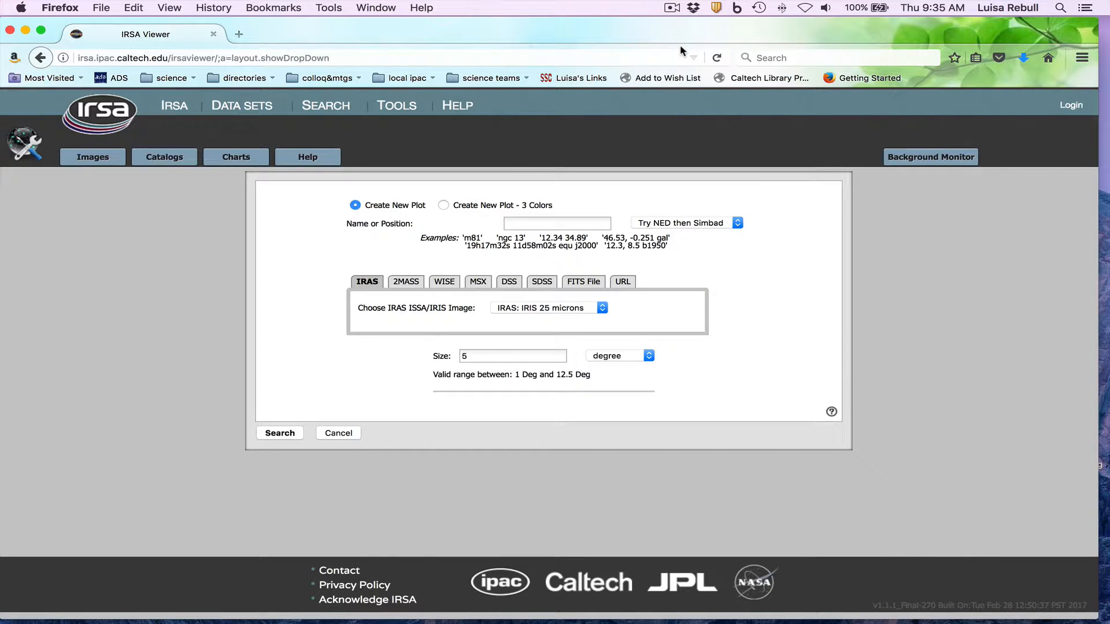
{"action": "left_click", "coordinate": [443, 206]}
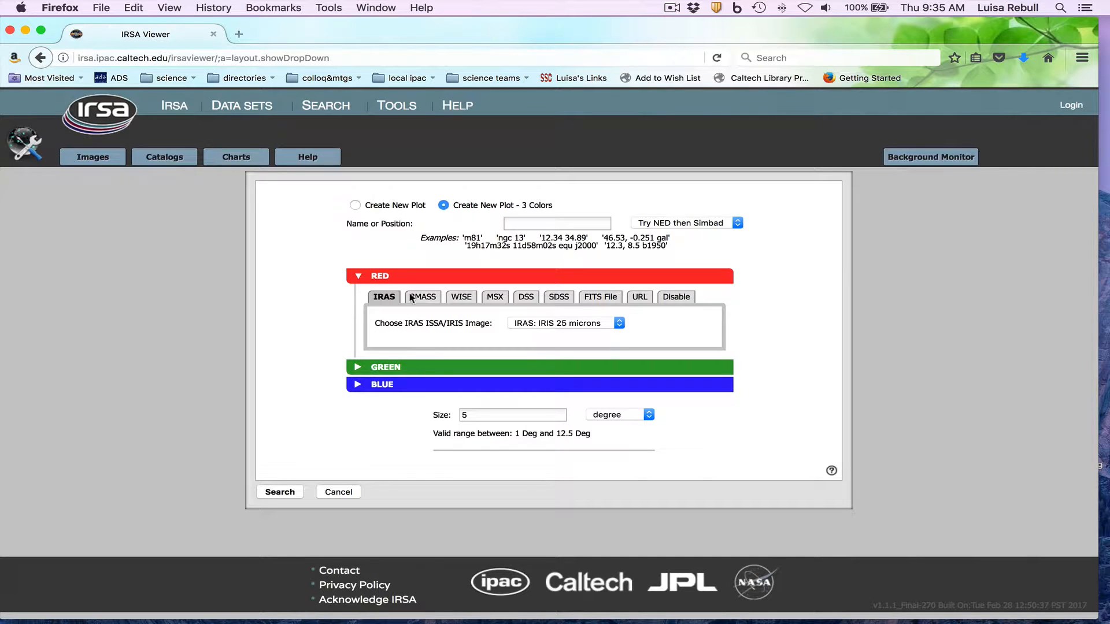
{"action": "left_click", "coordinate": [607, 301]}
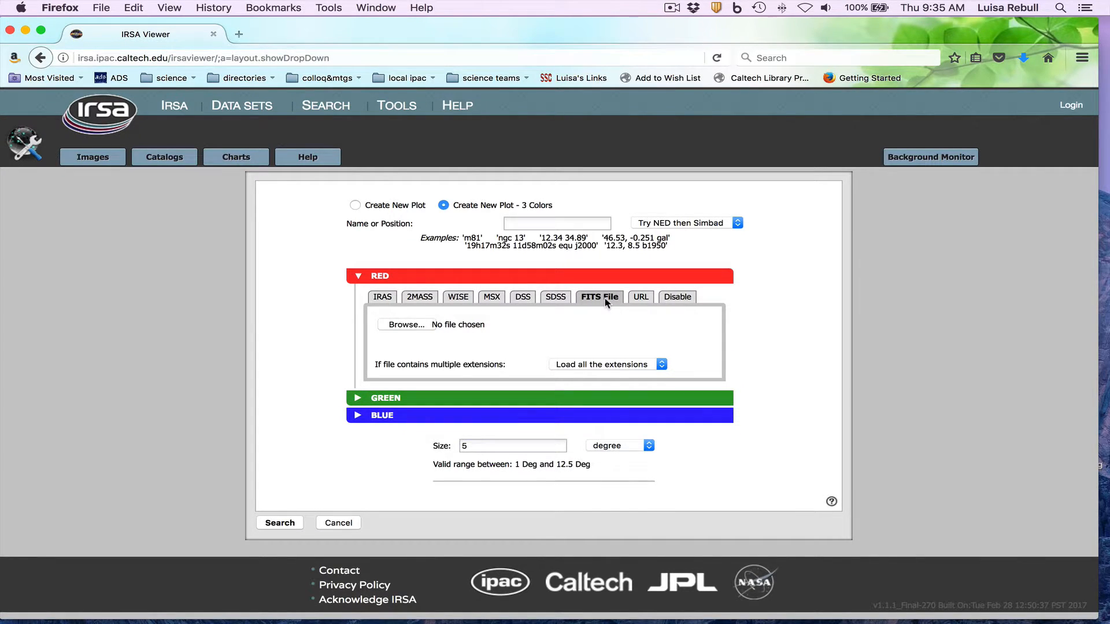
- Choose fc_346.462500+62.515278_wise (allwise)w4.fits from Box Sync/cephc-labs/images/FinderChartFiles as the red band's FITS file
{"action": "left_click", "coordinate": [406, 326]}
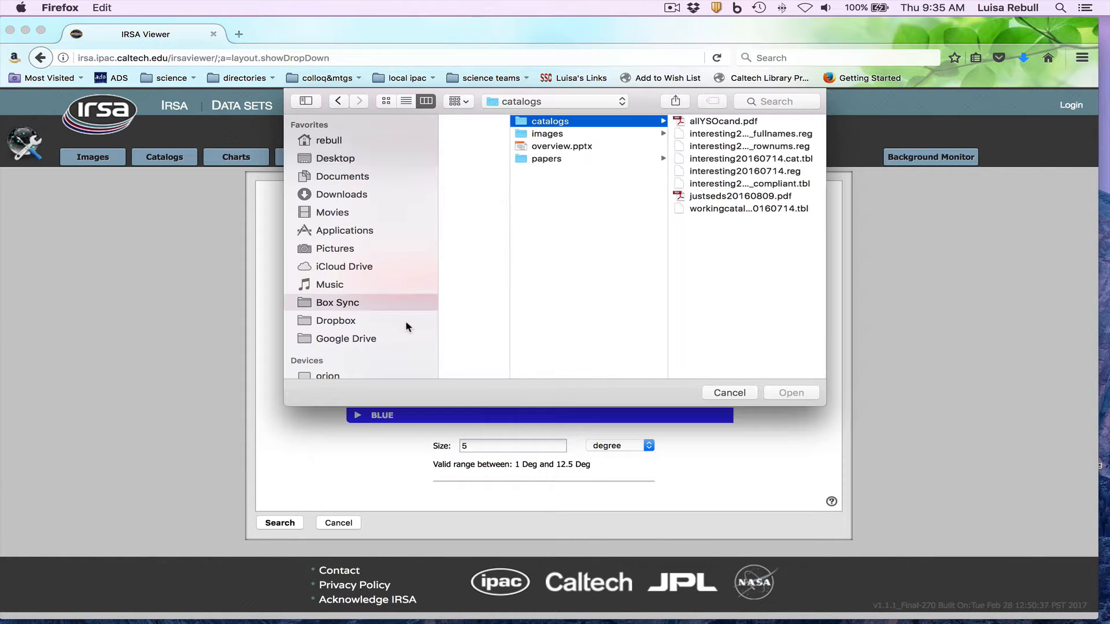
{"action": "left_click", "coordinate": [324, 306]}
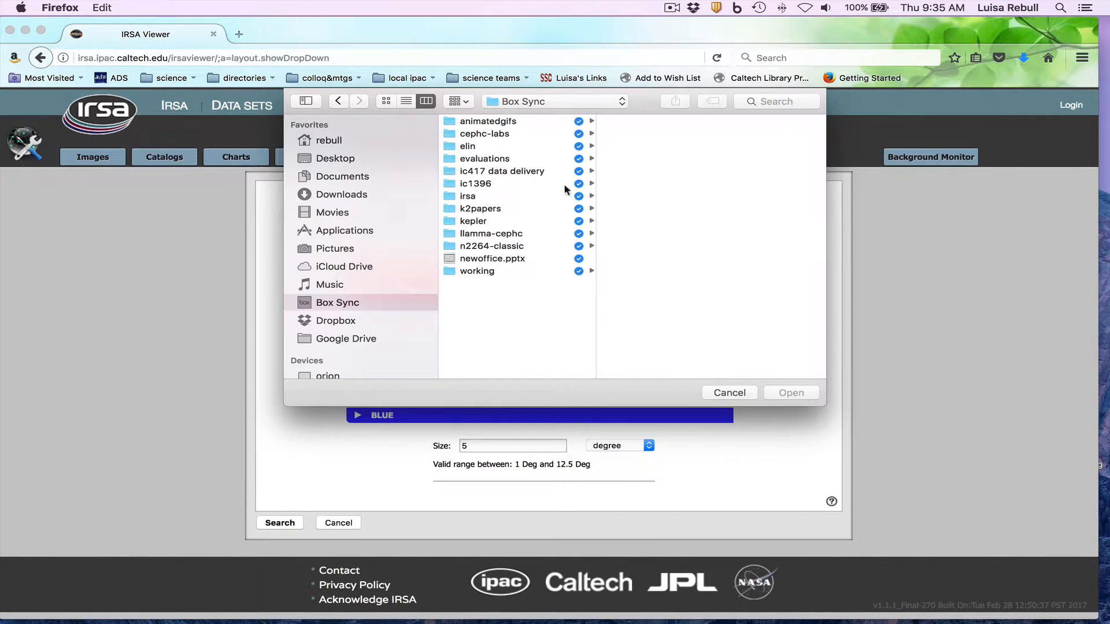
{"action": "left_click", "coordinate": [514, 133]}
{"action": "left_click", "coordinate": [636, 121]}
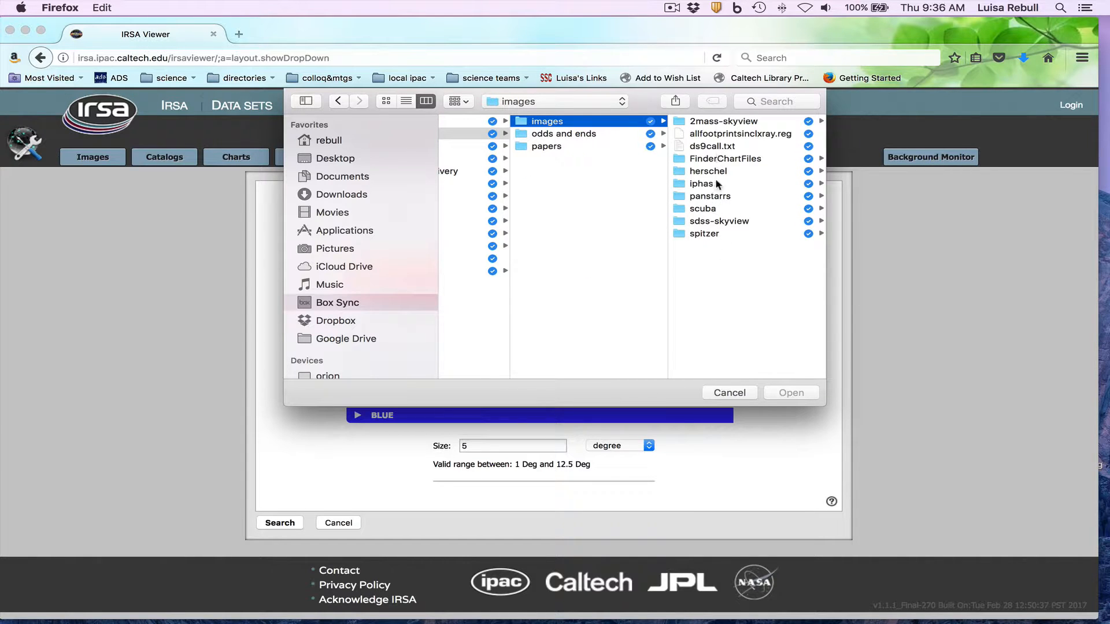
{"action": "left_click", "coordinate": [720, 159]}
{"action": "scroll", "coordinate": [737, 347], "scroll_direction": "down", "scroll_amount": 1}
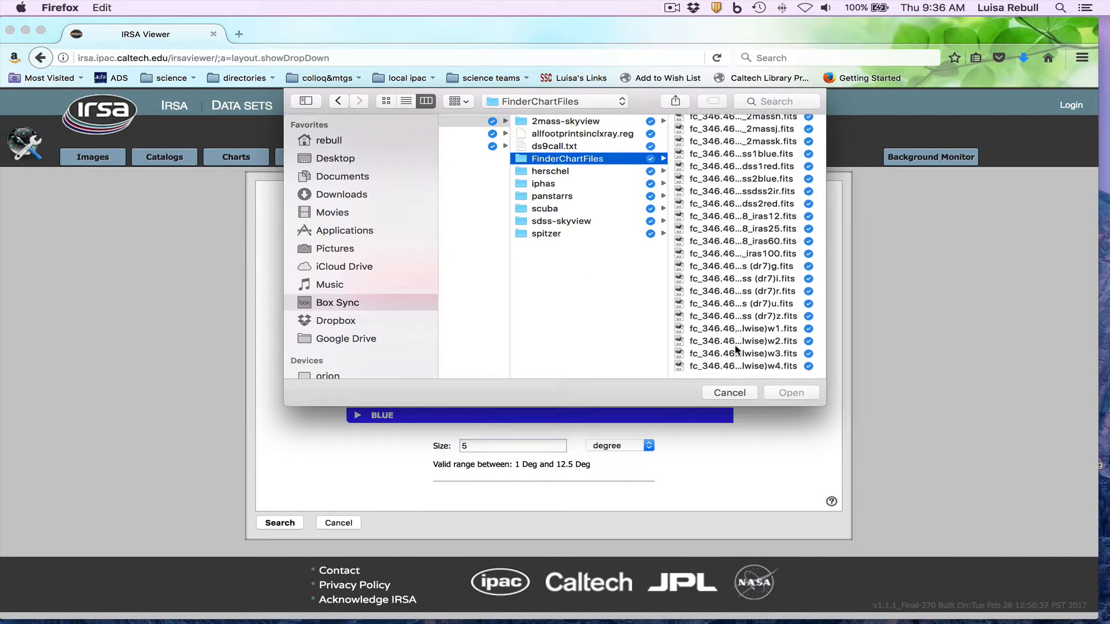
{"action": "scroll", "coordinate": [734, 342], "scroll_direction": "down", "scroll_amount": 1}
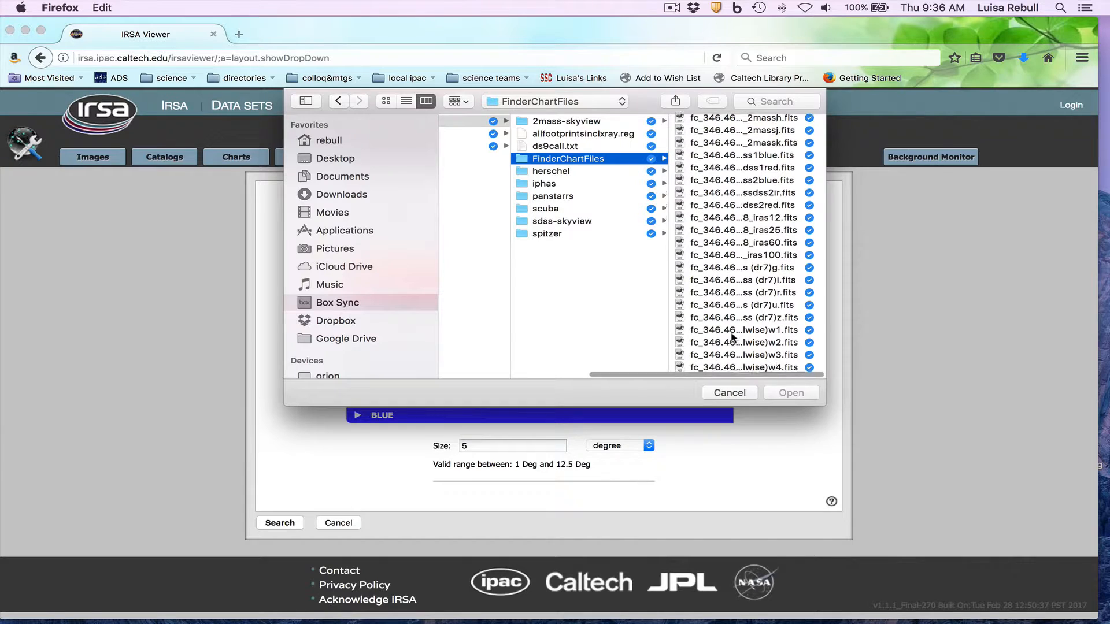
{"action": "left_click", "coordinate": [735, 370]}
{"action": "left_click", "coordinate": [792, 393]}
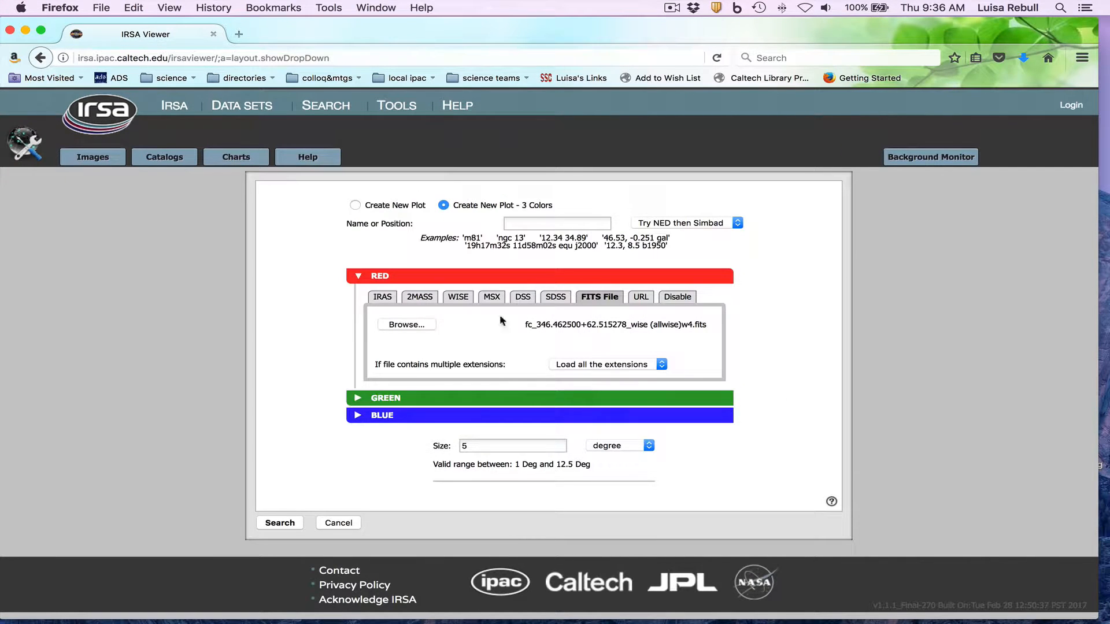
- Set the green band to a FITS file and choose fc_346.462500+62.515278_wise (allwise)w3.fits for it
{"action": "left_click", "coordinate": [387, 399]}
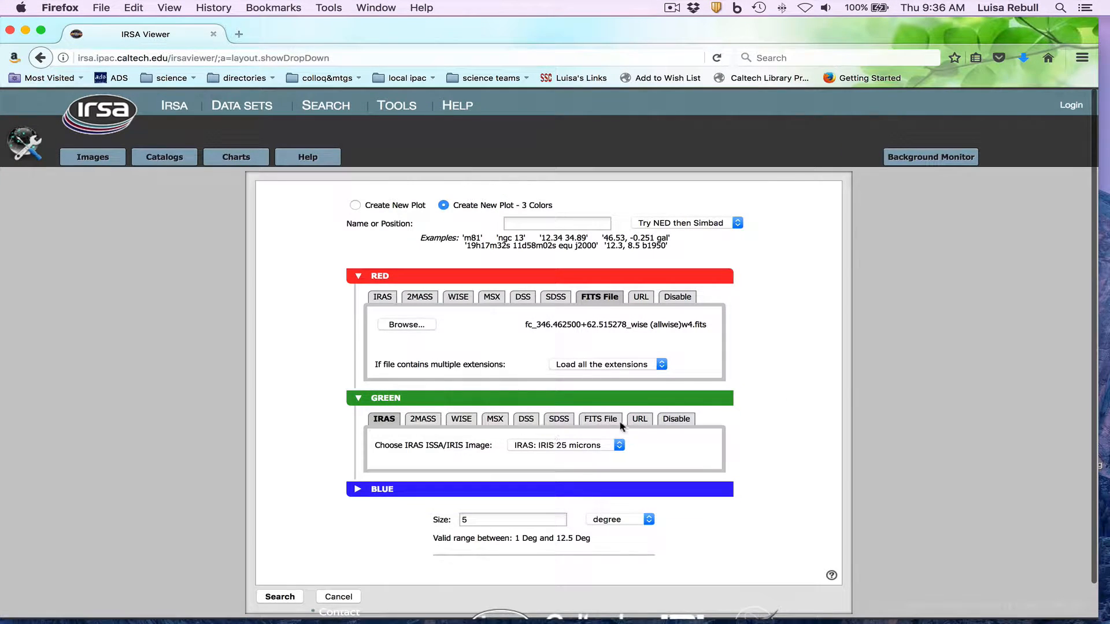
{"action": "left_click", "coordinate": [605, 420]}
{"action": "left_click", "coordinate": [399, 447]}
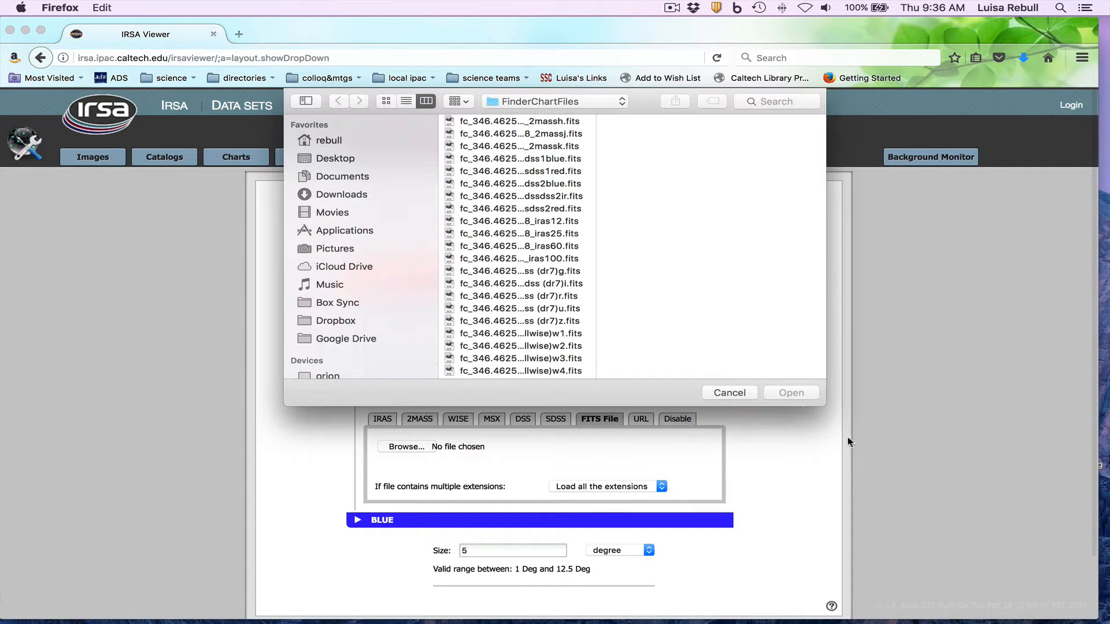
{"action": "left_click", "coordinate": [536, 358]}
{"action": "left_click", "coordinate": [791, 393]}
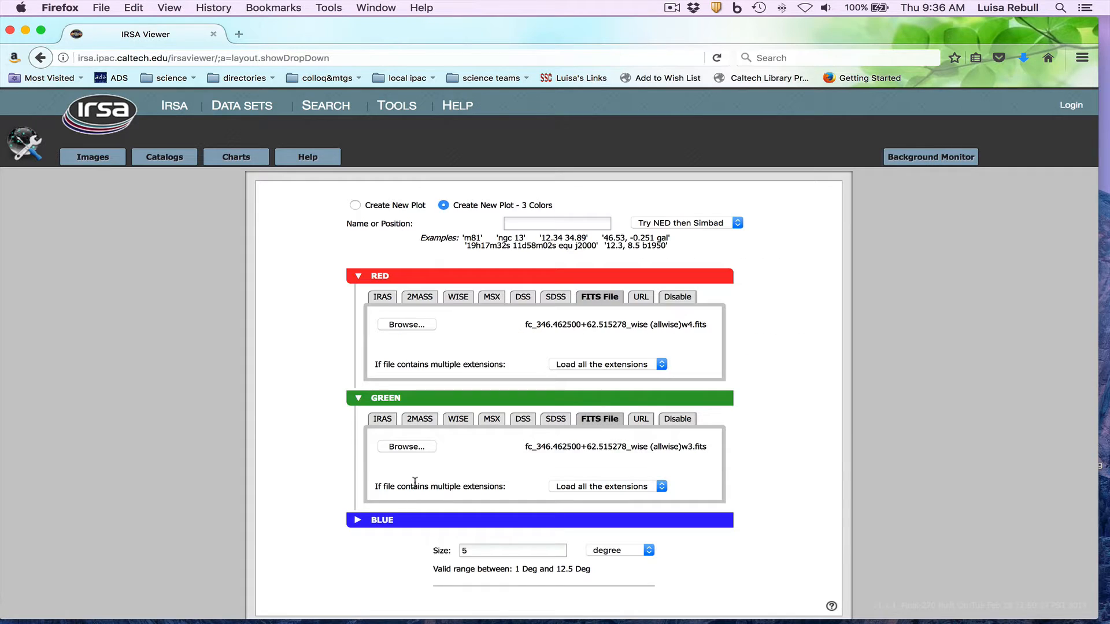
- Set the blue band to the FITS file fc_346.462500+62.515278_wise (allwise)w2.fits and load the three-color plot
{"action": "left_click", "coordinate": [397, 519]}
{"action": "scroll", "coordinate": [515, 491], "scroll_direction": "down", "scroll_amount": 5}
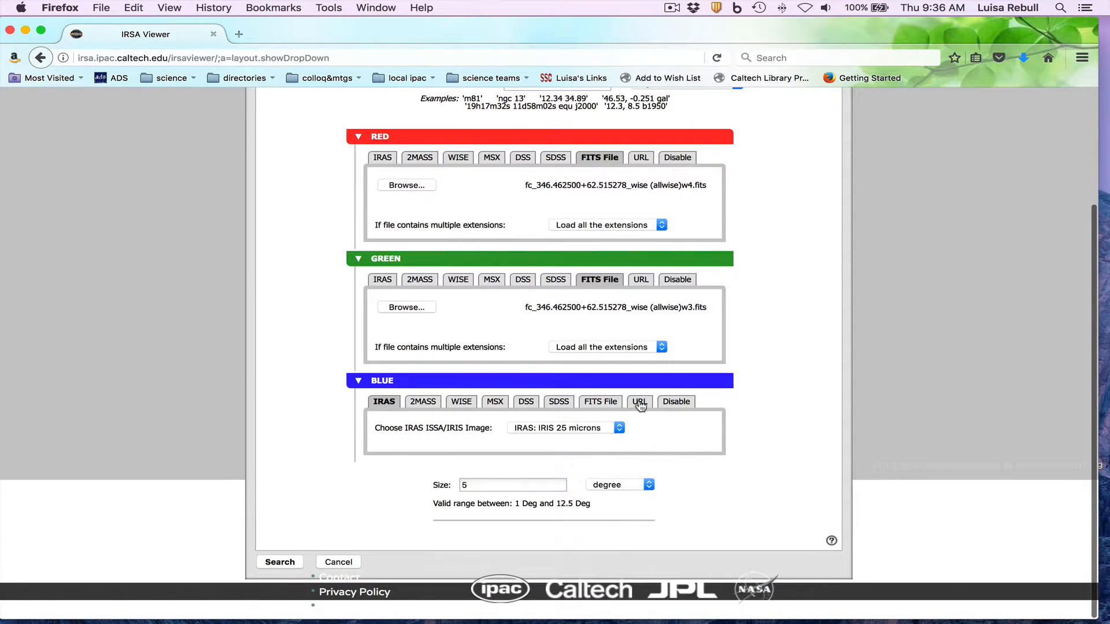
{"action": "left_click", "coordinate": [602, 402]}
{"action": "left_click", "coordinate": [431, 429]}
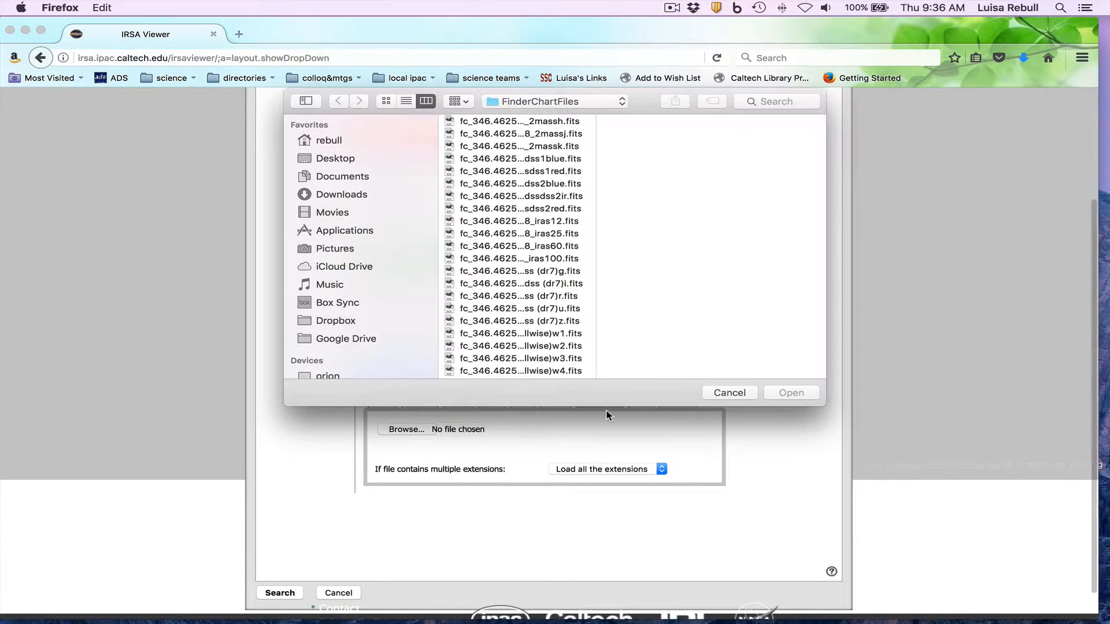
{"action": "left_click", "coordinate": [552, 347]}
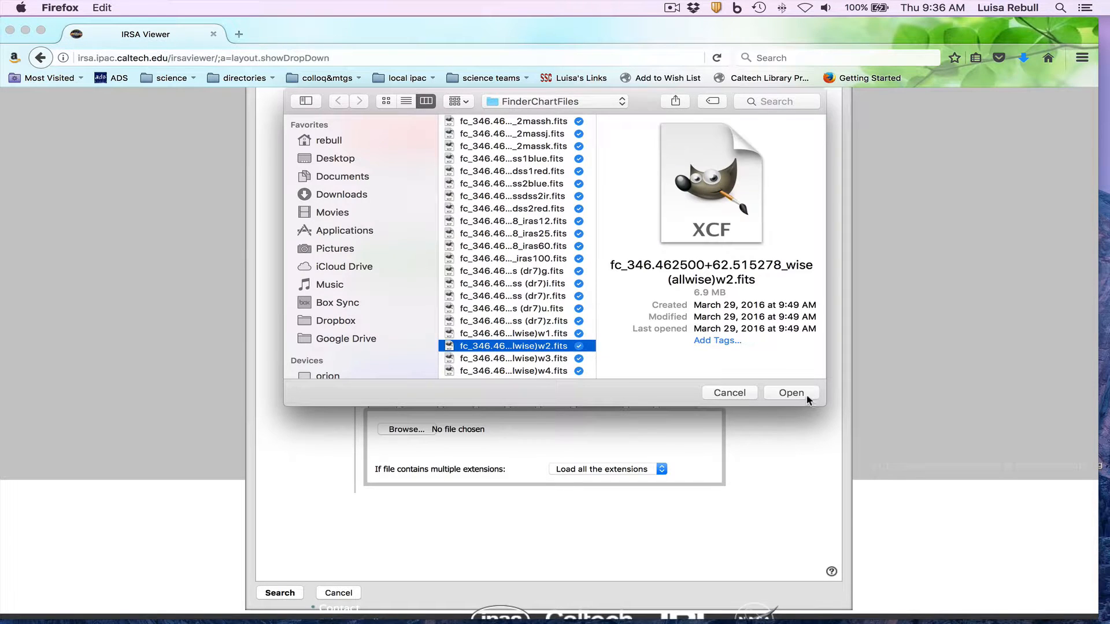
{"action": "left_click", "coordinate": [791, 392]}
{"action": "scroll", "coordinate": [796, 403], "scroll_direction": "down", "scroll_amount": 1}
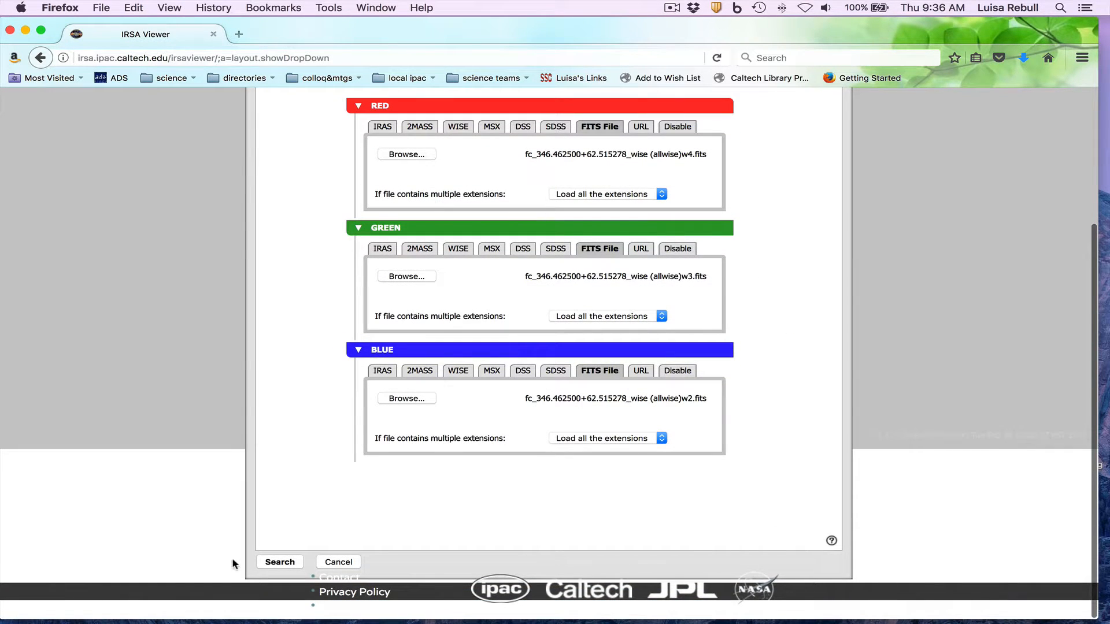
{"action": "left_click", "coordinate": [273, 562]}
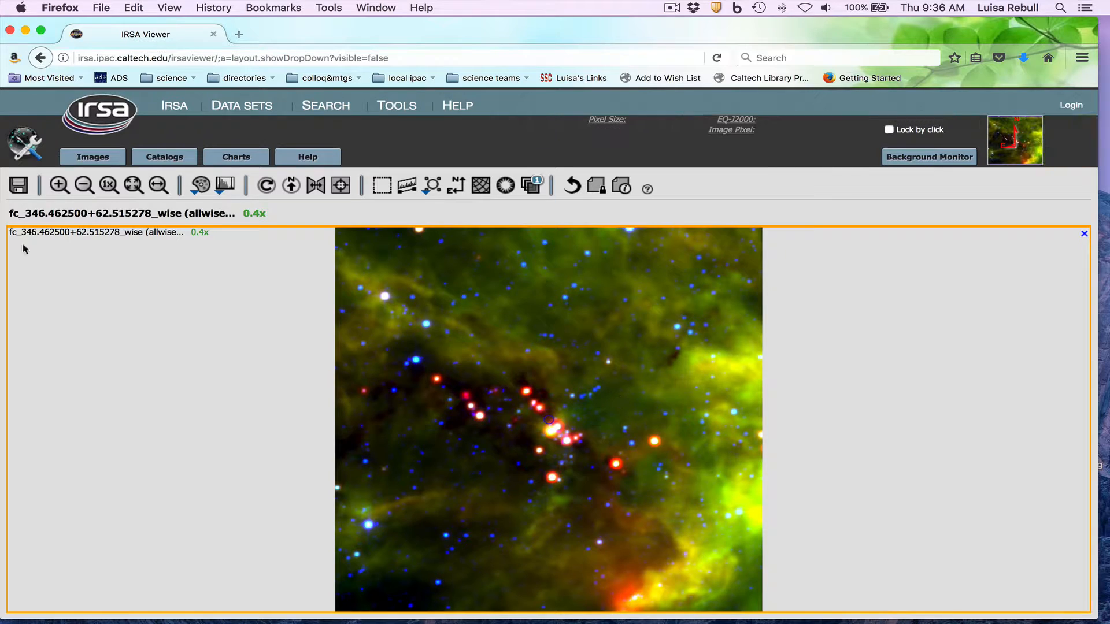
- Set up a replacement of the current image with fc_346.462500+62.515278_wise (allwise)w3.fits as the red band
{"action": "left_click", "coordinate": [92, 157]}
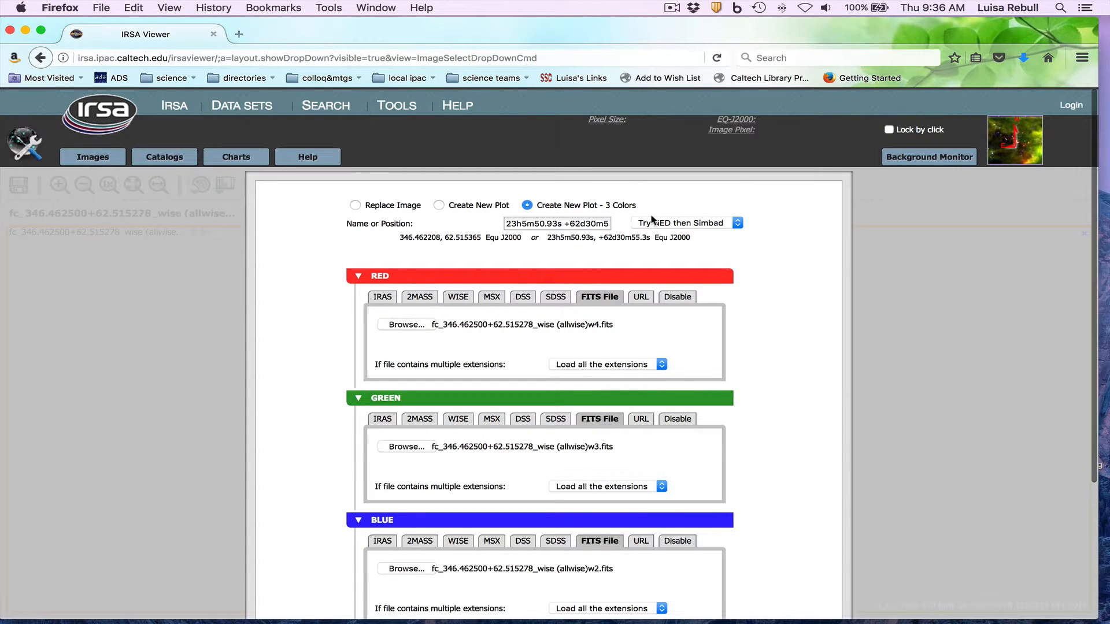
{"action": "left_click", "coordinate": [356, 205]}
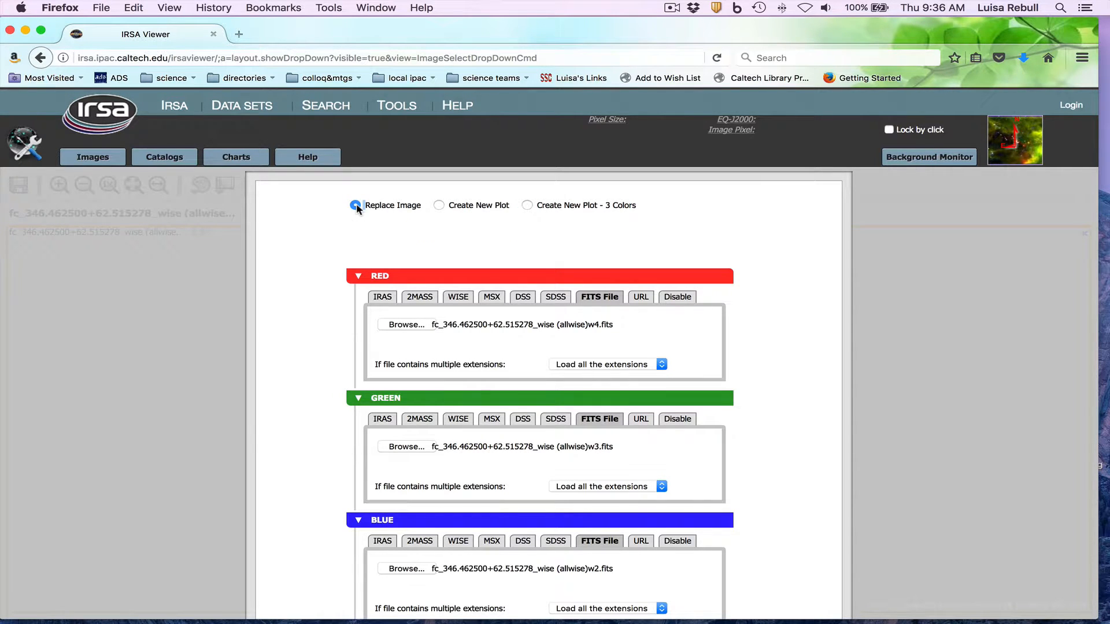
{"action": "left_click", "coordinate": [416, 325]}
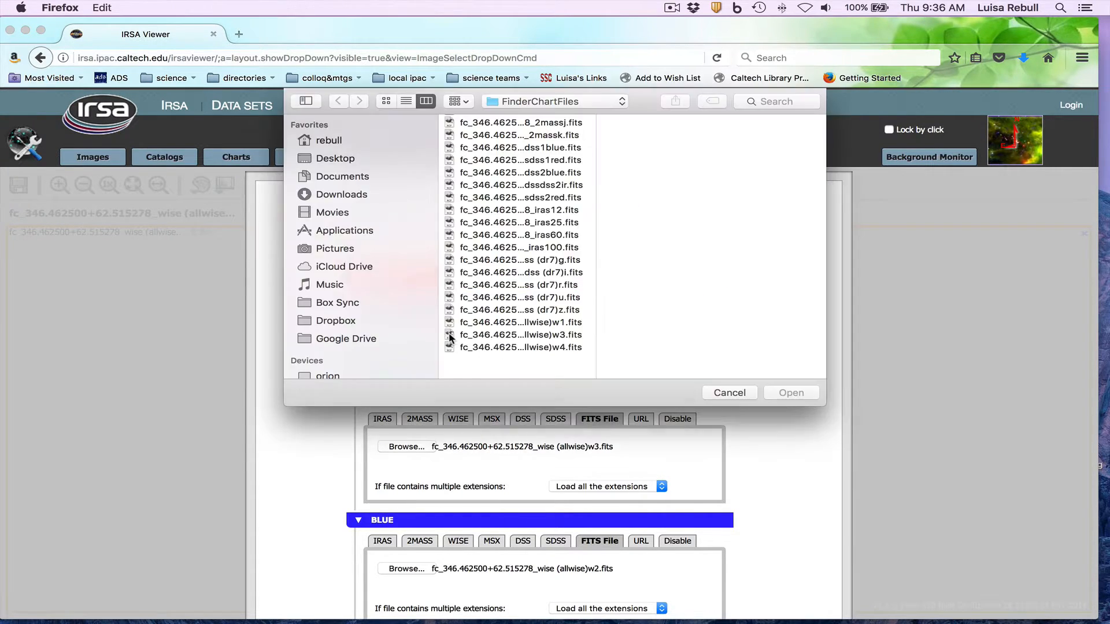
{"action": "left_click", "coordinate": [508, 353]}
{"action": "left_click", "coordinate": [791, 393]}
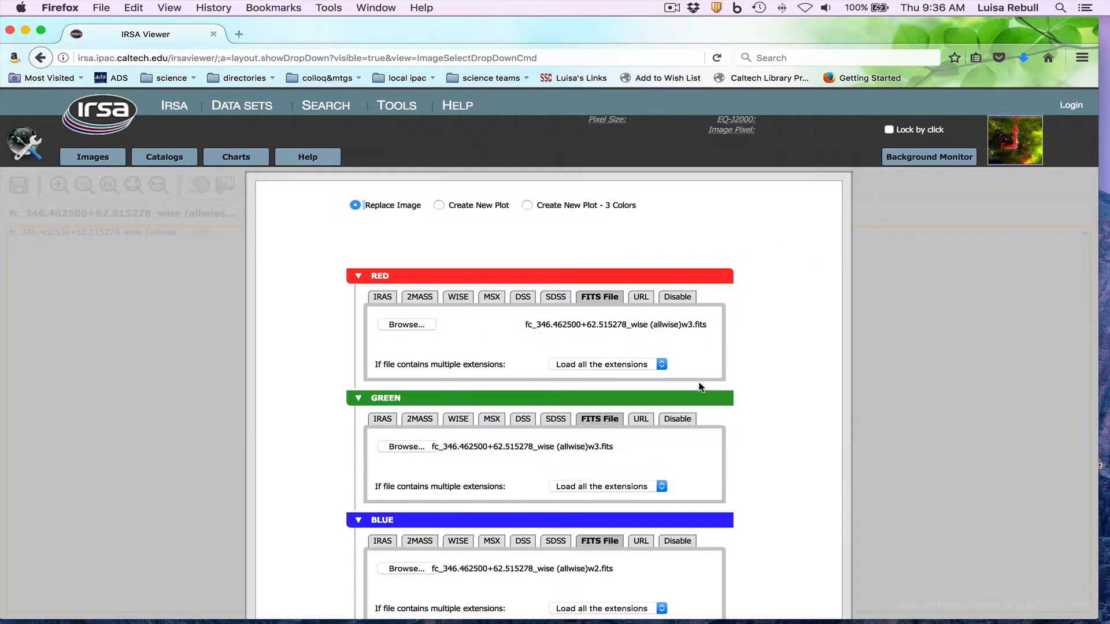
- Change the green band's FITS file to fc_346.462500+62.515278_wise (allwise)w2.fits
{"action": "left_click", "coordinate": [408, 447]}
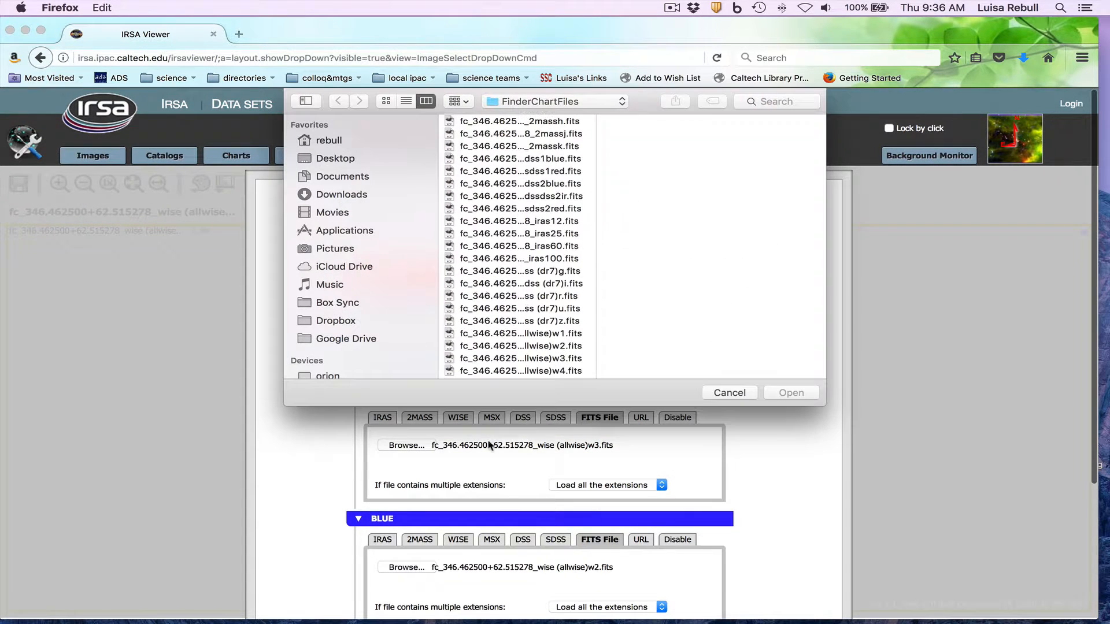
{"action": "left_click", "coordinate": [523, 347]}
{"action": "left_click", "coordinate": [791, 393]}
- Change the blue band's FITS file to fc_346.462500+62.515278_wise (allwise)w1.fits and reload the three-color image
{"action": "scroll", "coordinate": [749, 451], "scroll_direction": "down", "scroll_amount": 2}
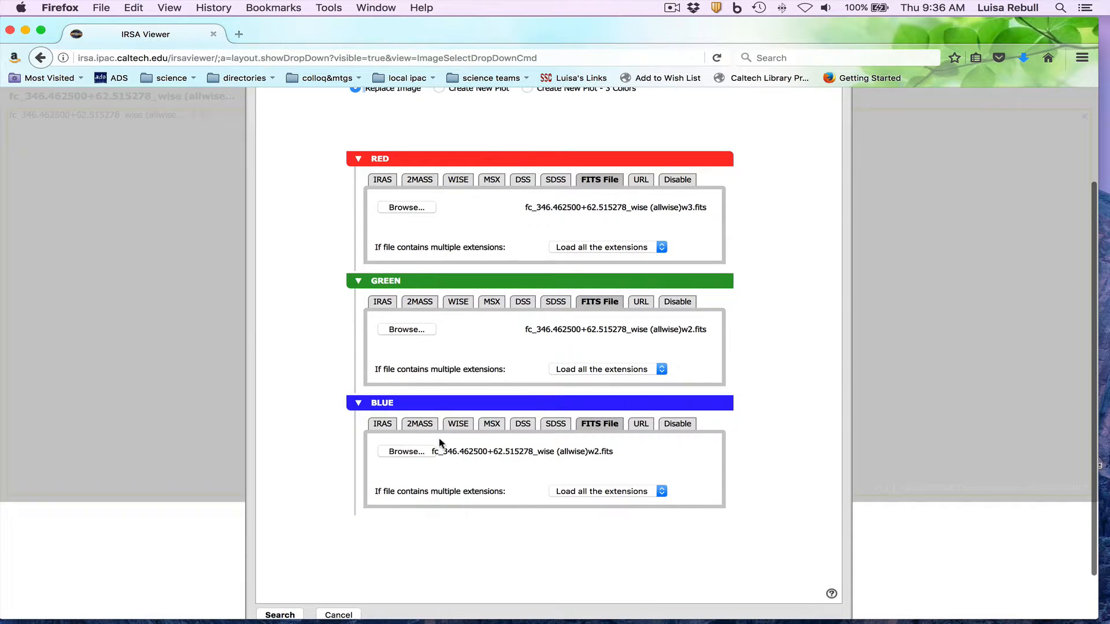
{"action": "left_click", "coordinate": [408, 452]}
{"action": "left_click", "coordinate": [573, 333]}
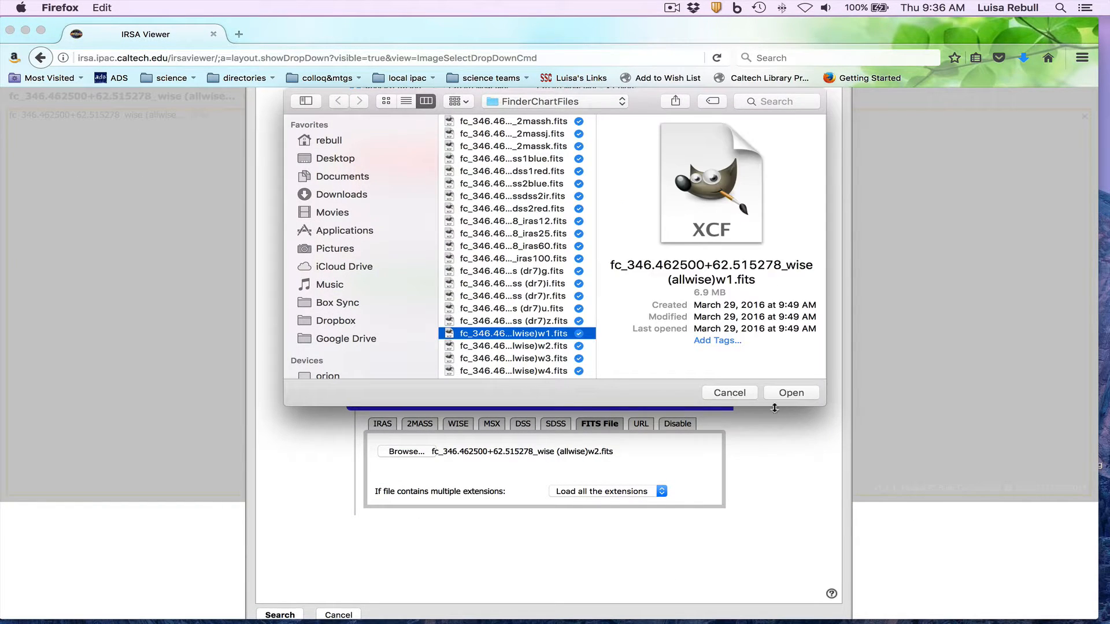
{"action": "left_click", "coordinate": [791, 393]}
{"action": "scroll", "coordinate": [812, 551], "scroll_direction": "down", "scroll_amount": 1}
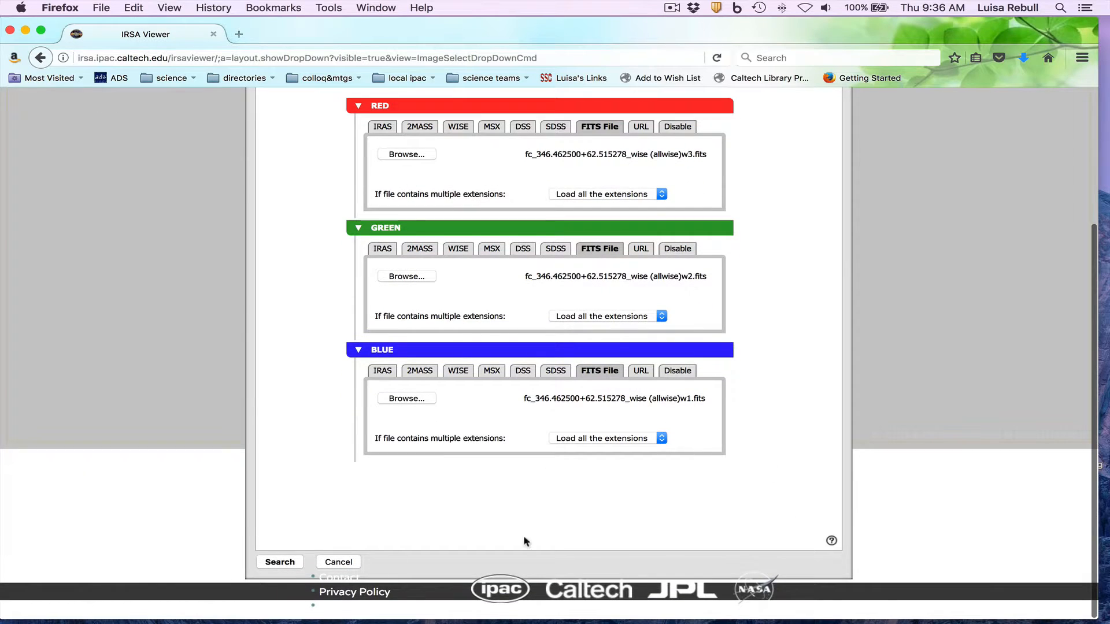
{"action": "left_click", "coordinate": [279, 562]}
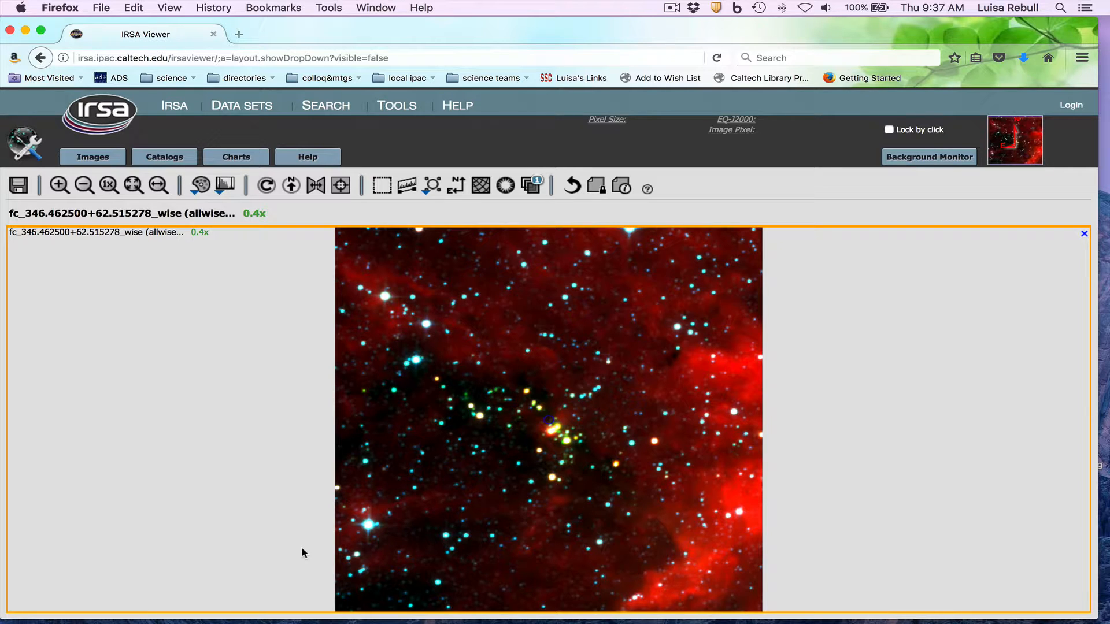
- Open the download options for the three-color image and choose PNG as the file type
{"action": "left_click", "coordinate": [13, 185]}
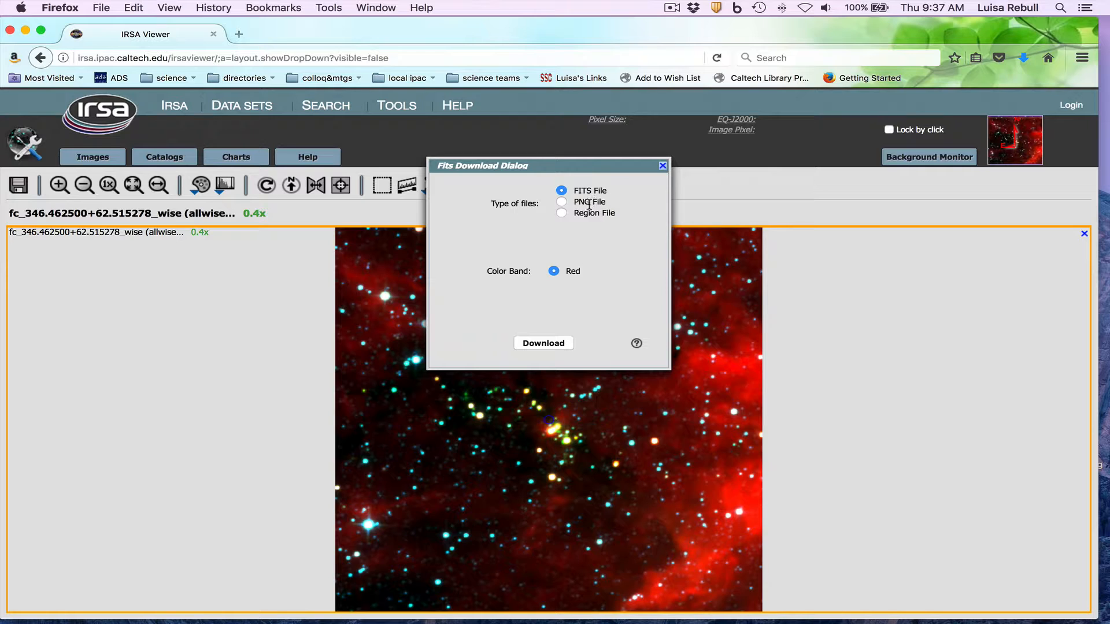
{"action": "left_click", "coordinate": [561, 201]}
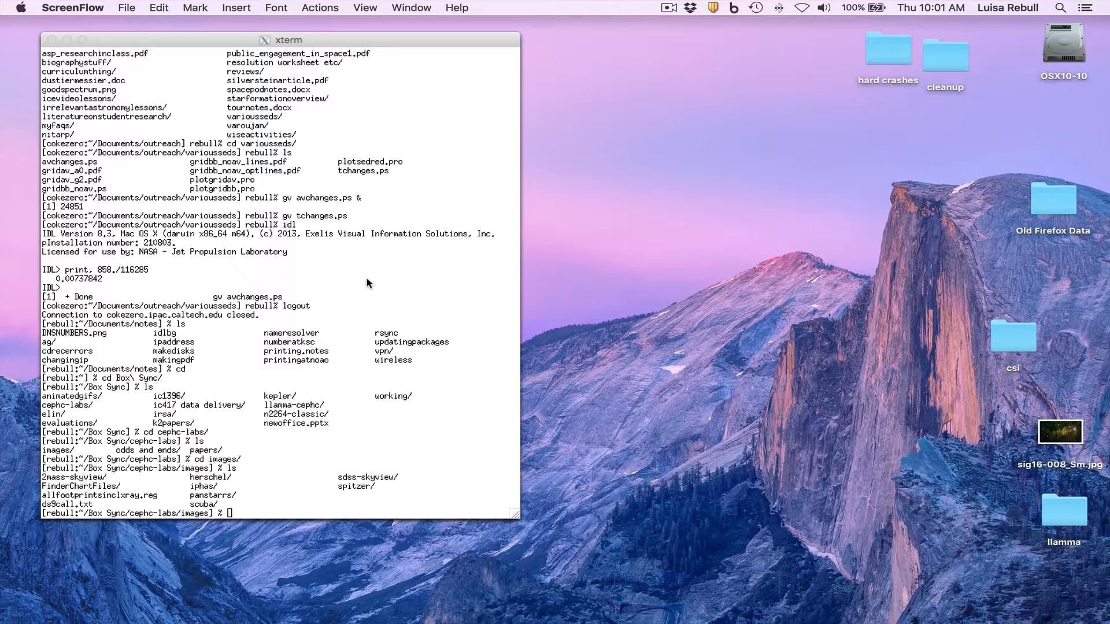
- Launch ds9 in the background from the xterm's images directory and move its window beside the terminal text
{"action": "left_click", "coordinate": [321, 330]}
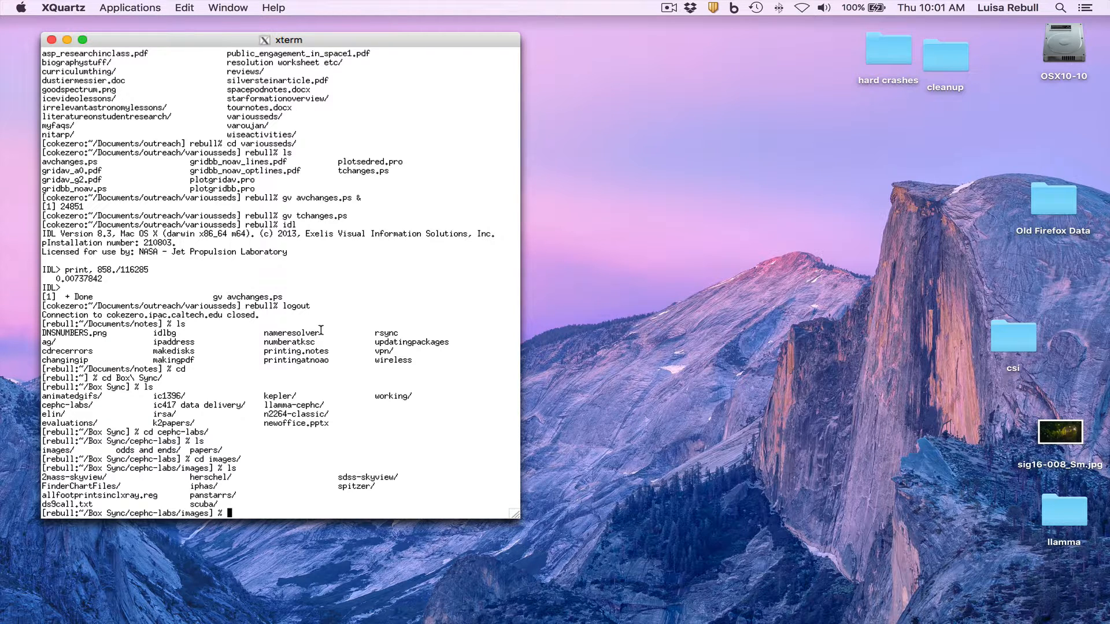
{"action": "type", "text": "ds9 &"}
{"action": "key", "text": "Return"}
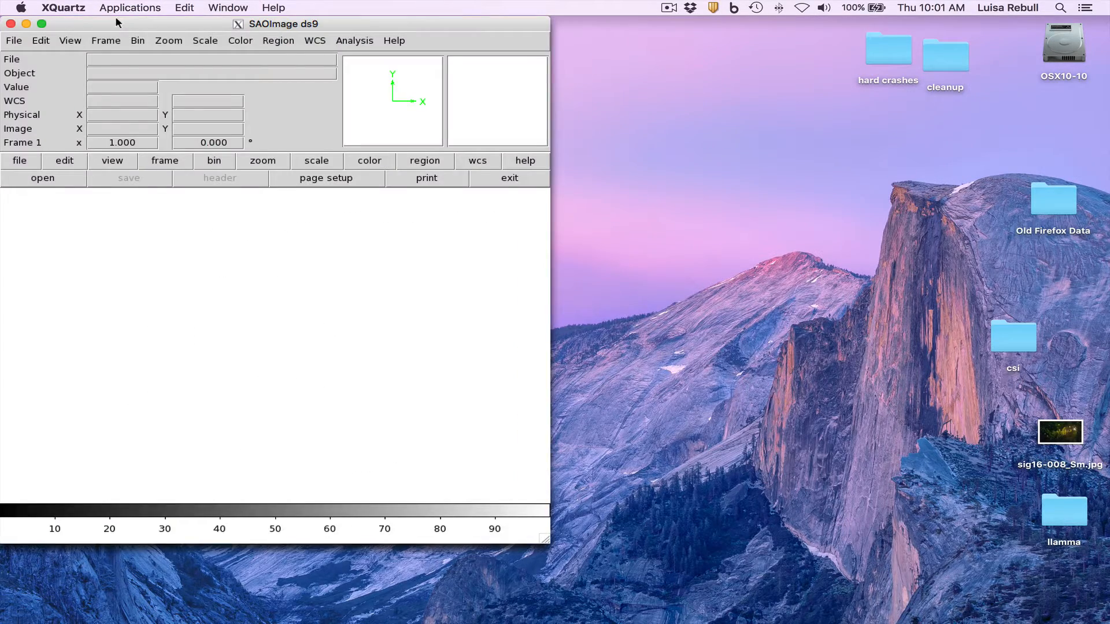
{"action": "left_click_drag", "start_coordinate": [119, 23], "coordinate": [382, 38]}
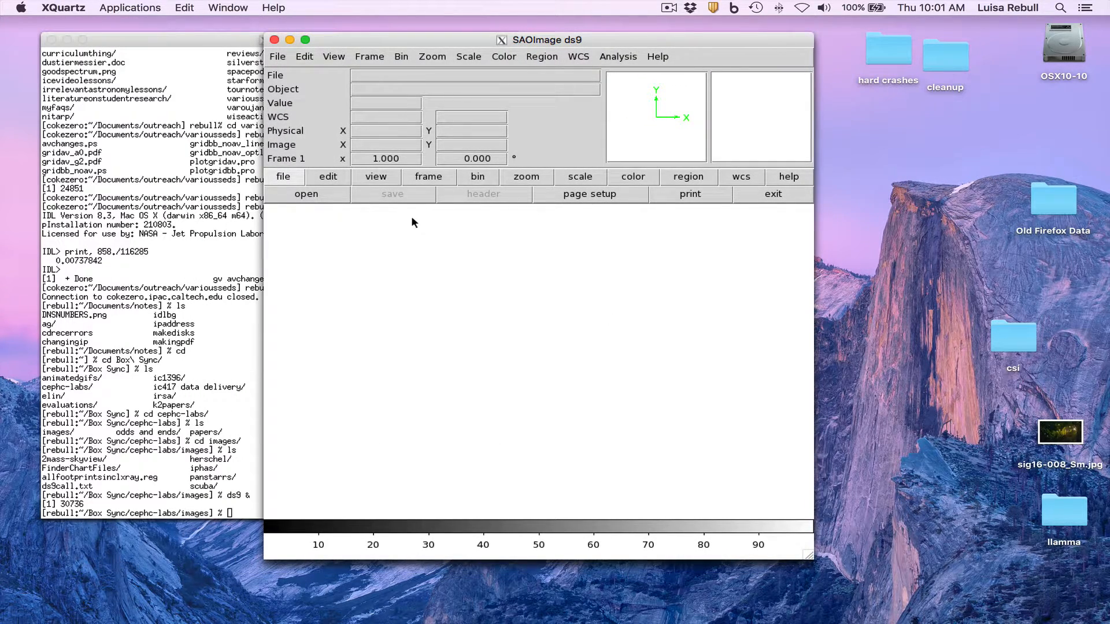
- Create a new RGB frame in ds9 and place its channel dialog beside the main window
{"action": "left_click", "coordinate": [279, 193]}
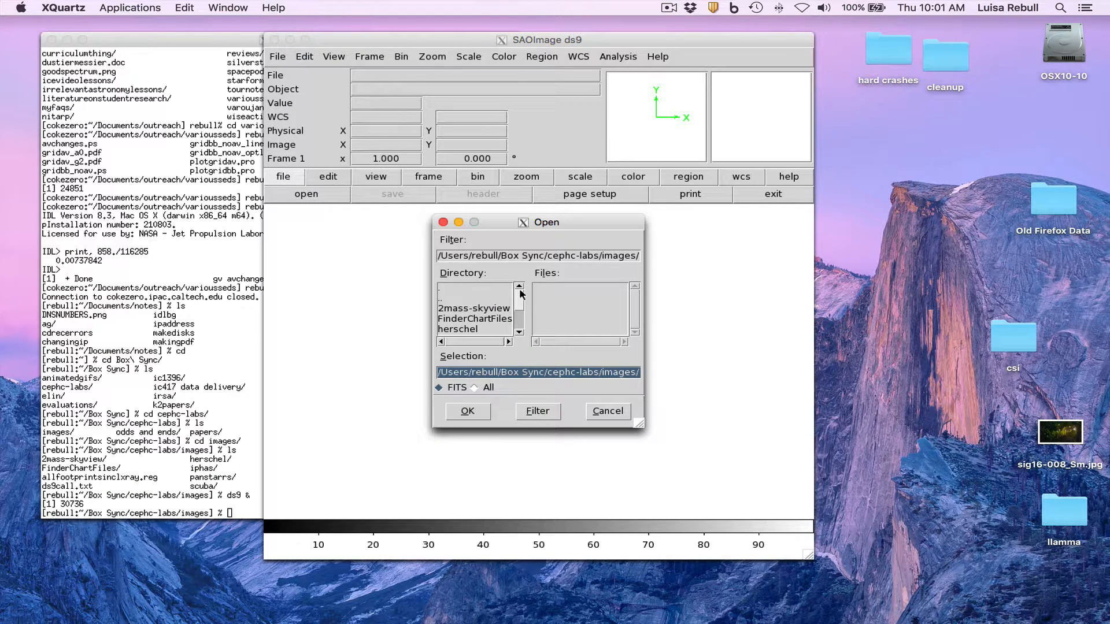
{"action": "left_click", "coordinate": [605, 415]}
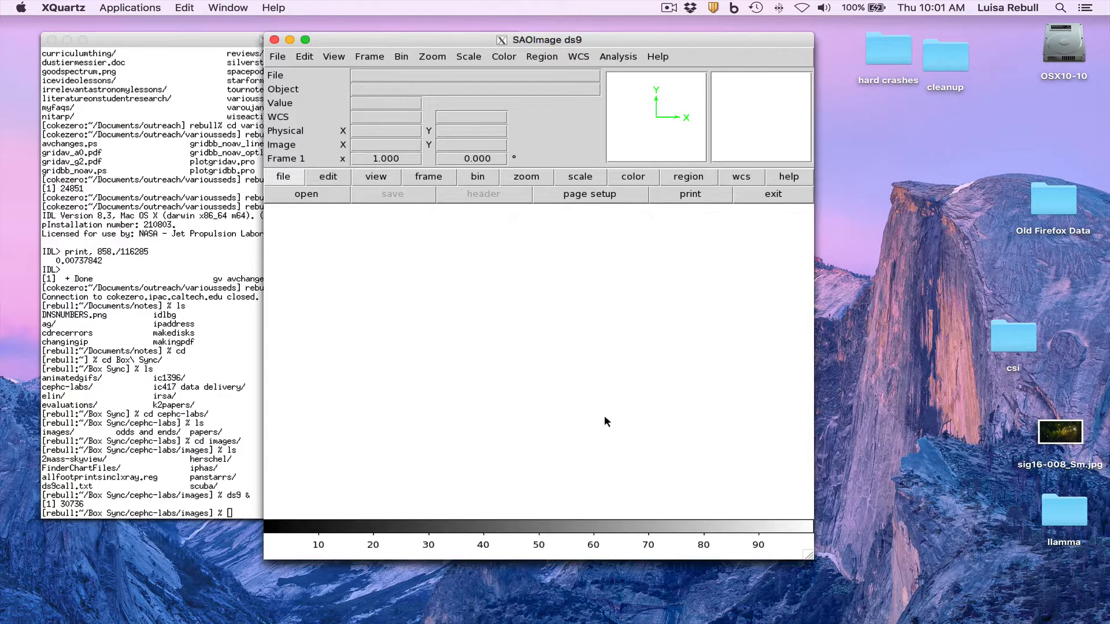
{"action": "left_click", "coordinate": [434, 177]}
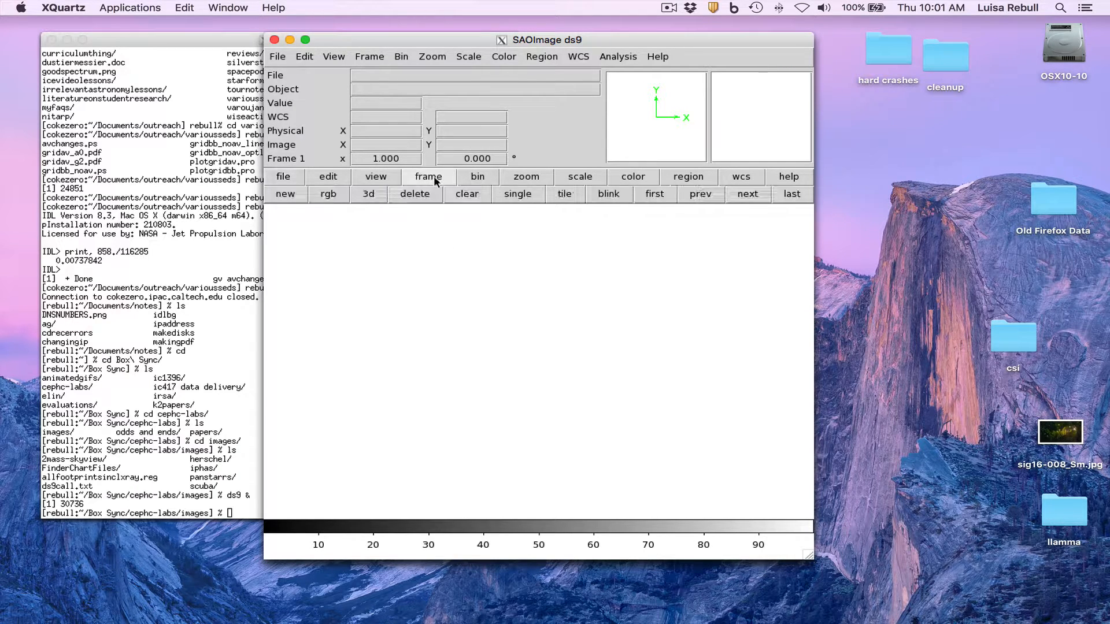
{"action": "left_click", "coordinate": [322, 195]}
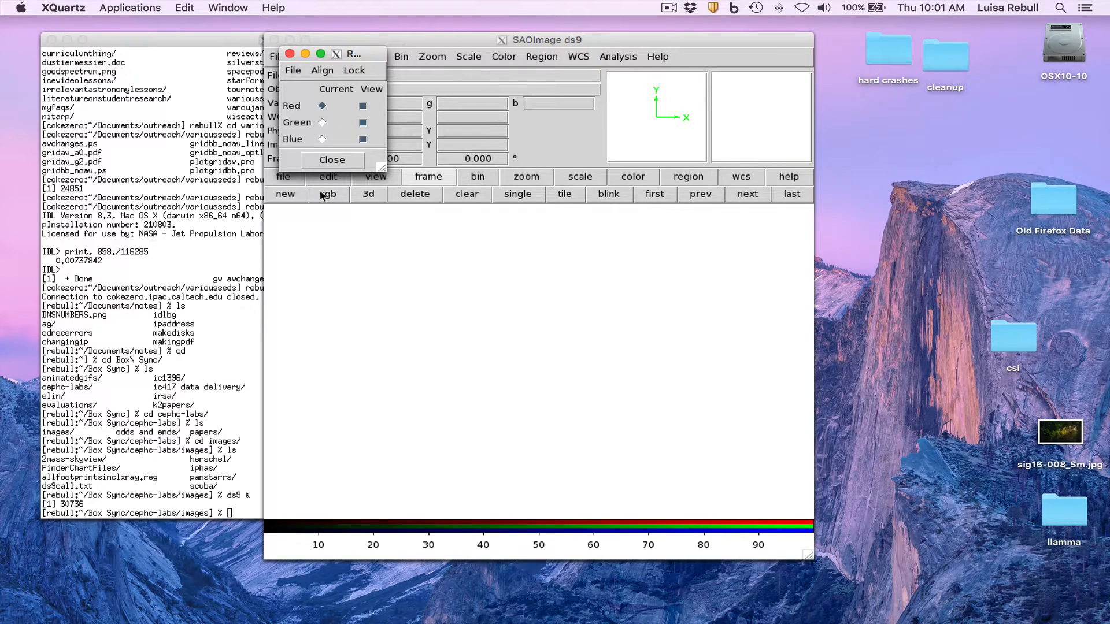
{"action": "left_click_drag", "start_coordinate": [334, 53], "coordinate": [875, 131]}
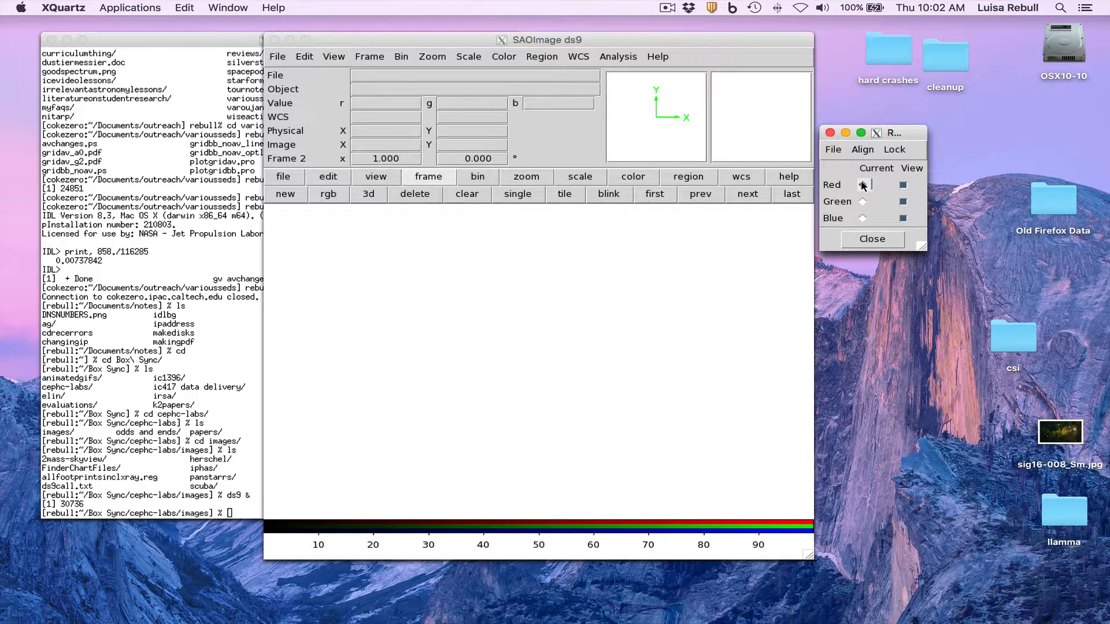
- Load sdss-z.fits from the sdss-skyview folder into the RGB frame's red channel
{"action": "left_click", "coordinate": [280, 175]}
{"action": "left_click", "coordinate": [280, 175]}
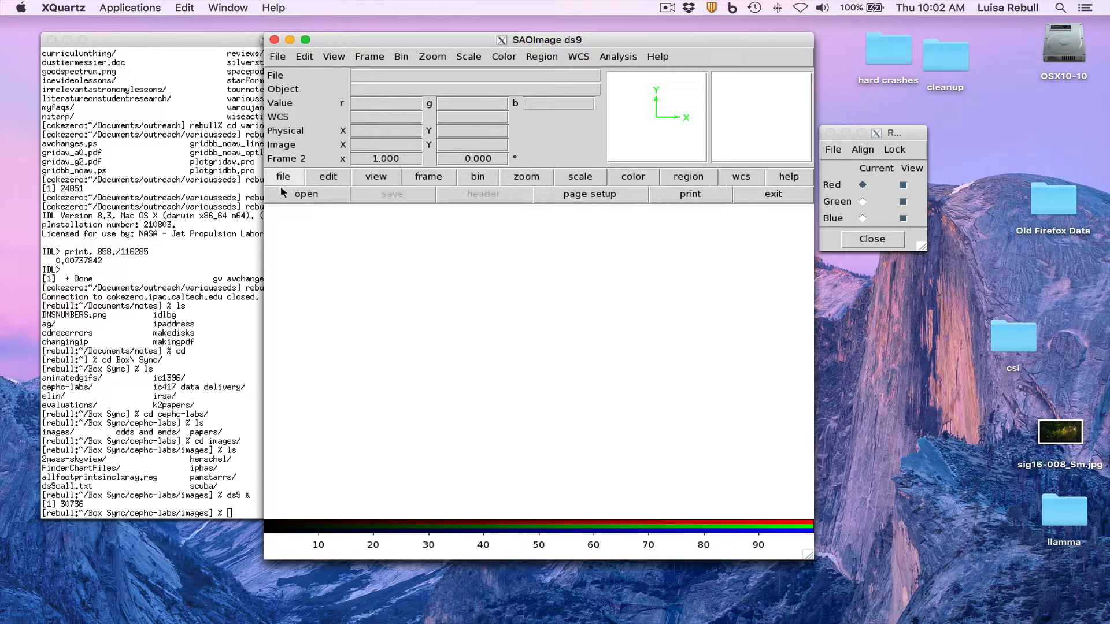
{"action": "left_click", "coordinate": [282, 191]}
{"action": "scroll", "coordinate": [514, 313], "scroll_direction": "down", "scroll_amount": 5}
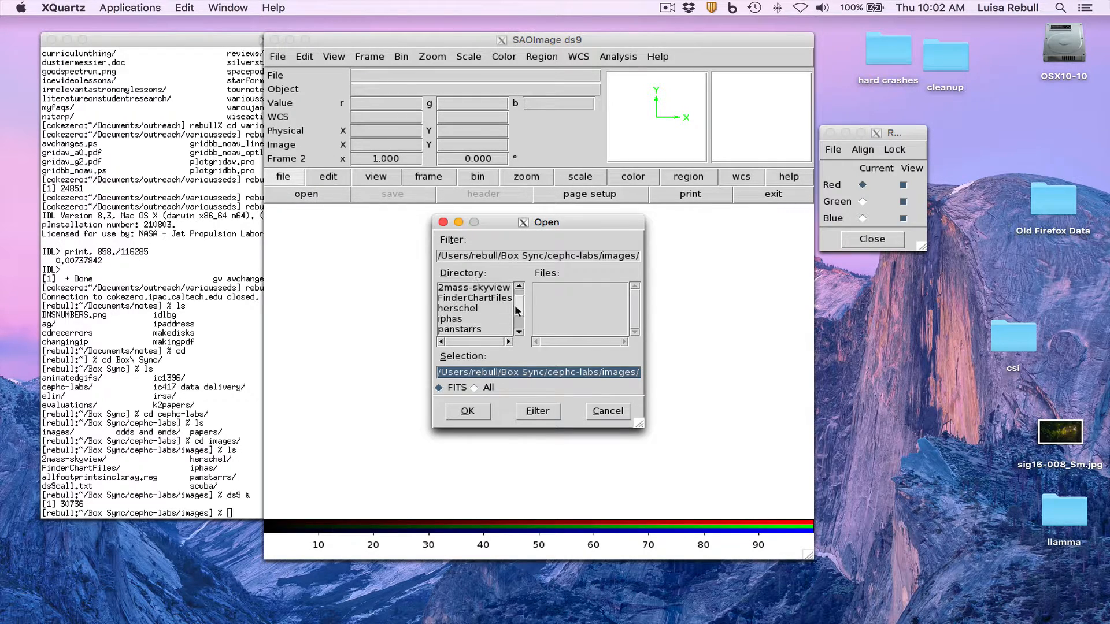
{"action": "scroll", "coordinate": [515, 317], "scroll_direction": "down", "scroll_amount": 2}
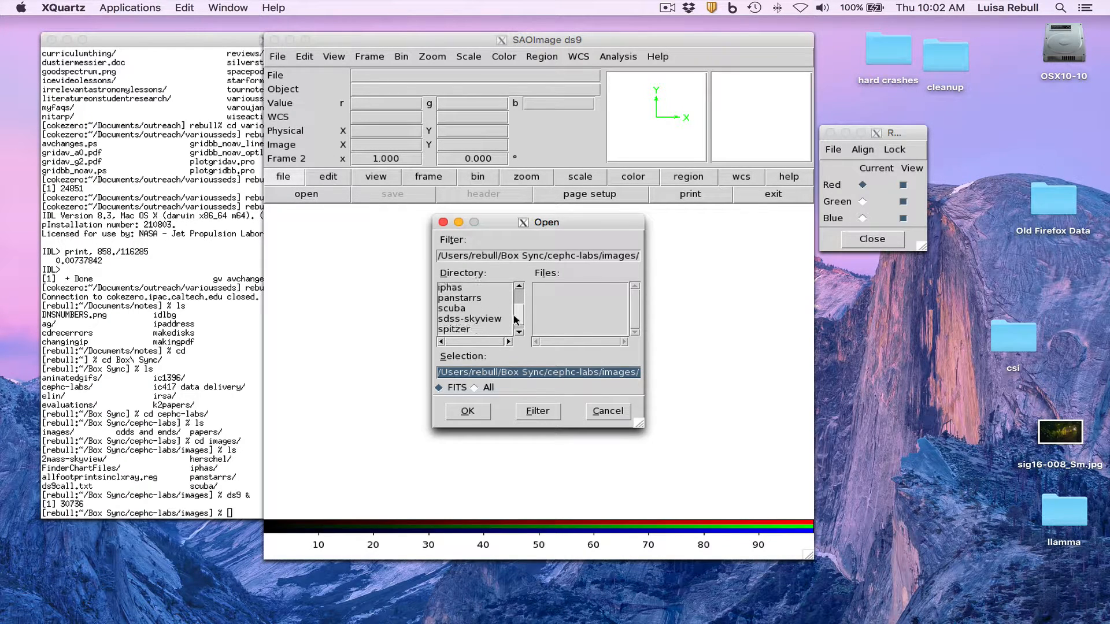
{"action": "left_click", "coordinate": [492, 310]}
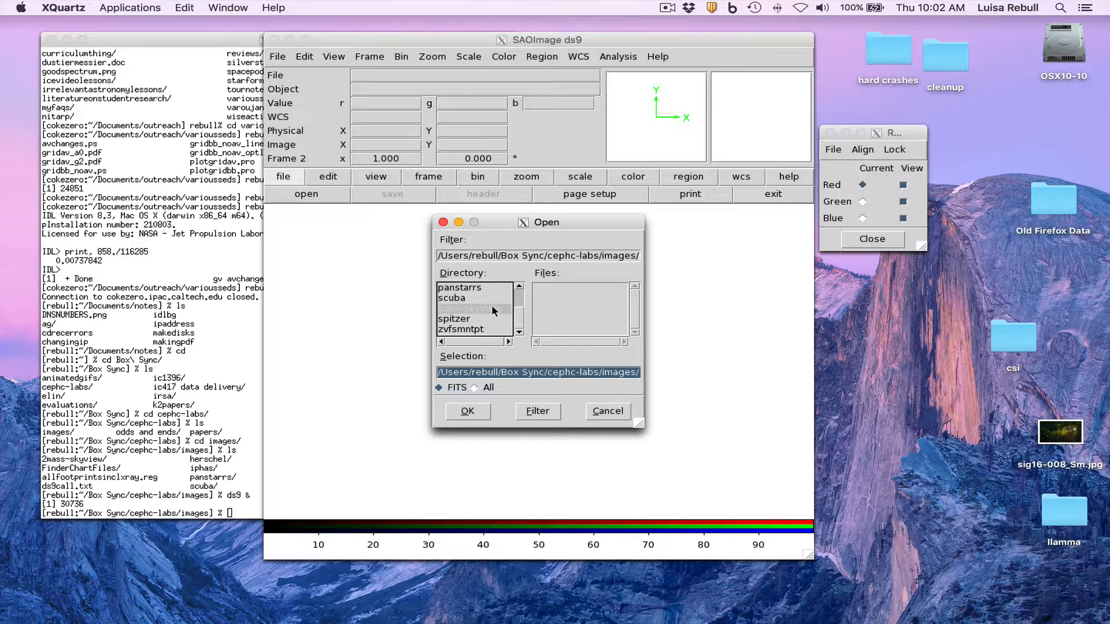
{"action": "double_click", "coordinate": [491, 304]}
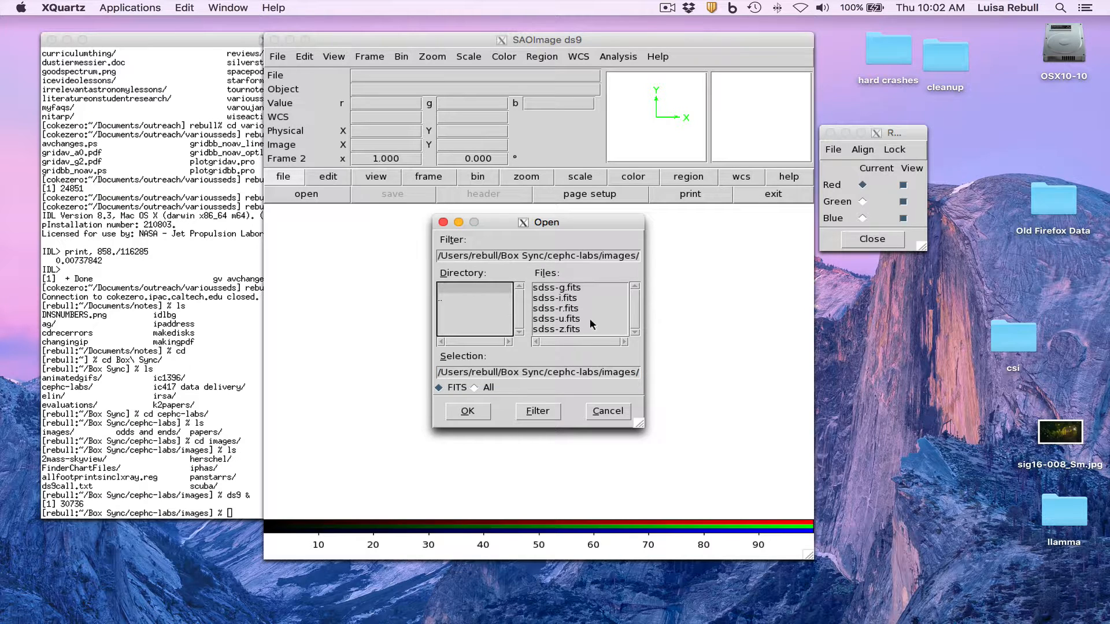
{"action": "double_click", "coordinate": [566, 327]}
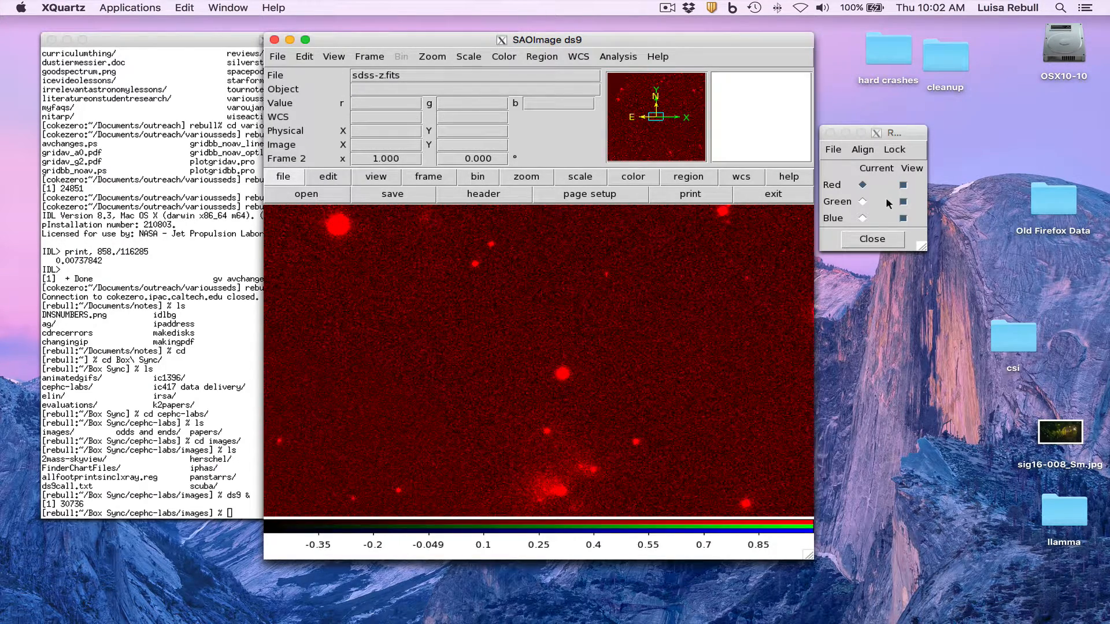
- Make green the current channel and load sdss-r.fits into it
{"action": "left_click", "coordinate": [863, 203]}
{"action": "left_click", "coordinate": [863, 202]}
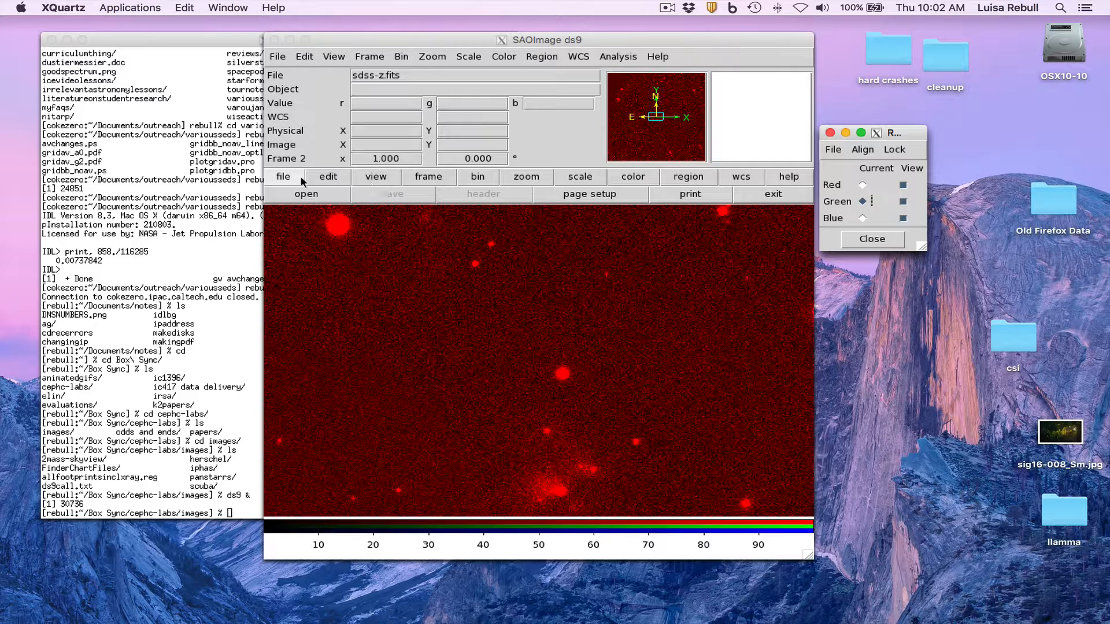
{"action": "left_click", "coordinate": [276, 175]}
{"action": "left_click", "coordinate": [296, 194]}
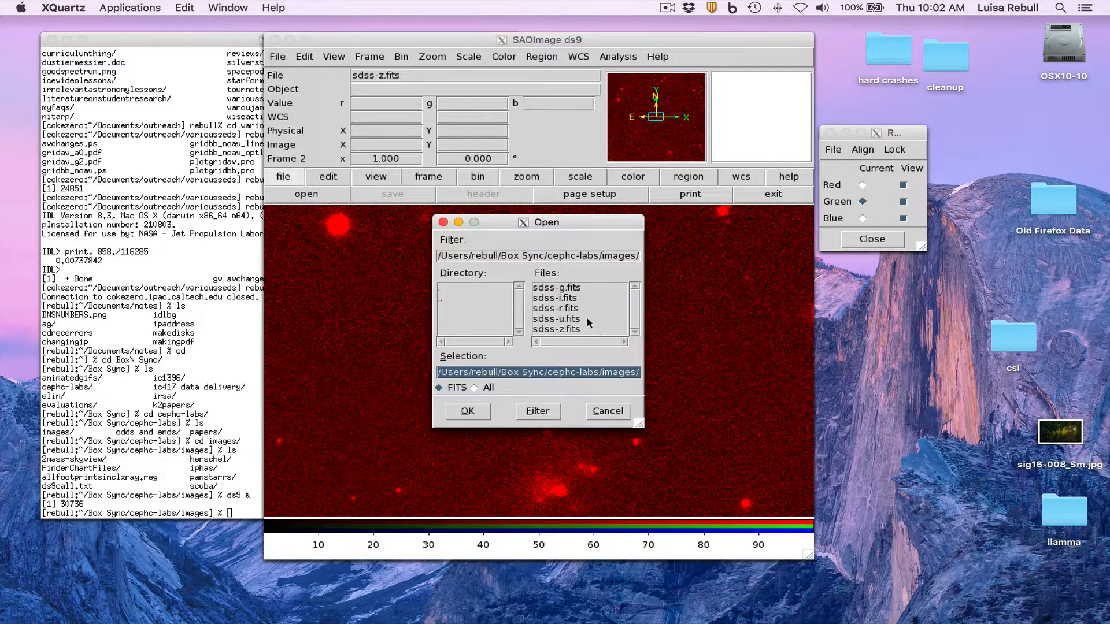
{"action": "double_click", "coordinate": [560, 329]}
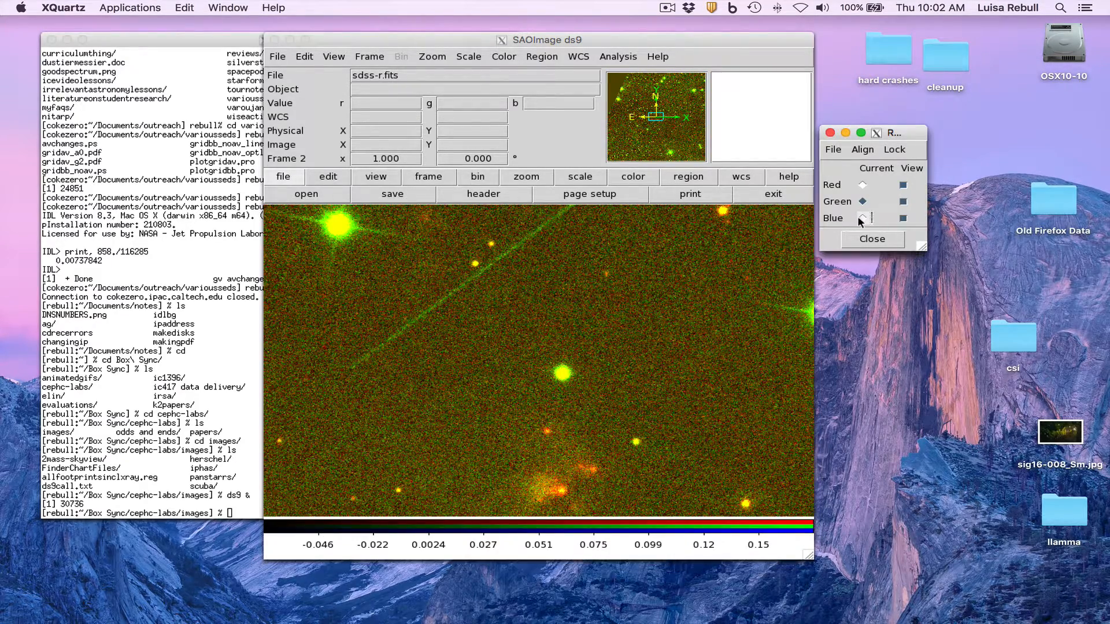
- Make blue the current channel and load sdss-u.fits into it
{"action": "left_click", "coordinate": [859, 218]}
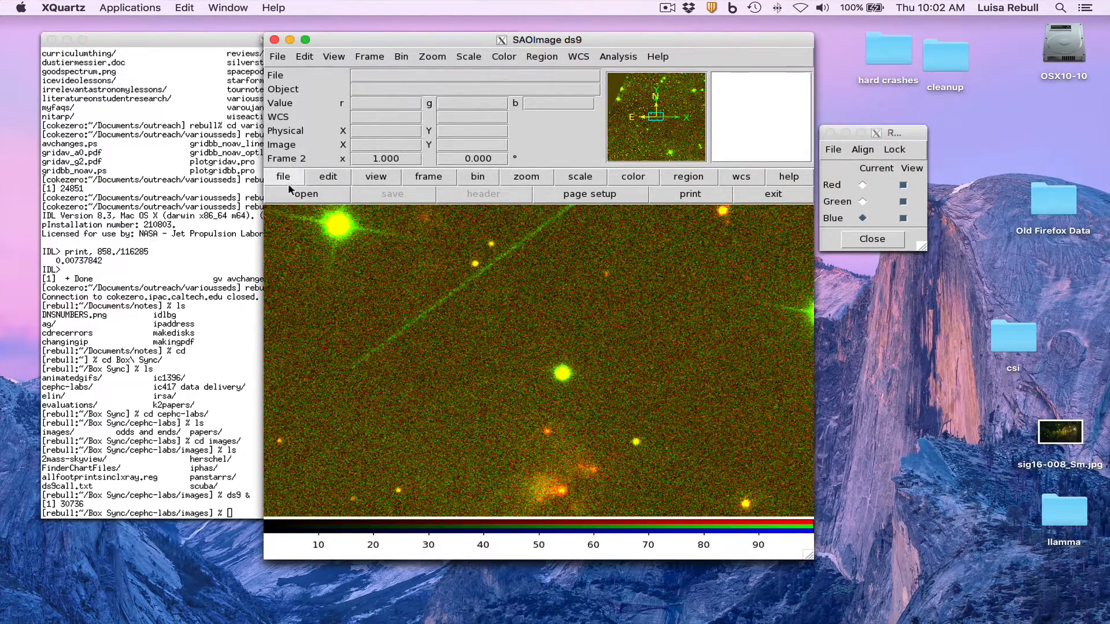
{"action": "left_click", "coordinate": [289, 187]}
{"action": "double_click", "coordinate": [553, 289]}
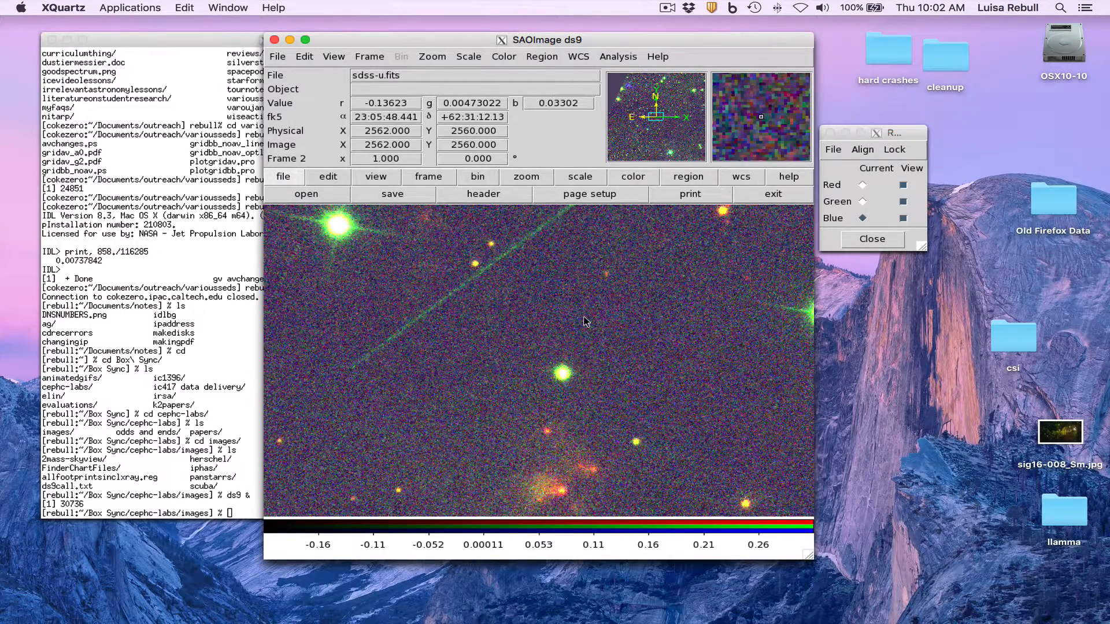
- Make red the current channel and open its scale parameters with the pixel distribution
{"action": "scroll", "coordinate": [584, 321], "scroll_direction": "up", "scroll_amount": 2}
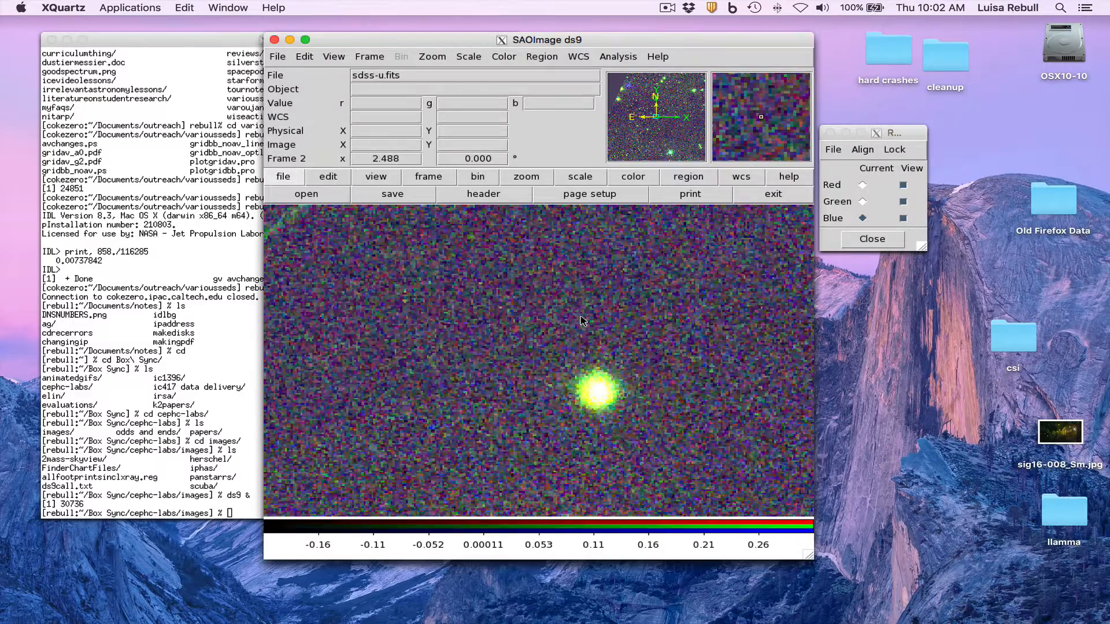
{"action": "scroll", "coordinate": [581, 321], "scroll_direction": "down", "scroll_amount": 3}
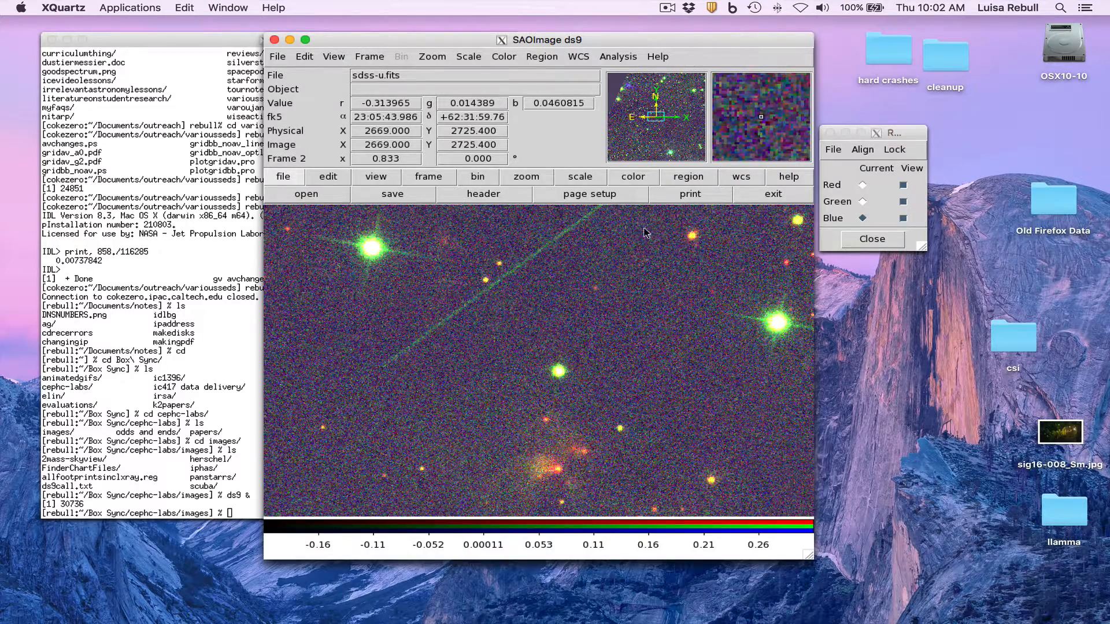
{"action": "left_click", "coordinate": [860, 185]}
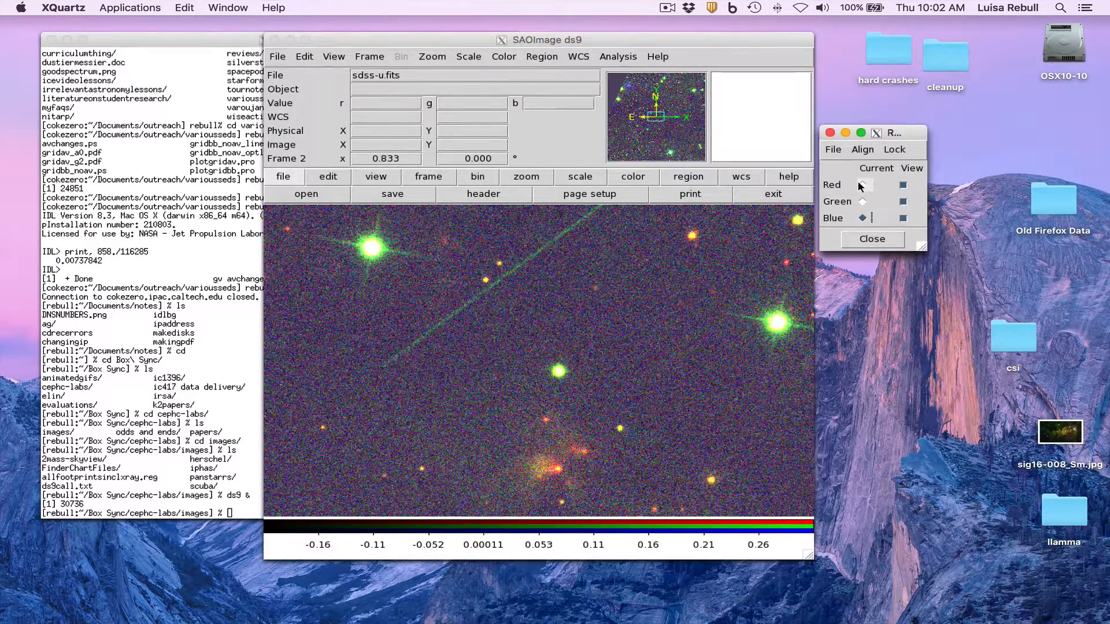
{"action": "left_click", "coordinate": [860, 185]}
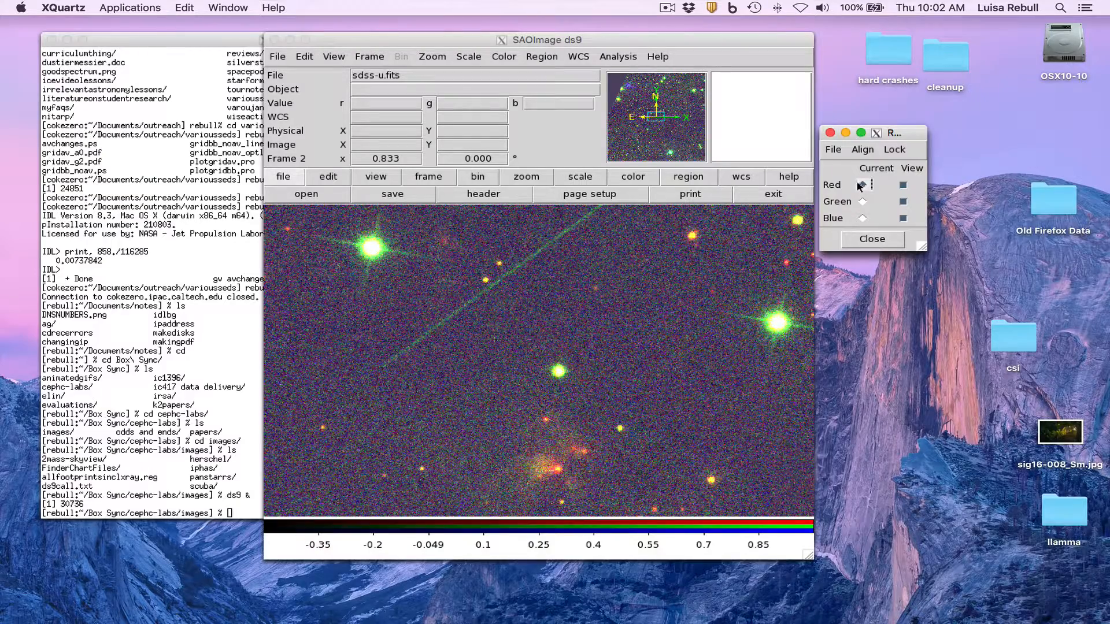
{"action": "left_click", "coordinate": [472, 57]}
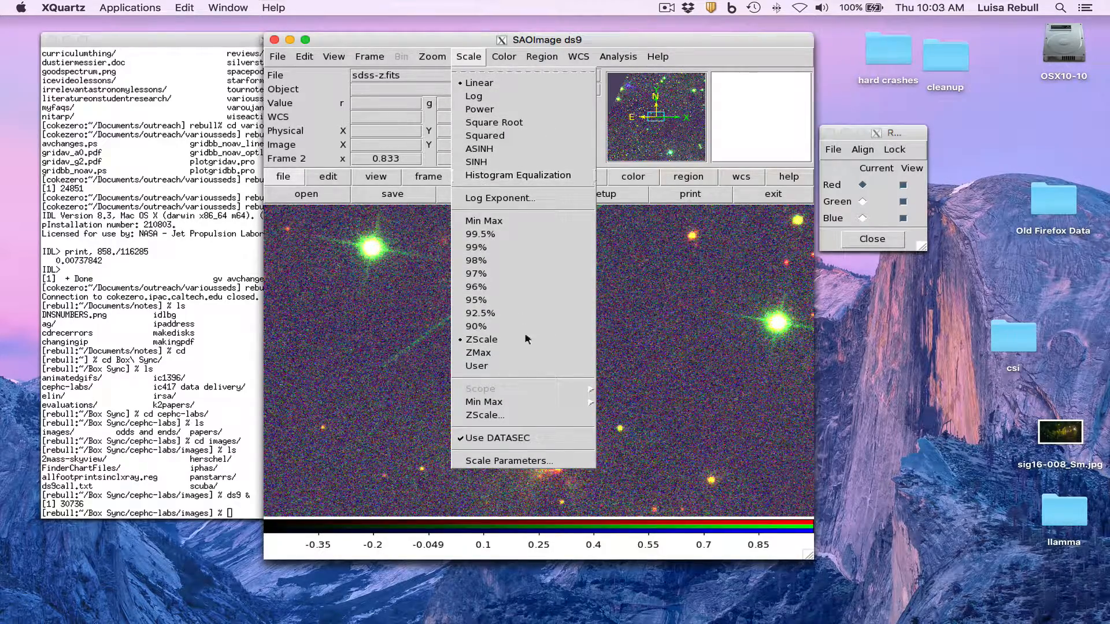
{"action": "left_click", "coordinate": [538, 461]}
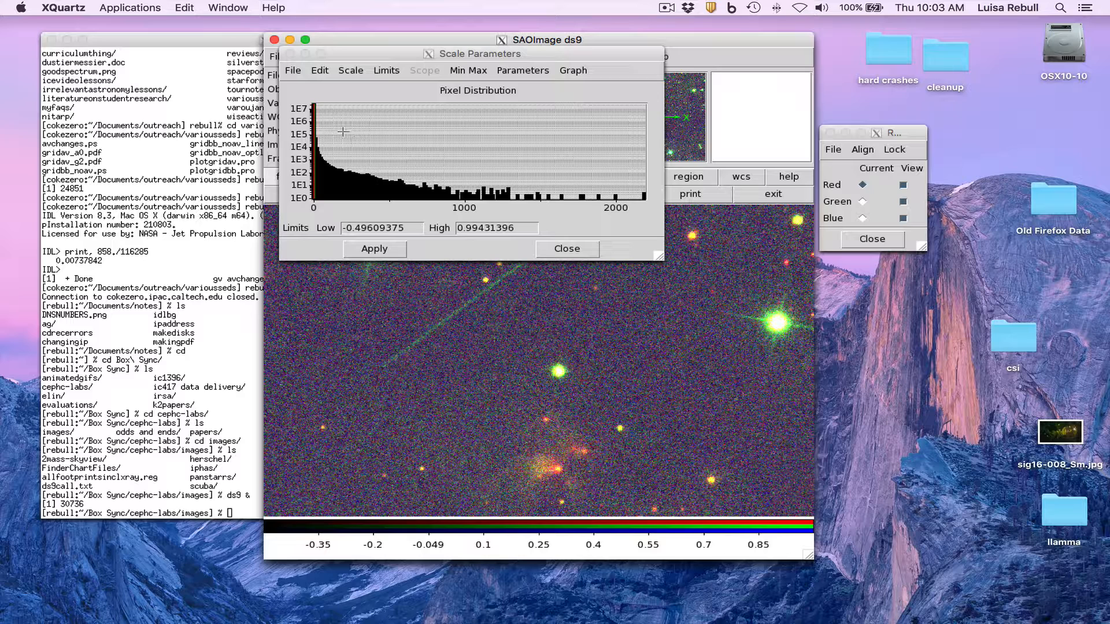
- Apply scale limits of 0 low and 10 high to the red channel and move the Scale Parameters dialog off the image
{"action": "double_click", "coordinate": [365, 228]}
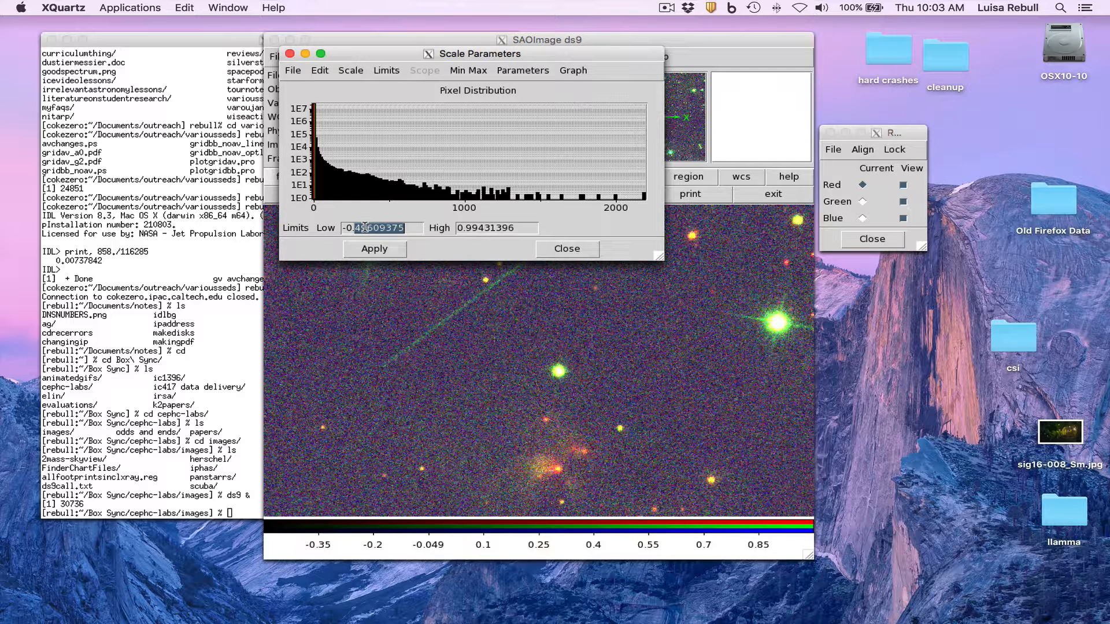
{"action": "triple_click", "coordinate": [365, 228]}
{"action": "type", "text": "0"}
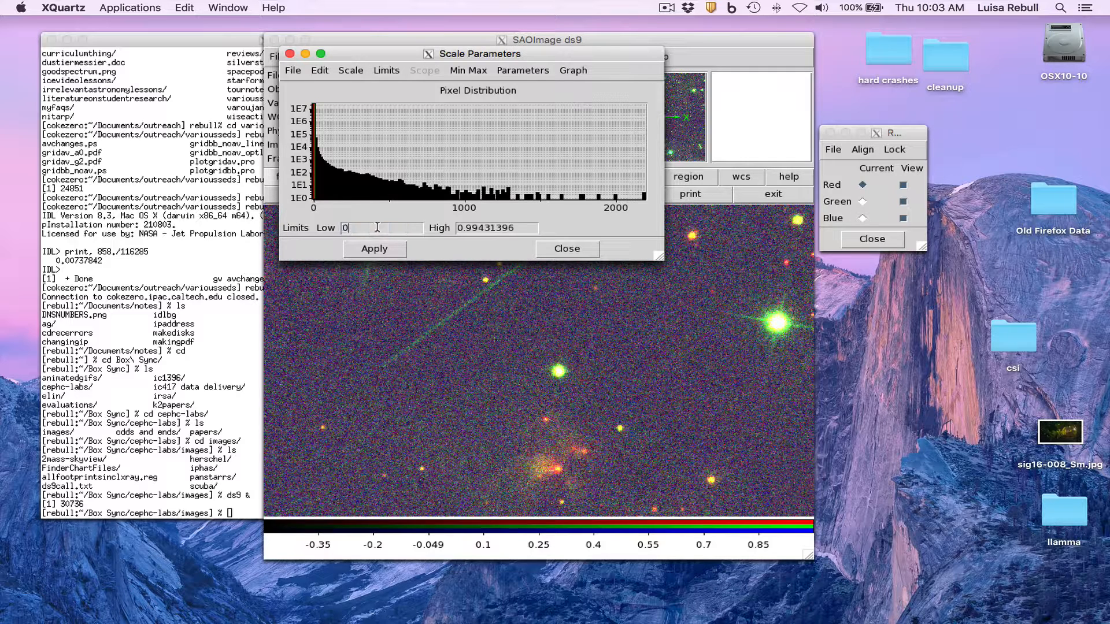
{"action": "triple_click", "coordinate": [475, 229]}
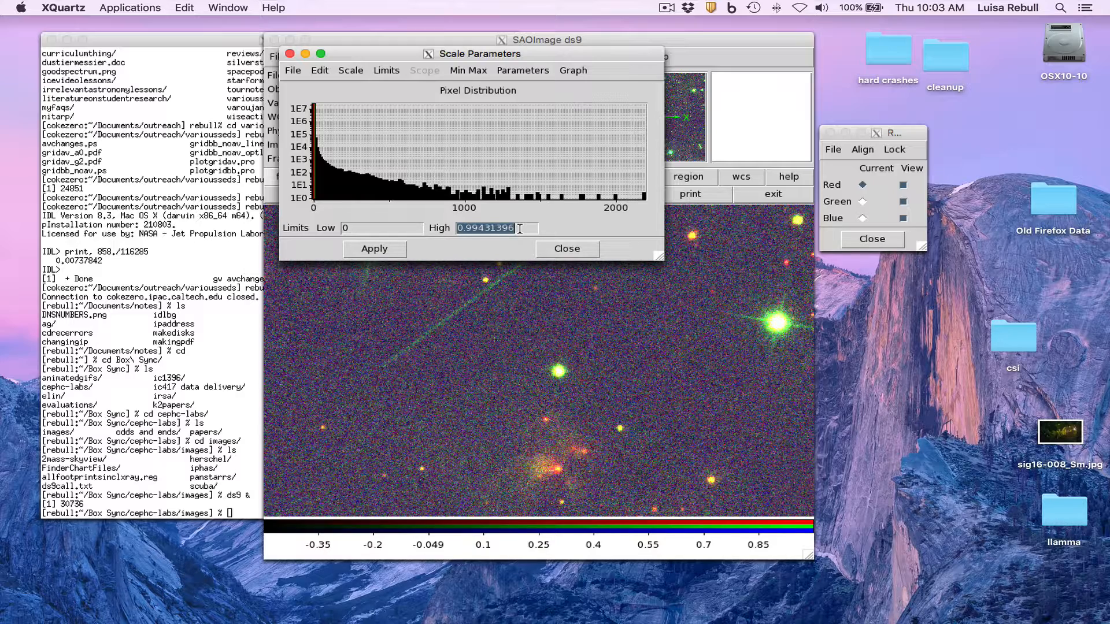
{"action": "type", "text": "10"}
{"action": "left_click", "coordinate": [387, 250]}
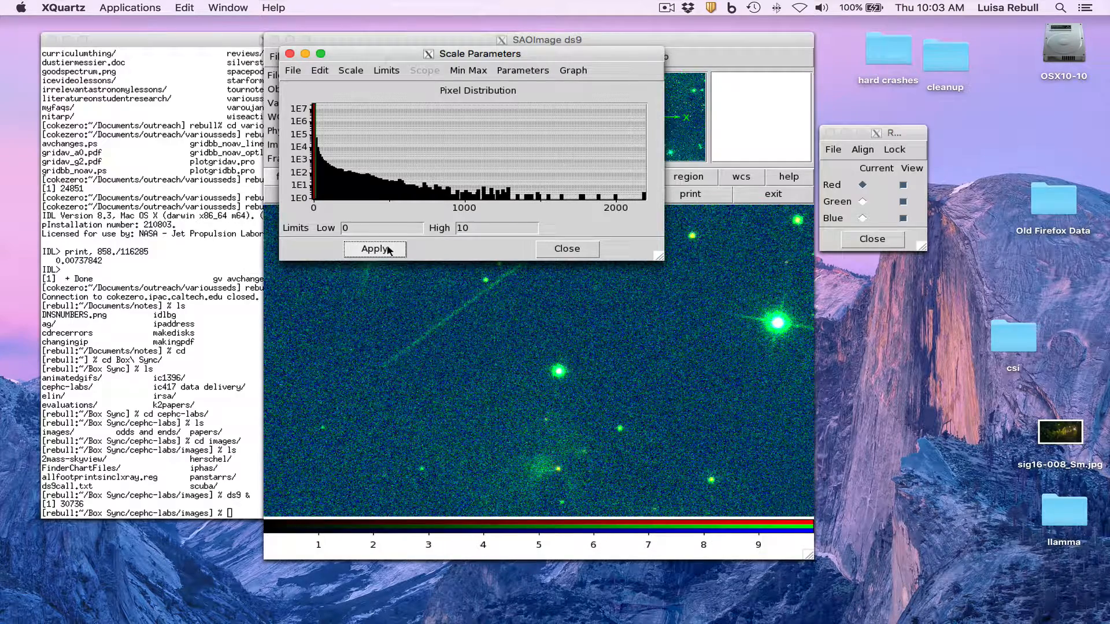
{"action": "left_click_drag", "start_coordinate": [518, 53], "coordinate": [310, 126]}
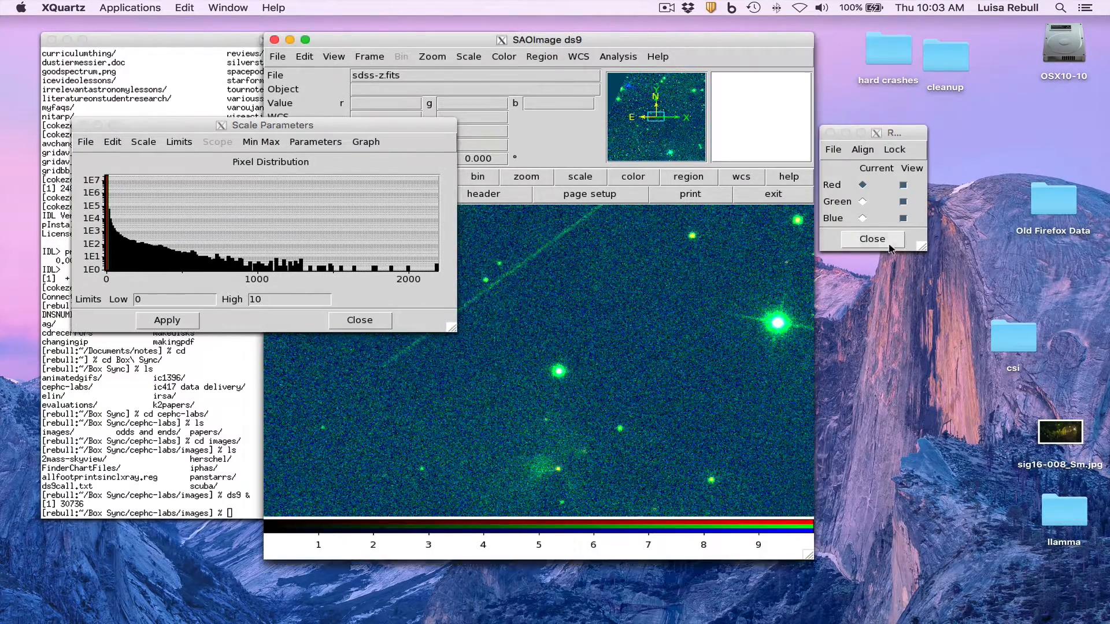
- Switch to the green channel and apply scale limits of 0 low and 10 high
{"action": "left_click", "coordinate": [862, 201]}
{"action": "left_click", "coordinate": [862, 202]}
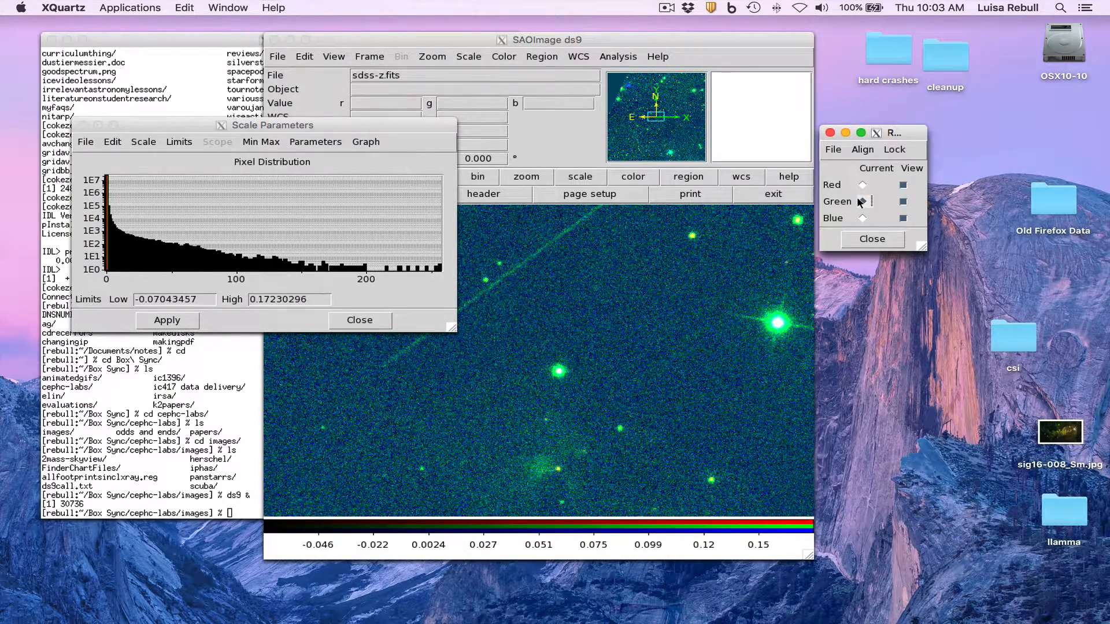
{"action": "triple_click", "coordinate": [172, 301]}
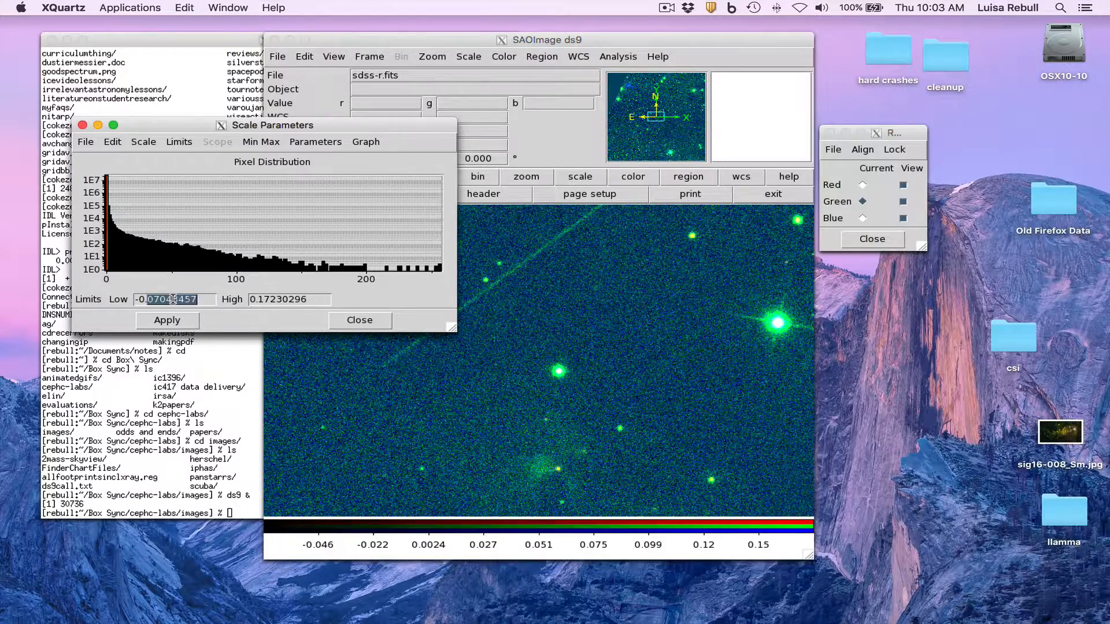
{"action": "type", "text": "0"}
{"action": "triple_click", "coordinate": [283, 299]}
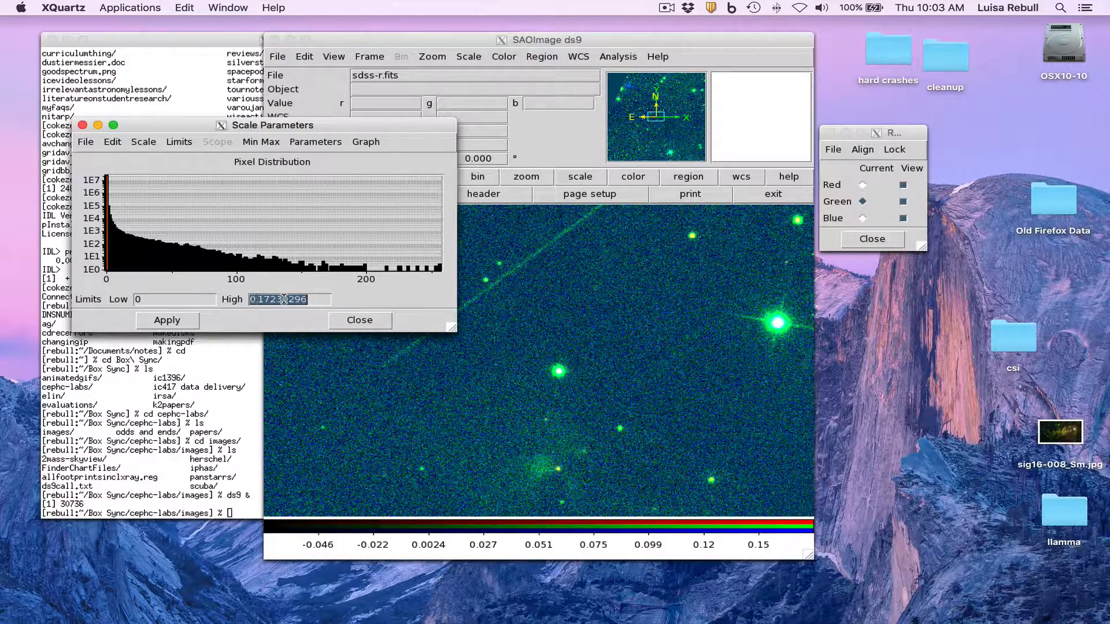
{"action": "type", "text": "10"}
{"action": "left_click", "coordinate": [162, 319]}
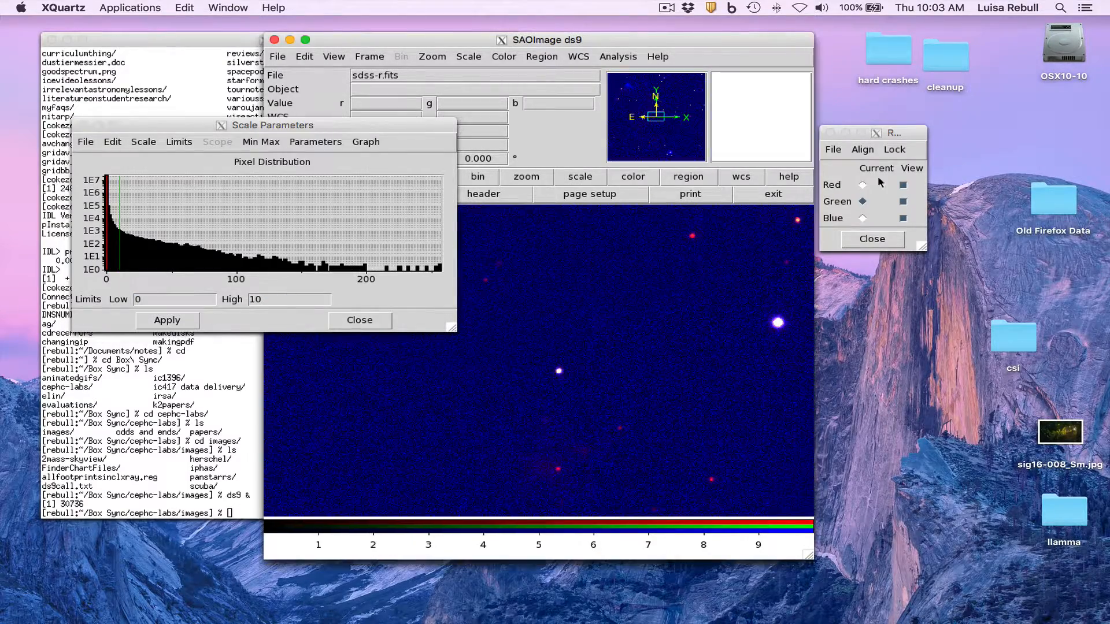
- Switch to the blue channel and apply scale limits of 0 low and 10 high
{"action": "left_click", "coordinate": [863, 219]}
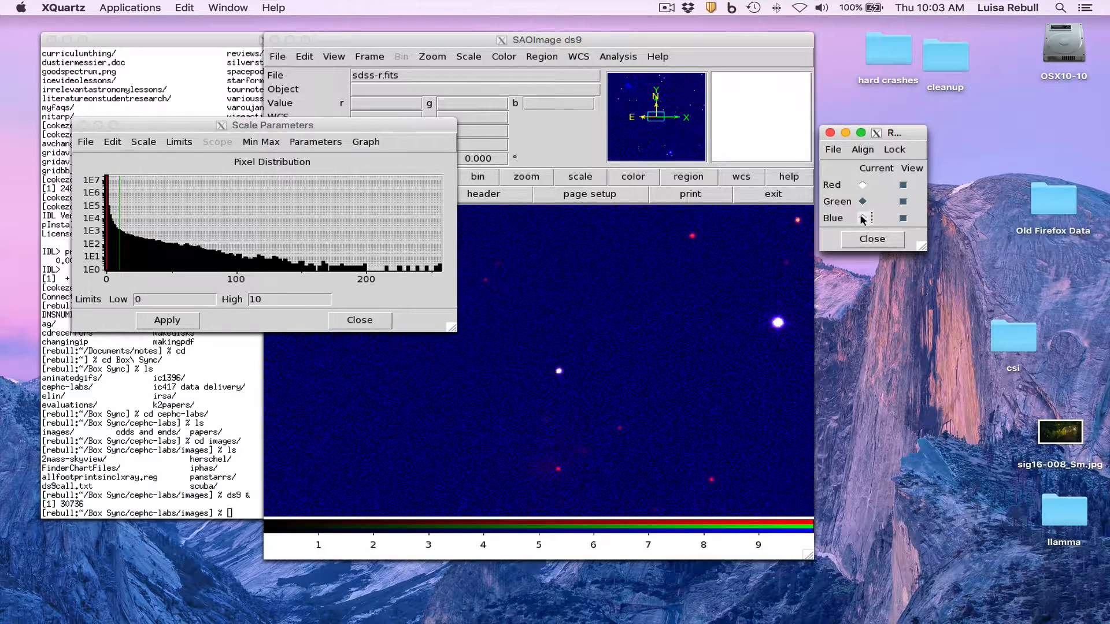
{"action": "left_click", "coordinate": [863, 220]}
{"action": "left_click", "coordinate": [167, 299]}
{"action": "triple_click", "coordinate": [168, 299]}
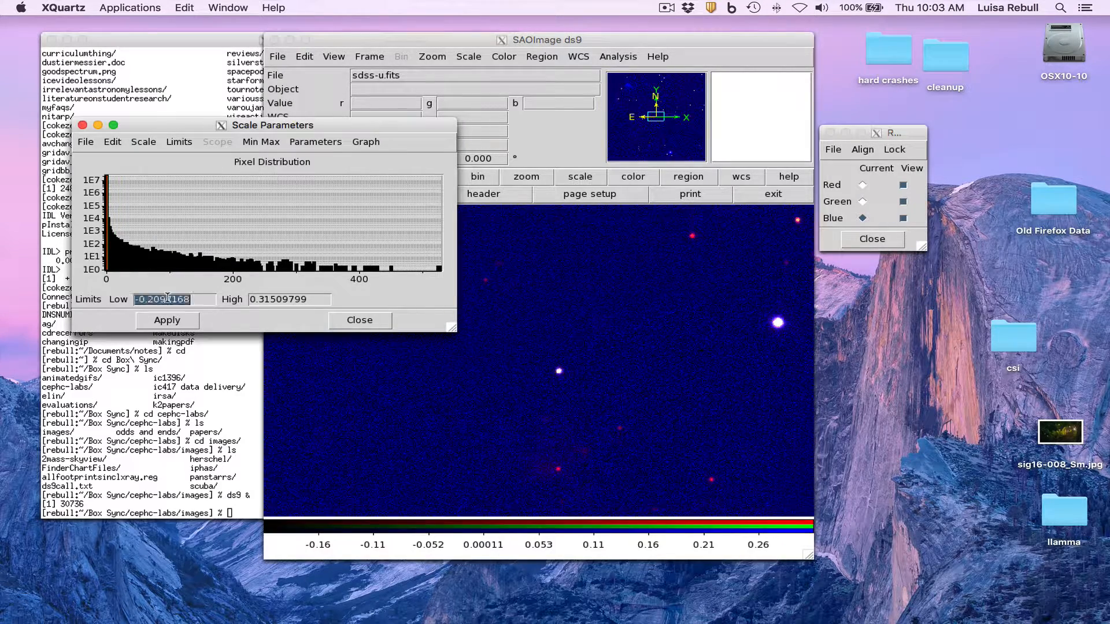
{"action": "type", "text": "-"}
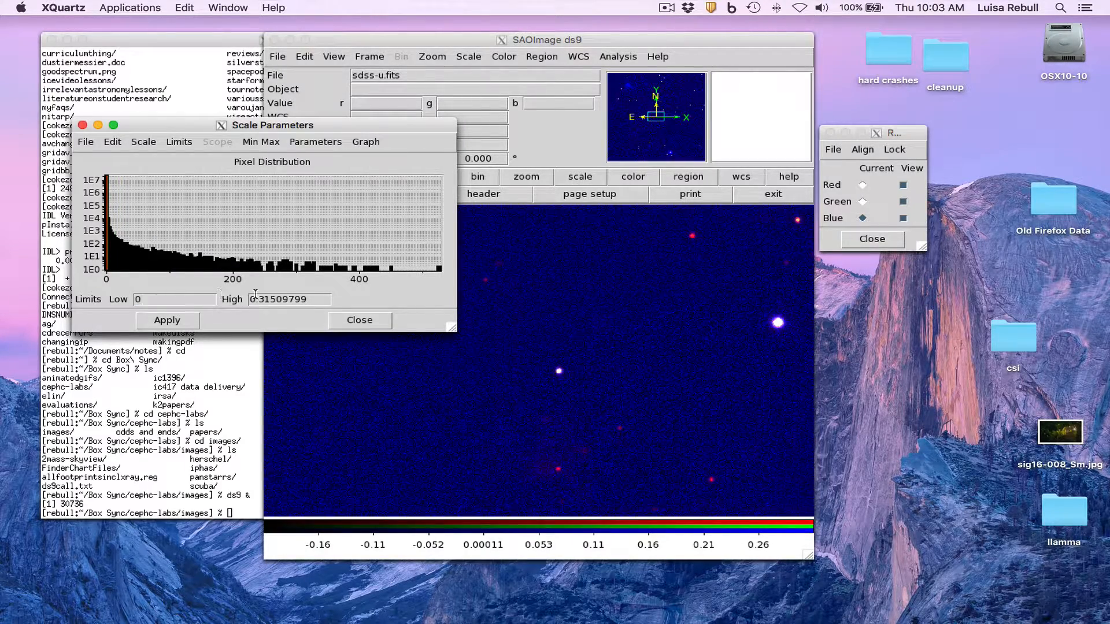
{"action": "triple_click", "coordinate": [255, 295]}
{"action": "type", "text": "10"}
{"action": "left_click", "coordinate": [167, 320]}
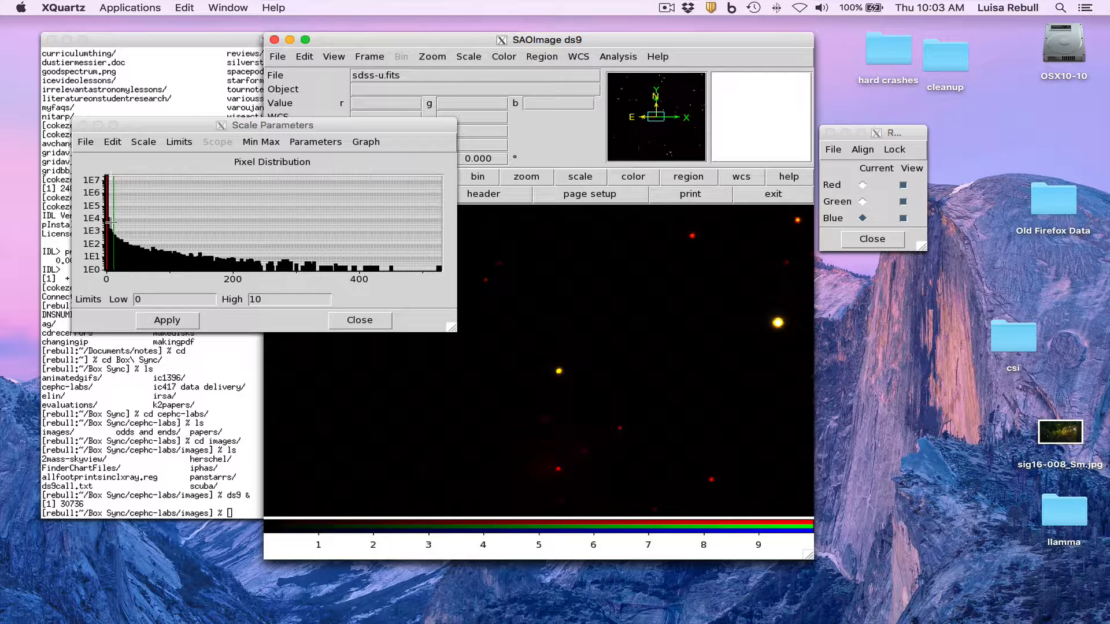
- Make red the current channel, then add a new blank frame and an RGB frame and tile all frames
{"action": "left_click", "coordinate": [526, 149]}
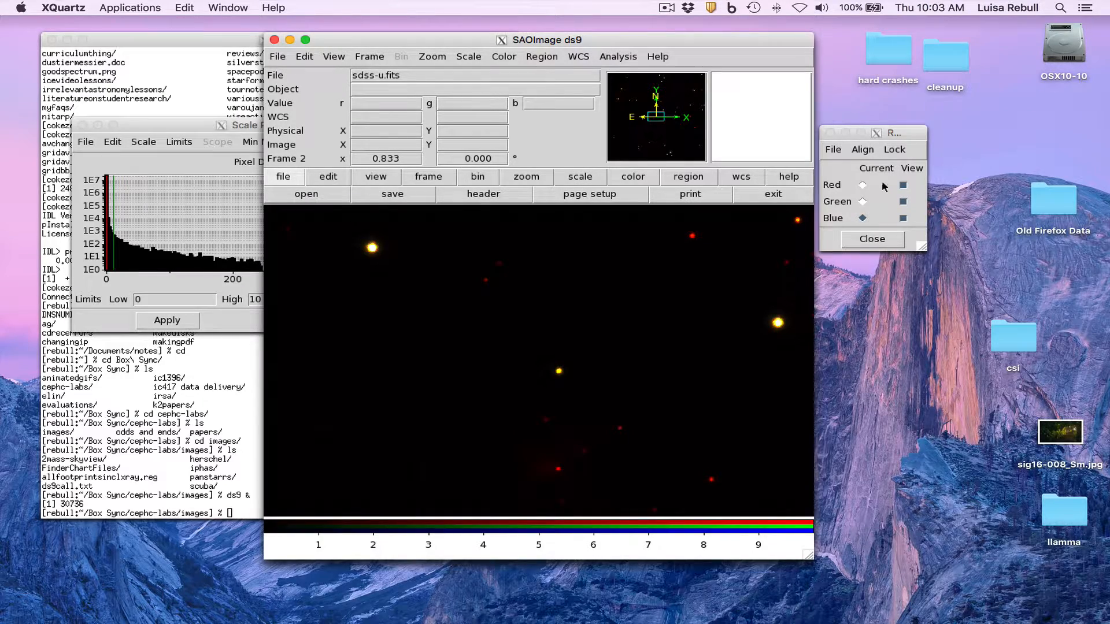
{"action": "left_click", "coordinate": [863, 185]}
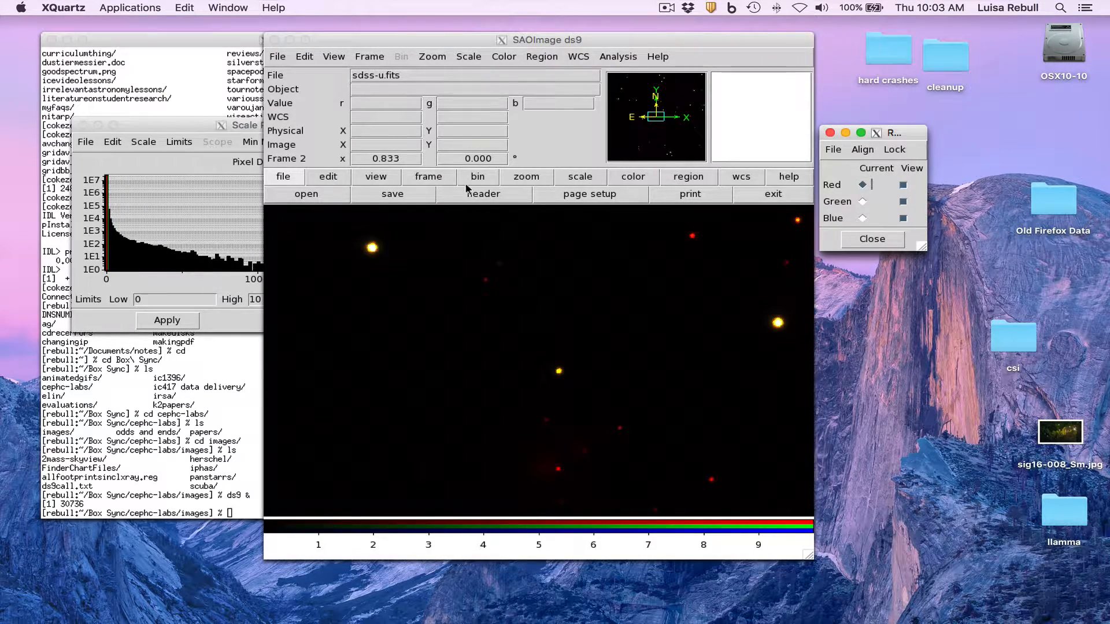
{"action": "left_click", "coordinate": [428, 176]}
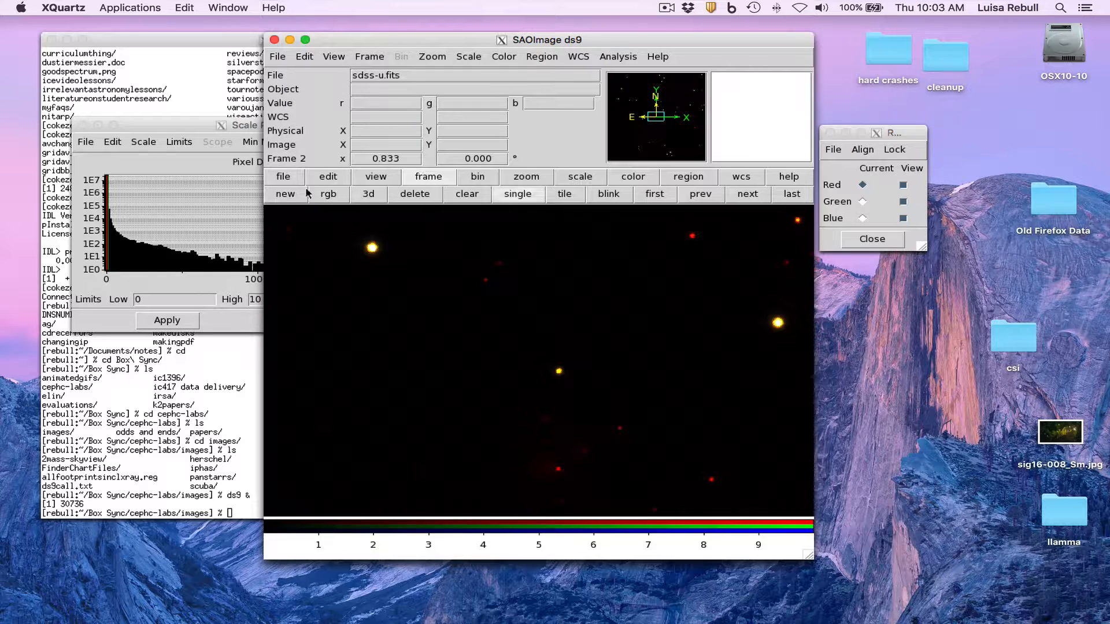
{"action": "left_click", "coordinate": [292, 194]}
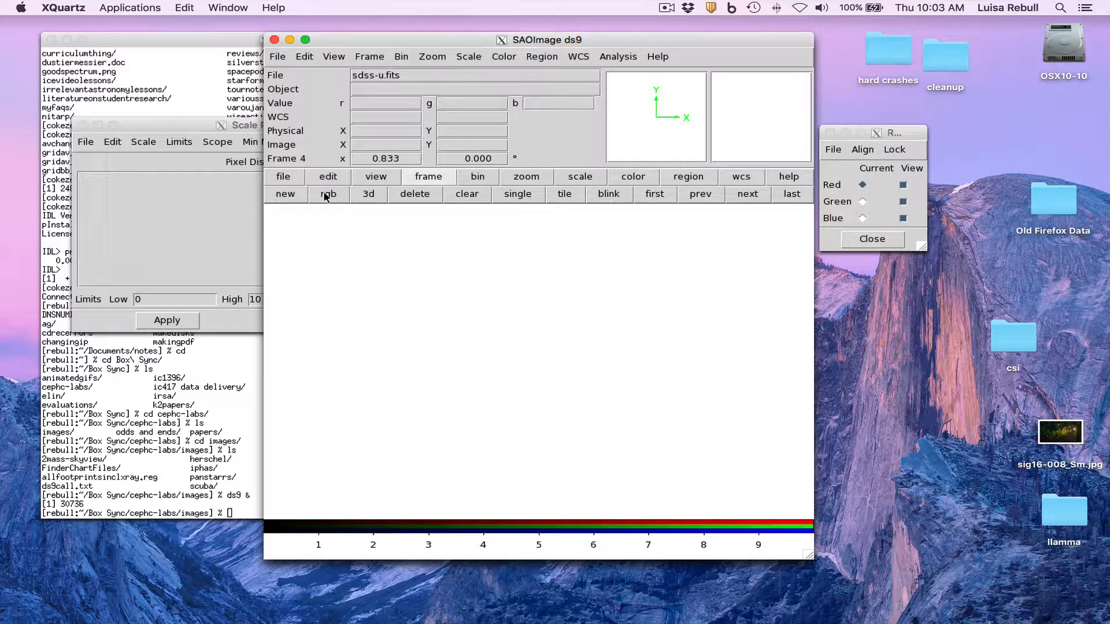
{"action": "left_click", "coordinate": [565, 196]}
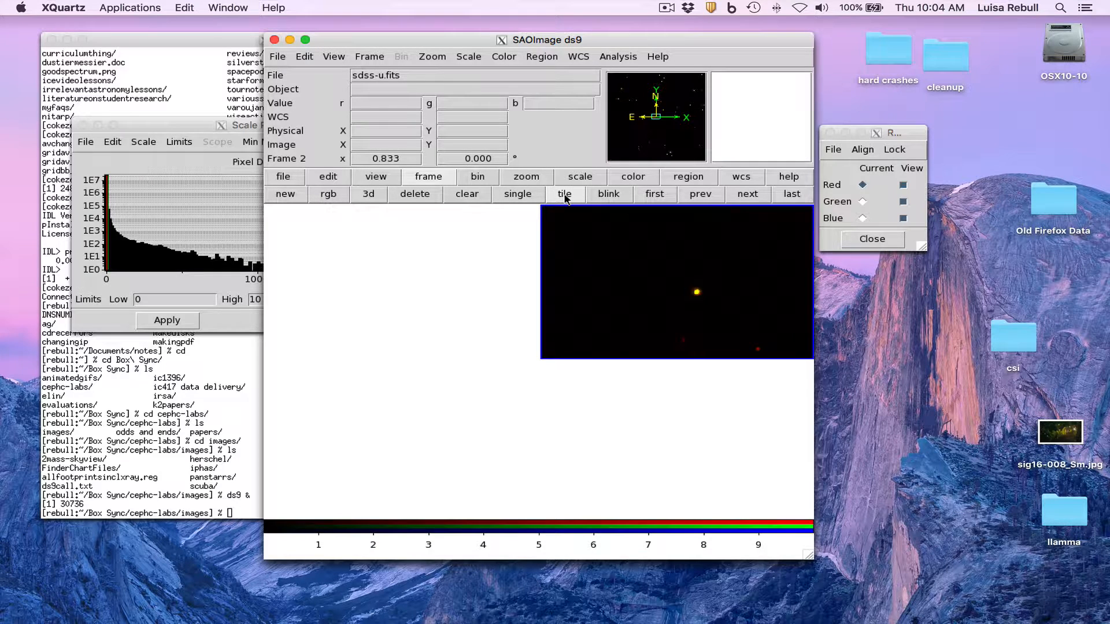
- Select each of the four tiled frames in turn to compare the blank and RGB frames and their color bars
{"action": "left_click", "coordinate": [438, 282]}
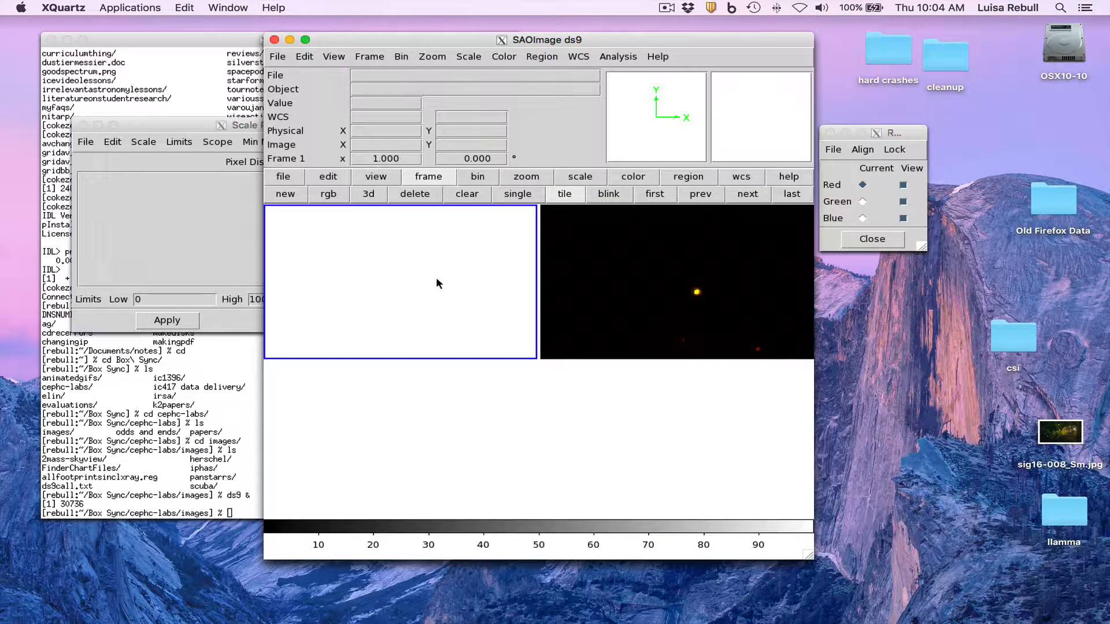
{"action": "left_click", "coordinate": [695, 274]}
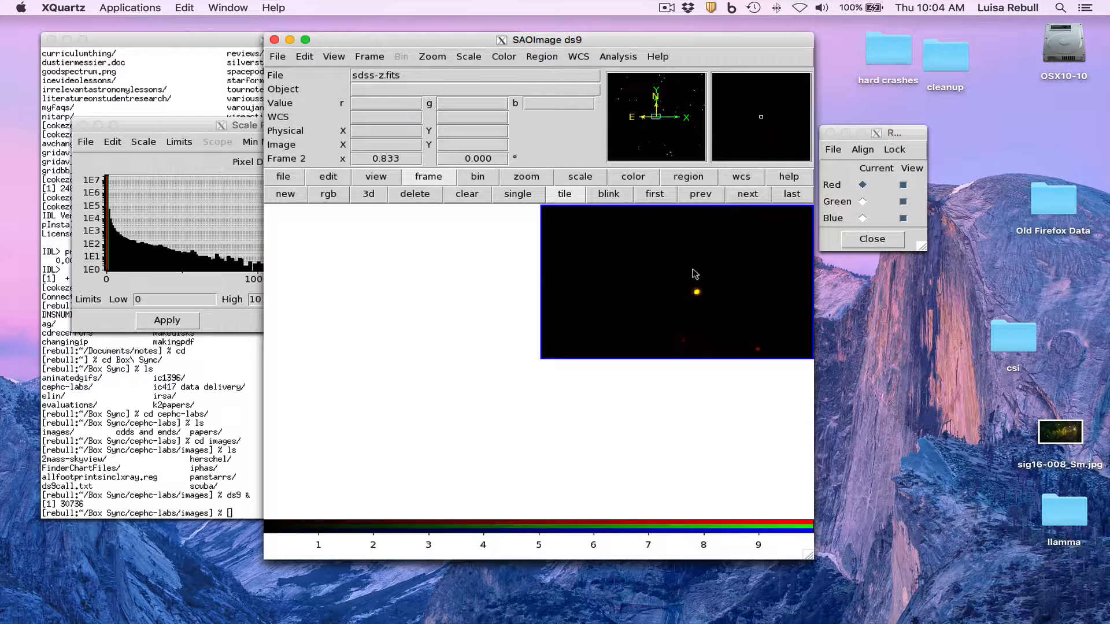
{"action": "left_click", "coordinate": [431, 429]}
{"action": "left_click", "coordinate": [690, 445]}
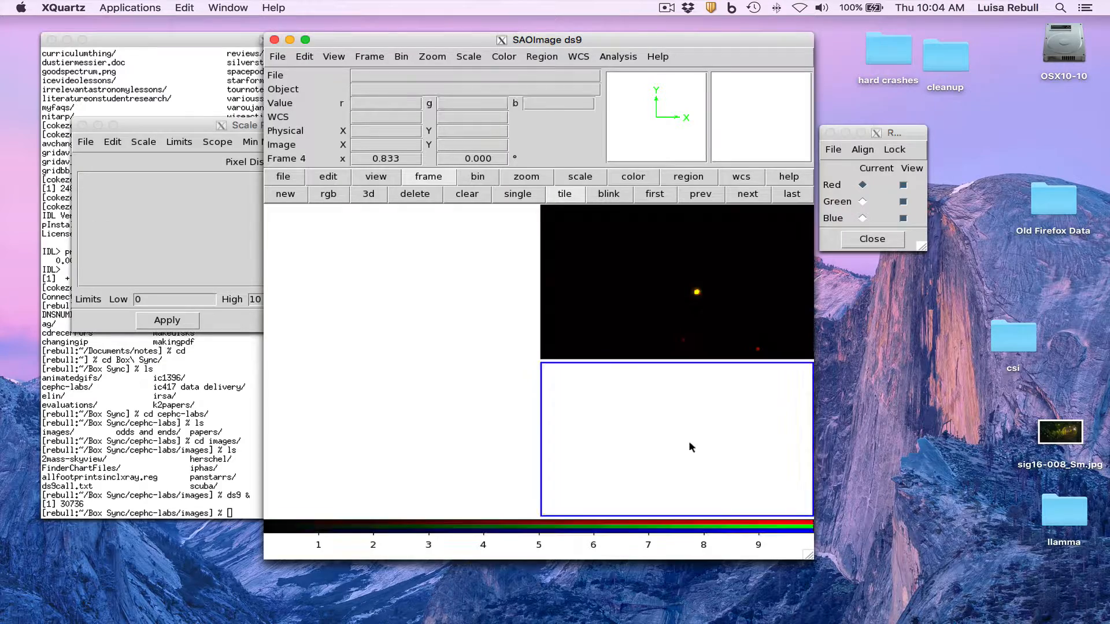
{"action": "left_click", "coordinate": [426, 450]}
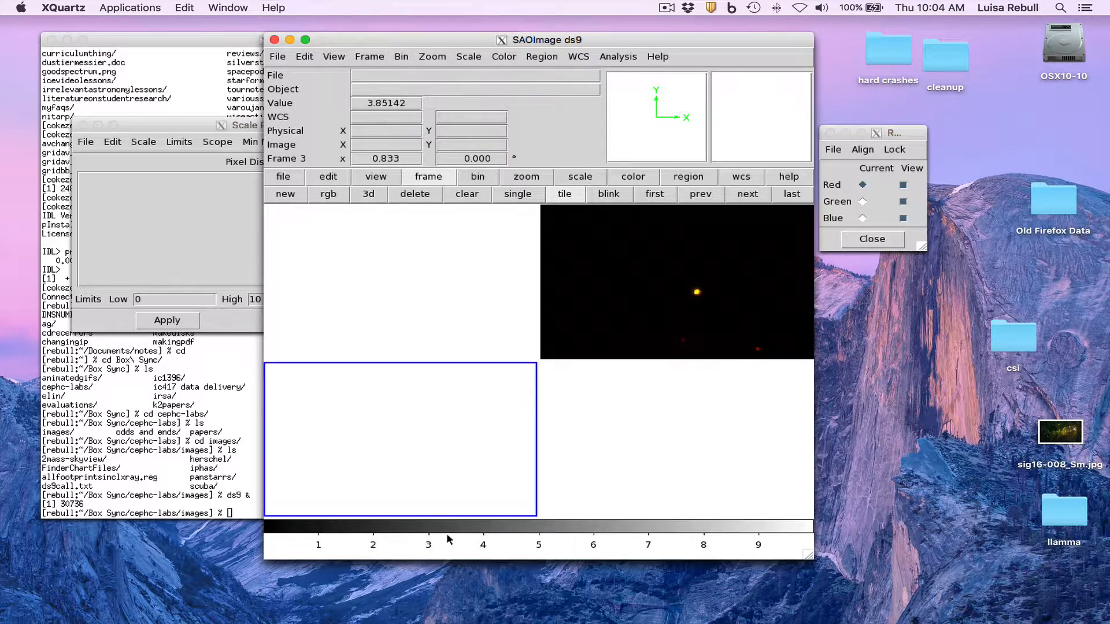
{"action": "left_click", "coordinate": [579, 462]}
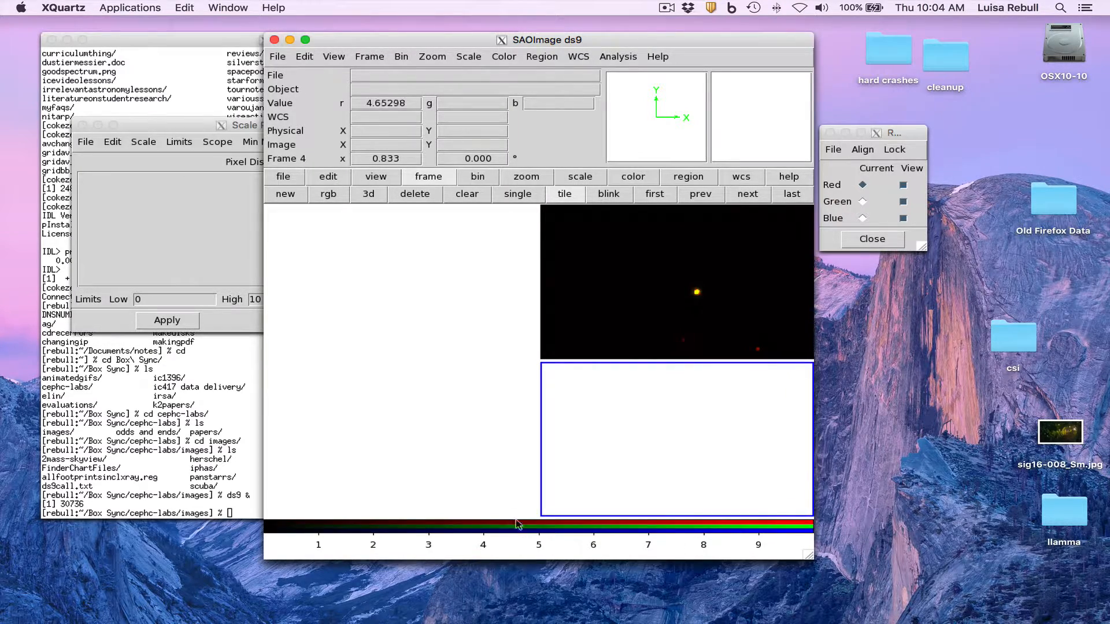
{"action": "left_click", "coordinate": [498, 460]}
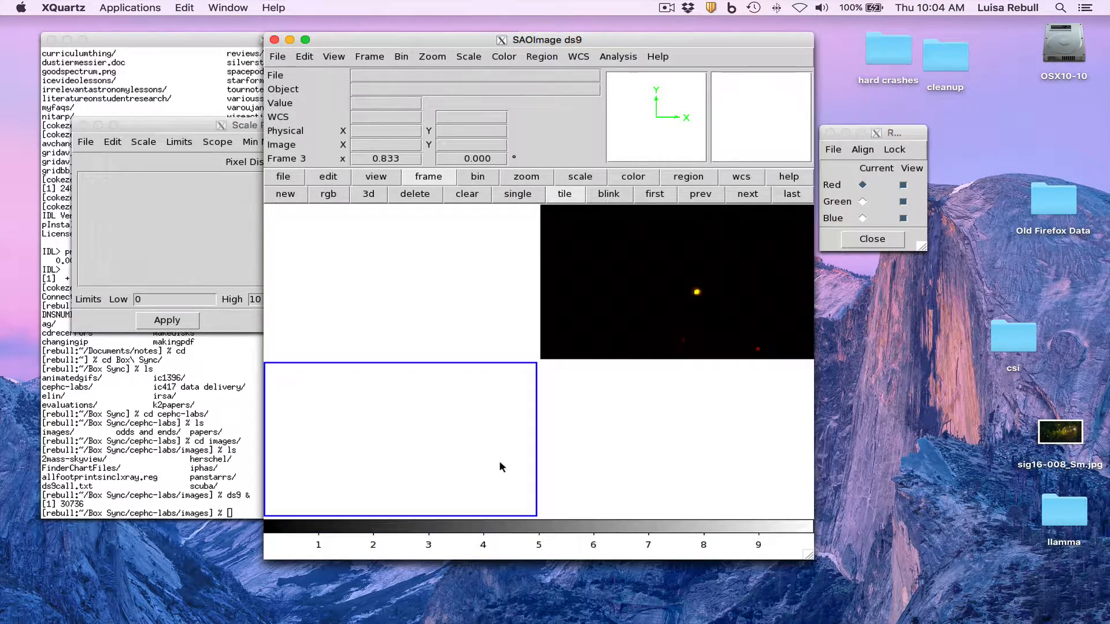
- Delete the lower blank frame and the empty RGB frame, then add a fresh RGB frame
{"action": "left_click", "coordinate": [394, 422]}
{"action": "left_click", "coordinate": [417, 195]}
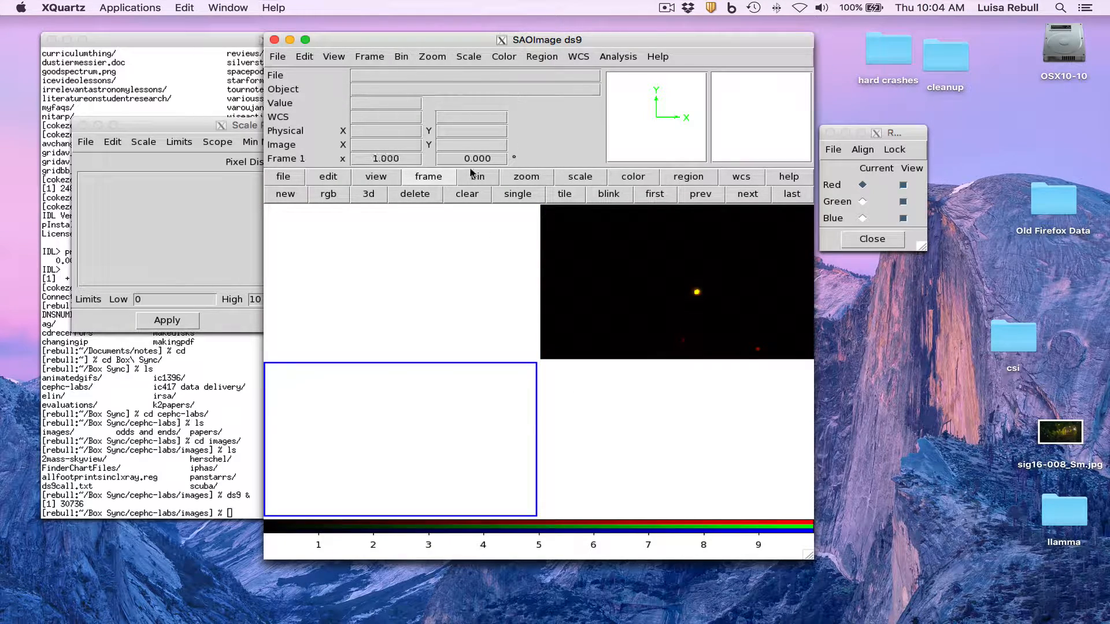
{"action": "left_click", "coordinate": [414, 195]}
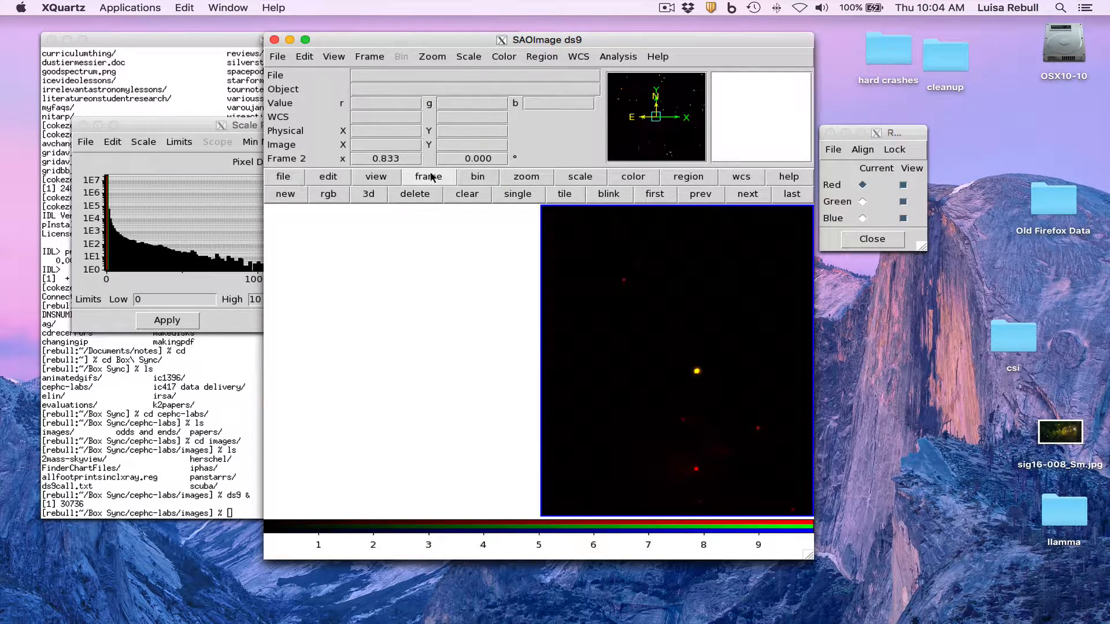
{"action": "left_click", "coordinate": [318, 194]}
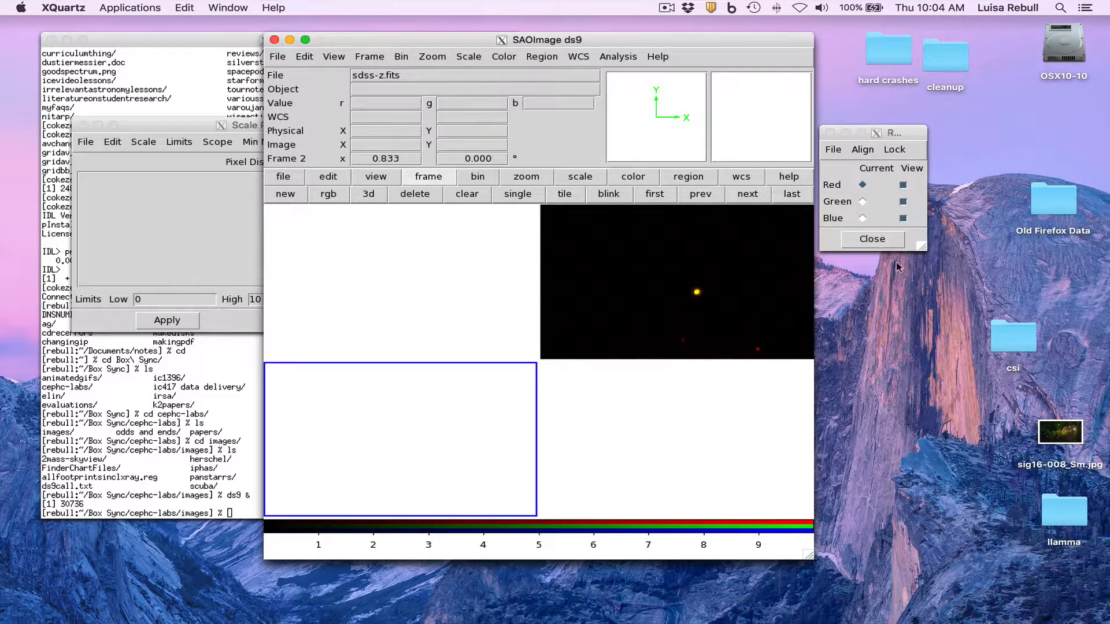
- Load mips1.fits from the spitzer/my_cryo folder into the red channel of the new RGB frame
{"action": "left_click", "coordinate": [277, 179]}
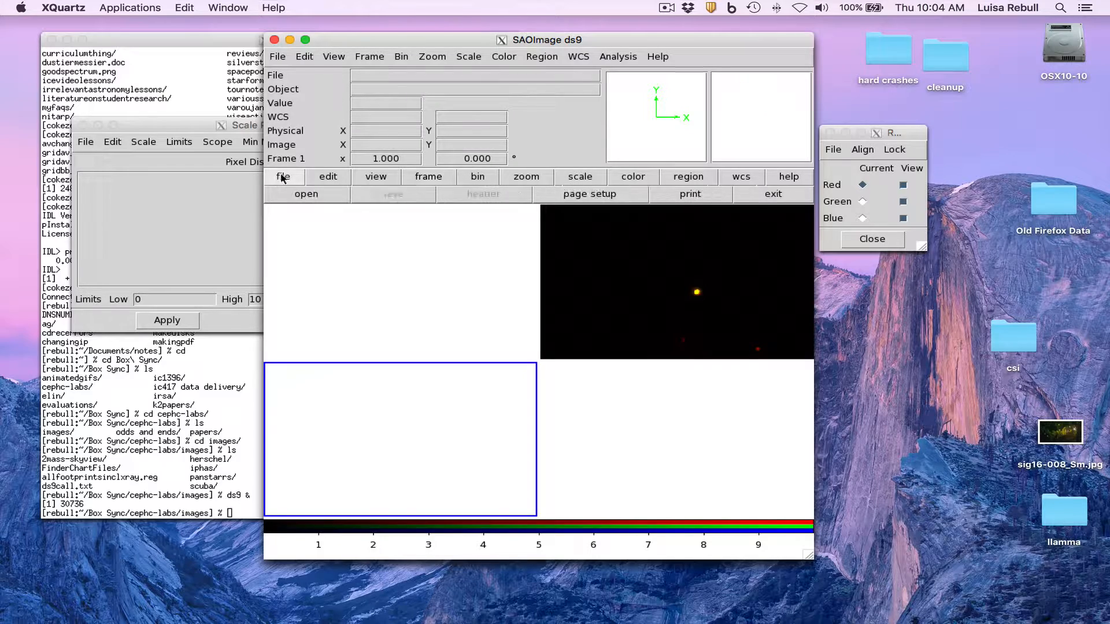
{"action": "left_click", "coordinate": [298, 197]}
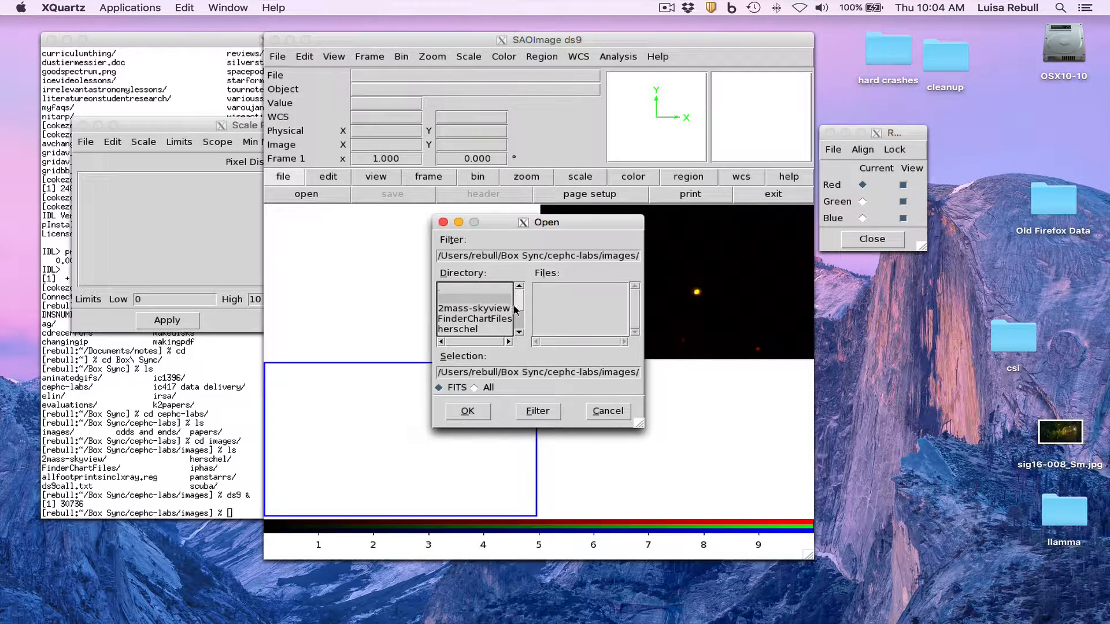
{"action": "scroll", "coordinate": [495, 314], "scroll_direction": "down", "scroll_amount": 3}
{"action": "scroll", "coordinate": [492, 315], "scroll_direction": "down", "scroll_amount": 1}
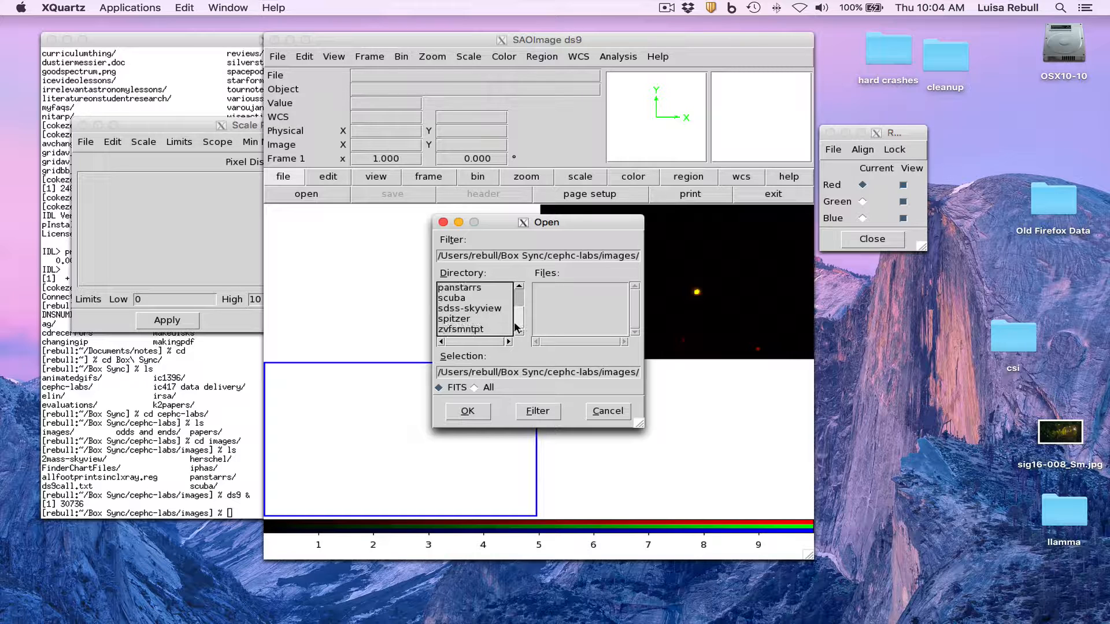
{"action": "double_click", "coordinate": [483, 318]}
{"action": "scroll", "coordinate": [508, 321], "scroll_direction": "down", "scroll_amount": 1}
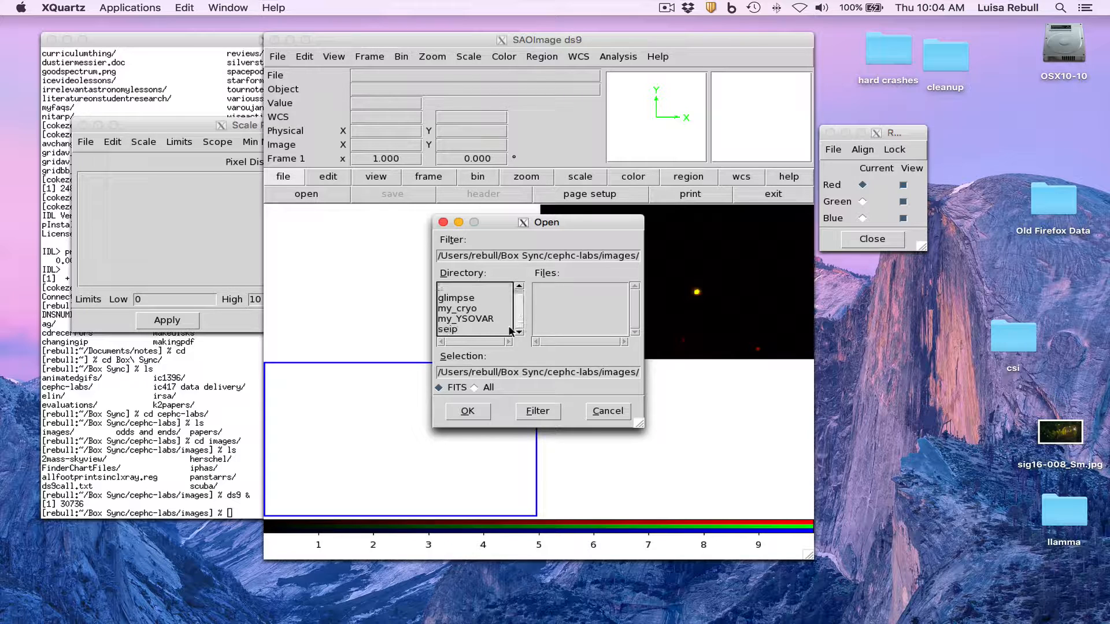
{"action": "double_click", "coordinate": [475, 310]}
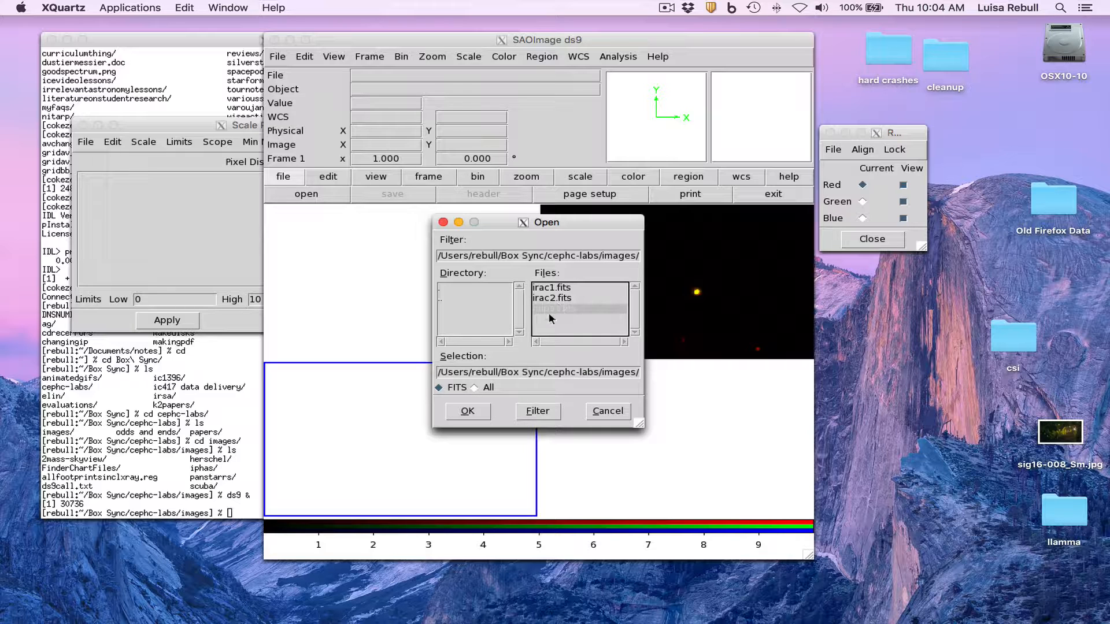
{"action": "double_click", "coordinate": [552, 309]}
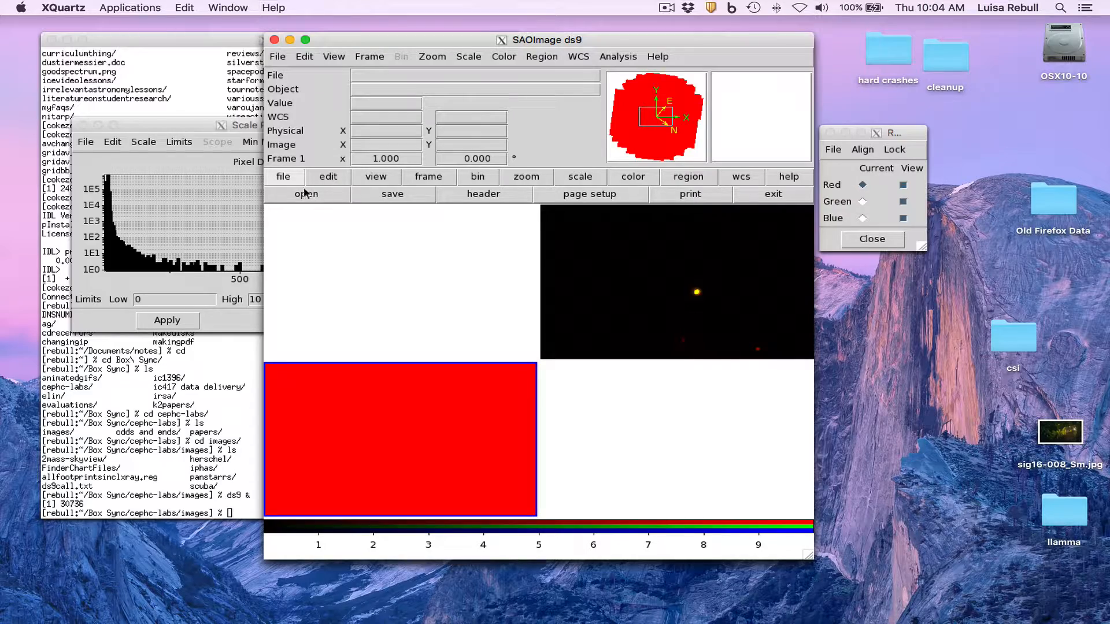
- Make green the current channel and load irac2.fits into it
{"action": "left_click", "coordinate": [848, 202]}
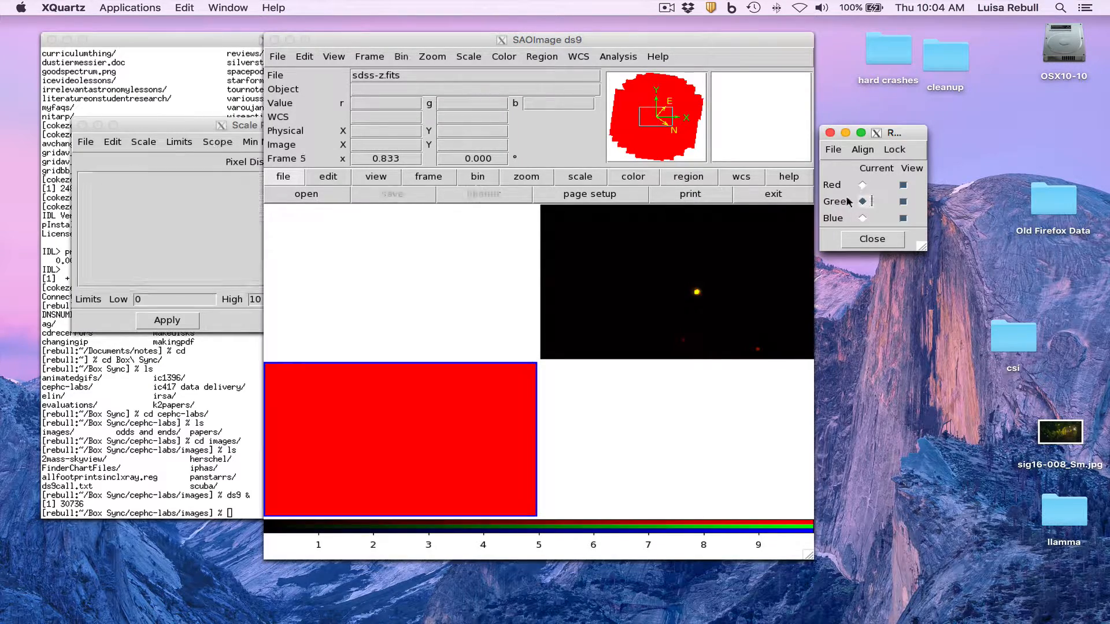
{"action": "left_click", "coordinate": [287, 180]}
{"action": "left_click", "coordinate": [291, 193]}
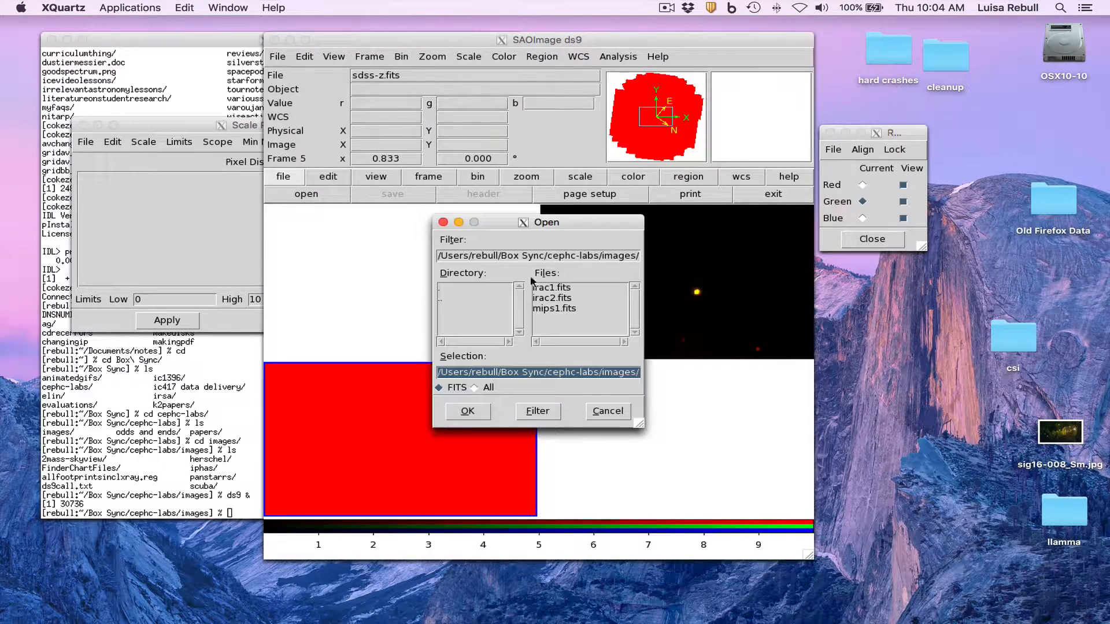
{"action": "double_click", "coordinate": [572, 301]}
- Make blue the current channel and load irac1.fits into it
{"action": "left_click", "coordinate": [862, 218]}
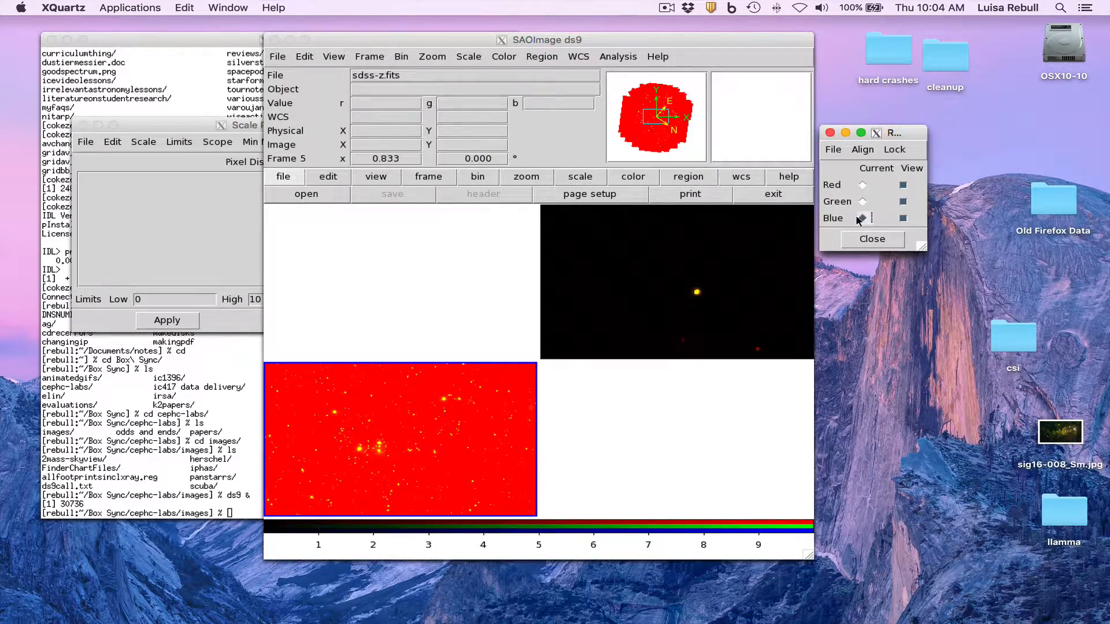
{"action": "left_click", "coordinate": [279, 179]}
{"action": "left_click", "coordinate": [291, 193]}
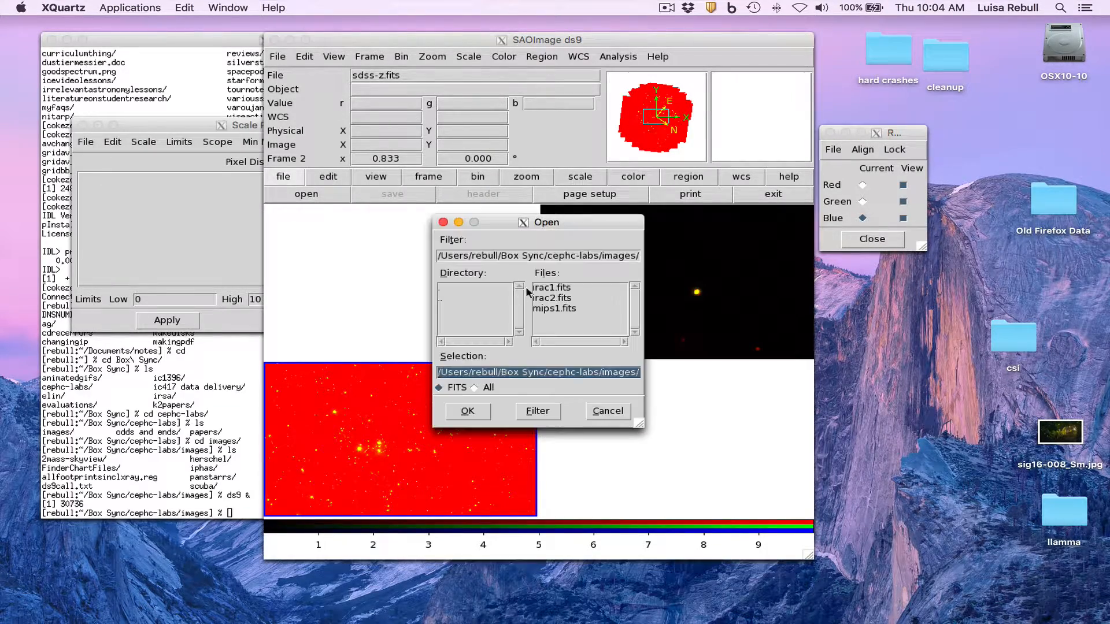
{"action": "double_click", "coordinate": [532, 292]}
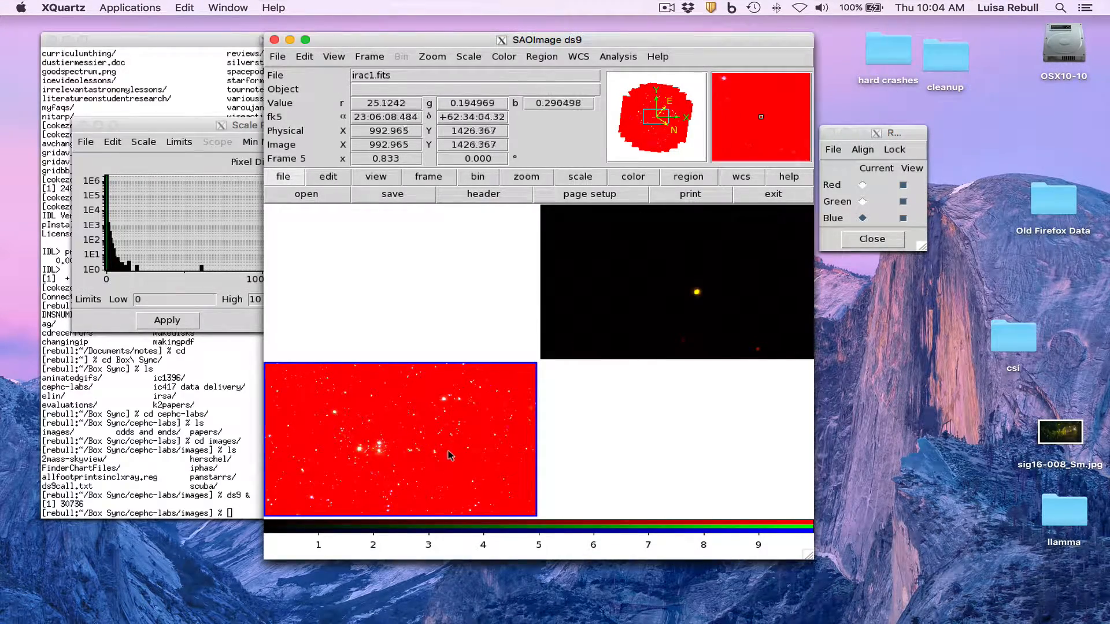
- Close the Scale Parameters dialog and apply ZScale to the blue channel
{"action": "left_click", "coordinate": [174, 164]}
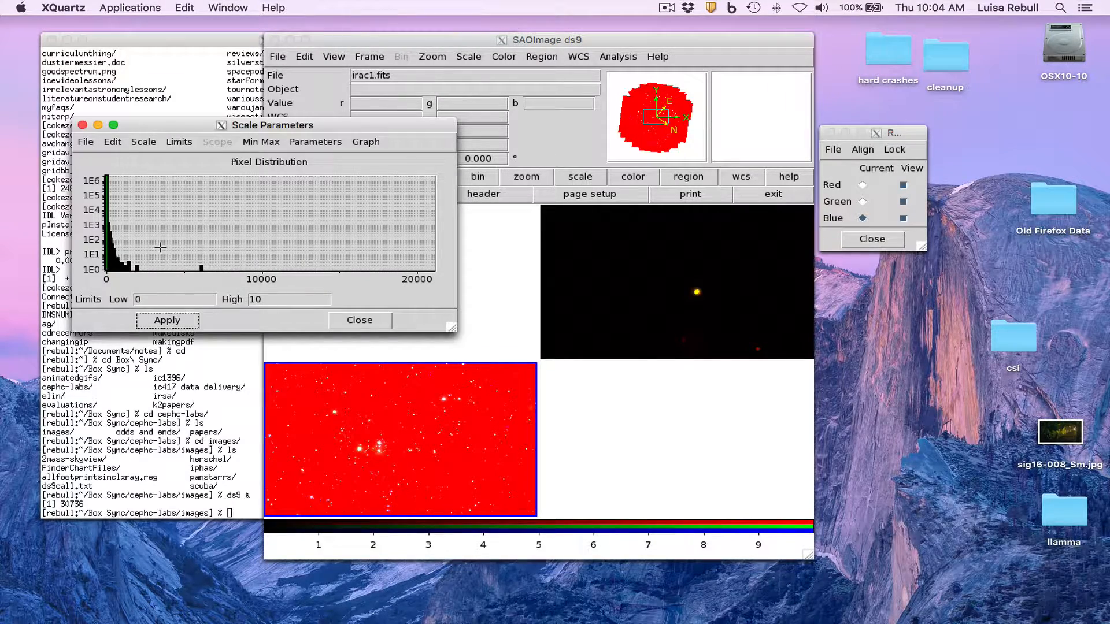
{"action": "left_click", "coordinate": [359, 321]}
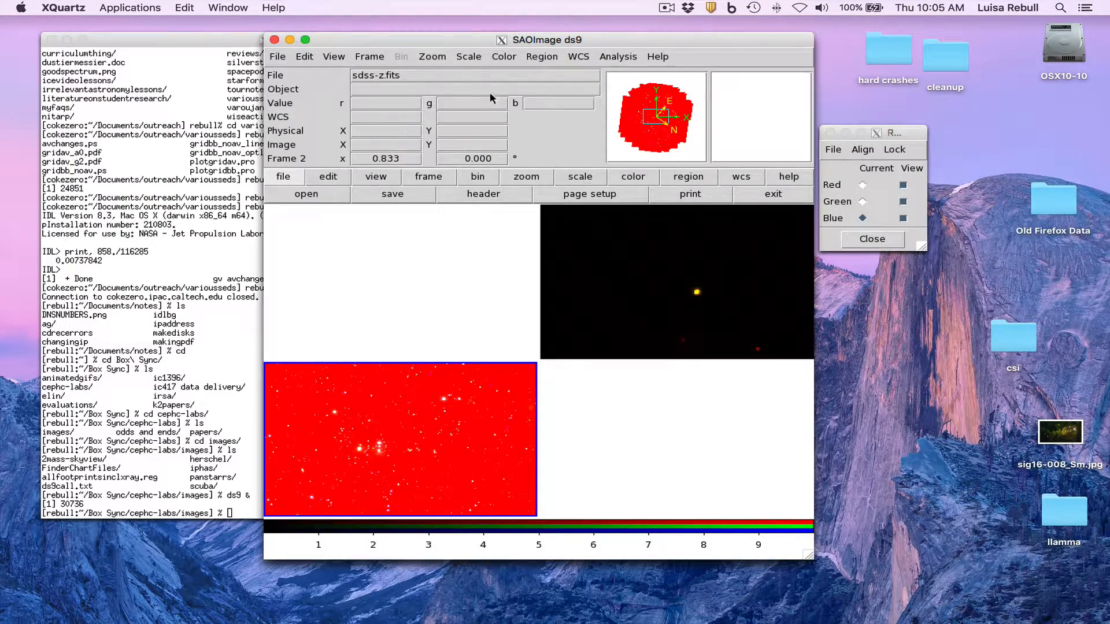
{"action": "left_click", "coordinate": [432, 56]}
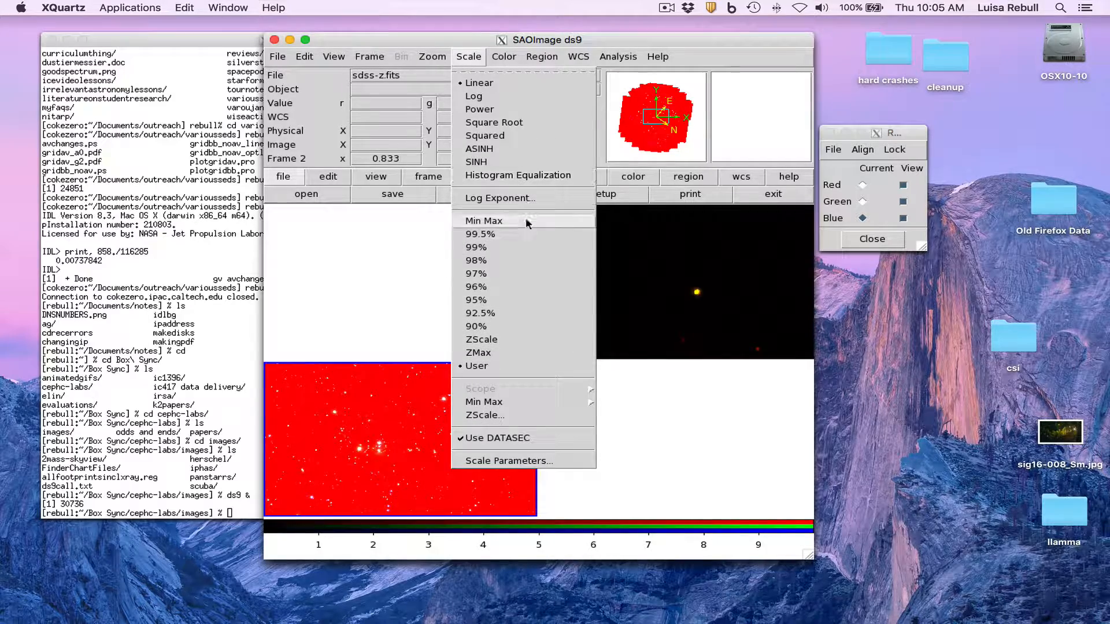
{"action": "left_click", "coordinate": [522, 336]}
- Switch to the green channel and apply ZScale to it
{"action": "left_click", "coordinate": [862, 201]}
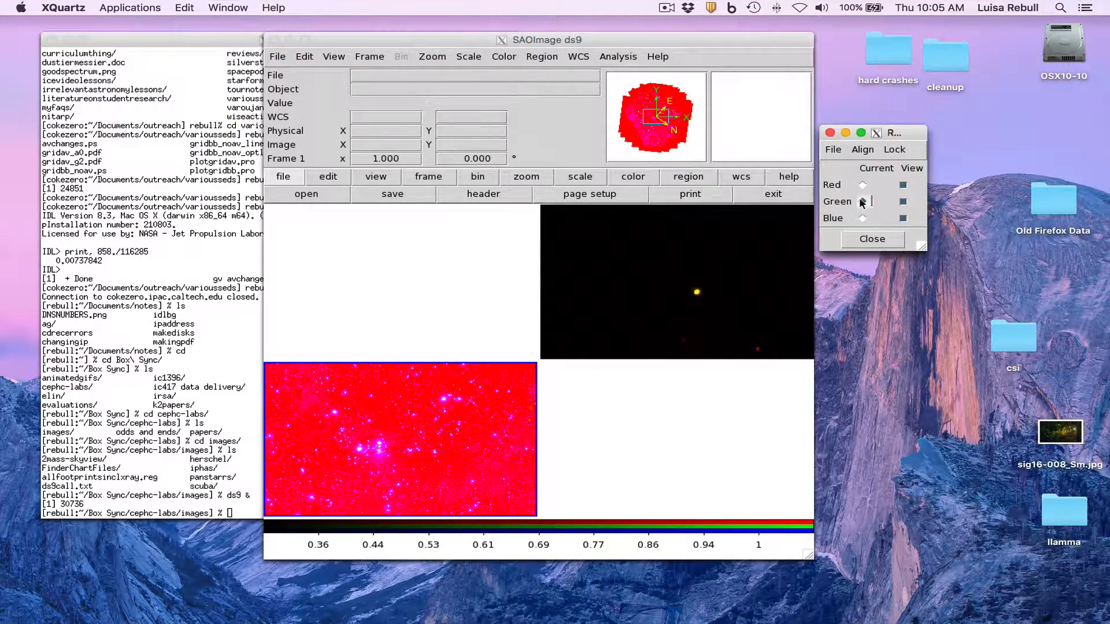
{"action": "left_click", "coordinate": [433, 56]}
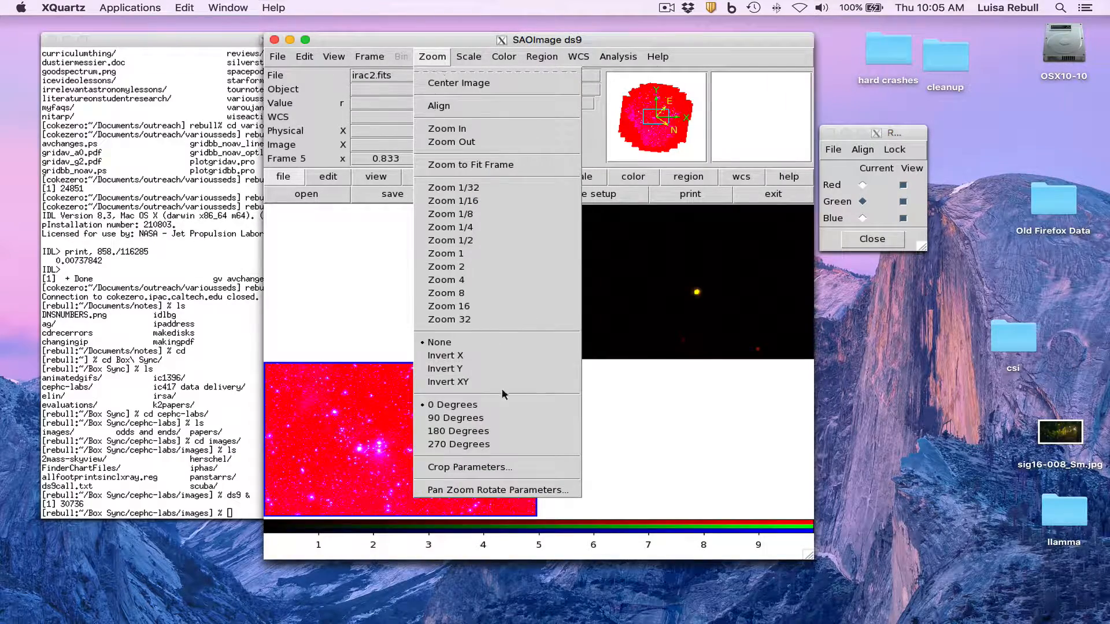
{"action": "mouse_move", "coordinate": [469, 56]}
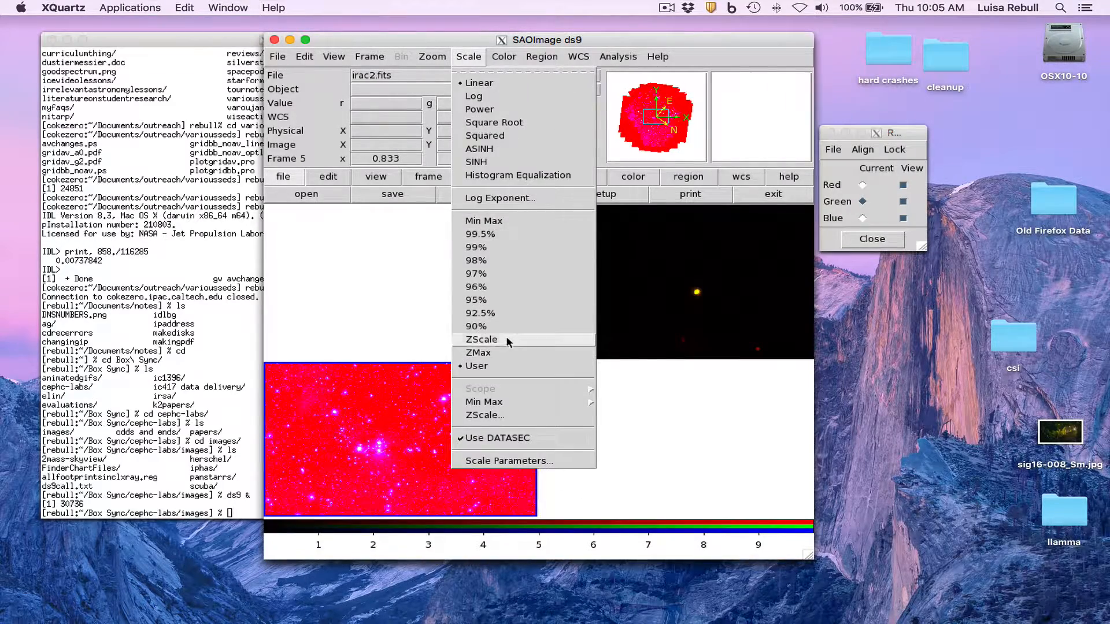
{"action": "left_click", "coordinate": [482, 339]}
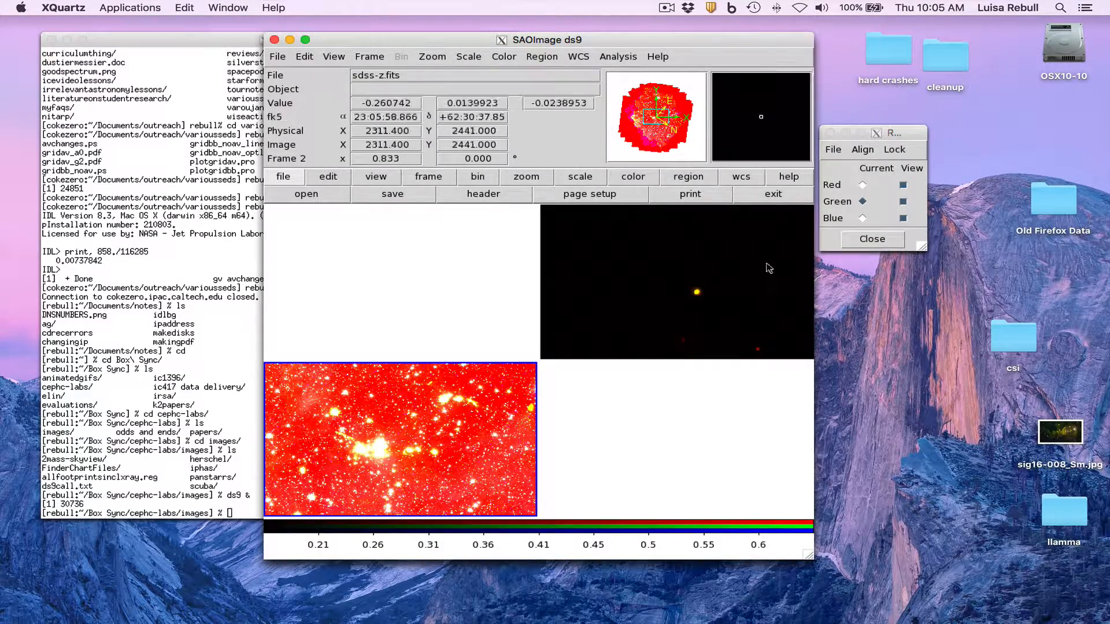
- Switch to the red channel, apply ZScale to it, and display the Spitzer RGB frame alone in single-frame view
{"action": "left_click", "coordinate": [862, 216]}
{"action": "left_click", "coordinate": [862, 184]}
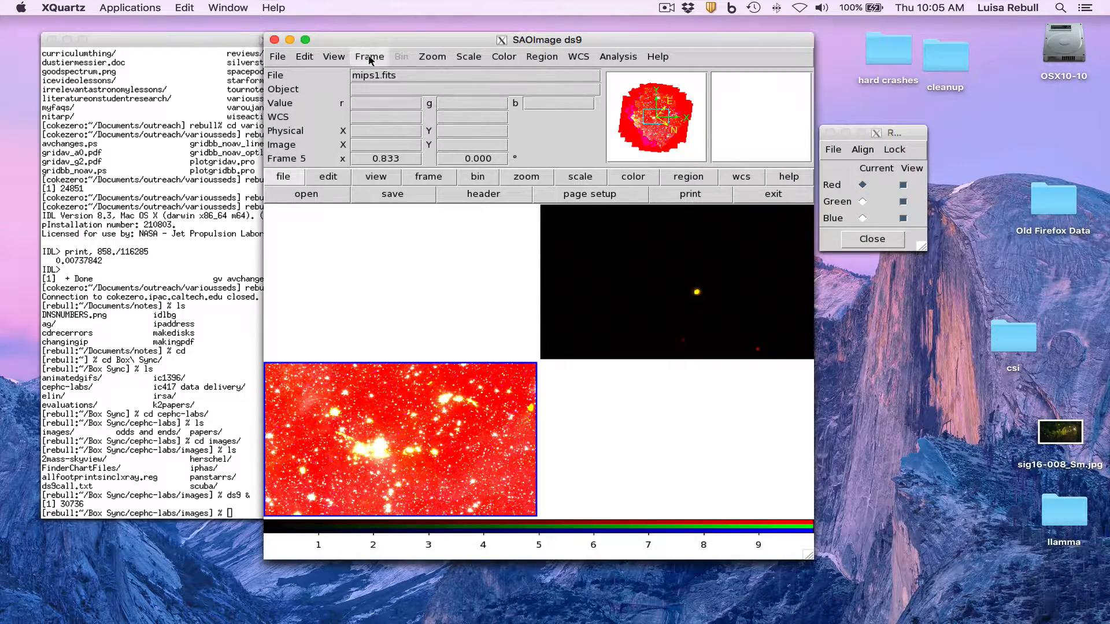
{"action": "left_click", "coordinate": [370, 58]}
{"action": "mouse_move", "coordinate": [469, 56]}
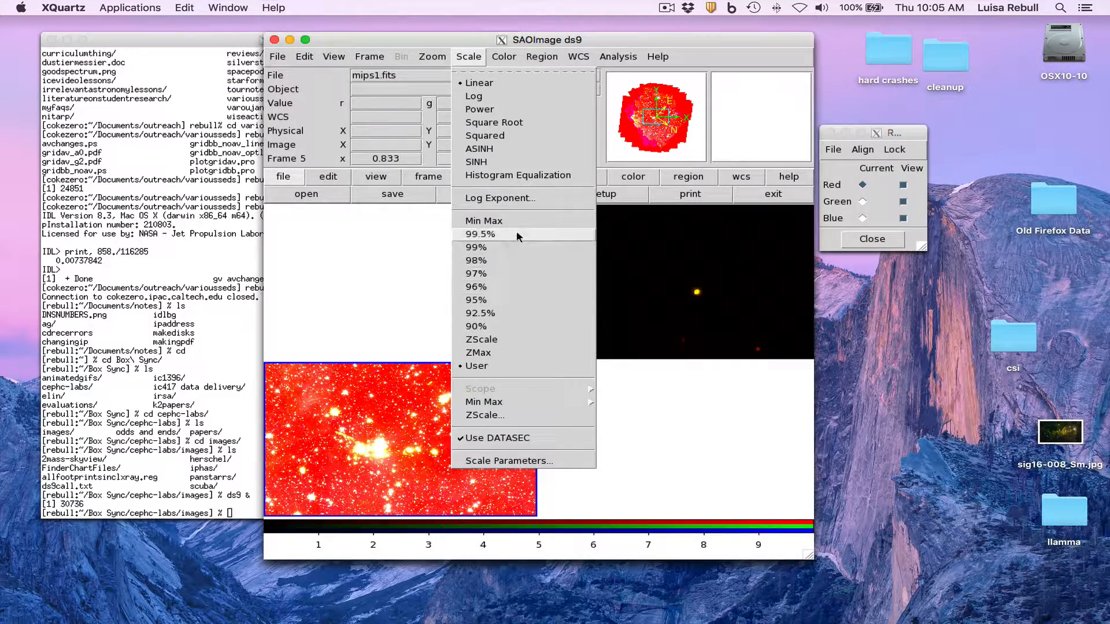
{"action": "left_click", "coordinate": [515, 335]}
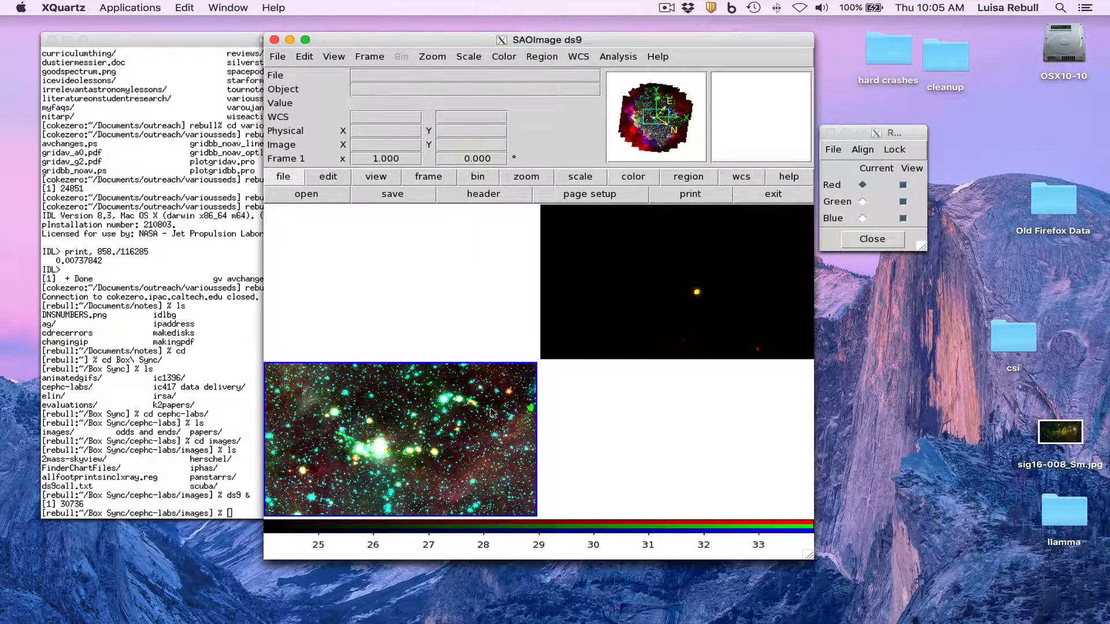
{"action": "left_click", "coordinate": [443, 175]}
{"action": "left_click", "coordinate": [517, 194]}
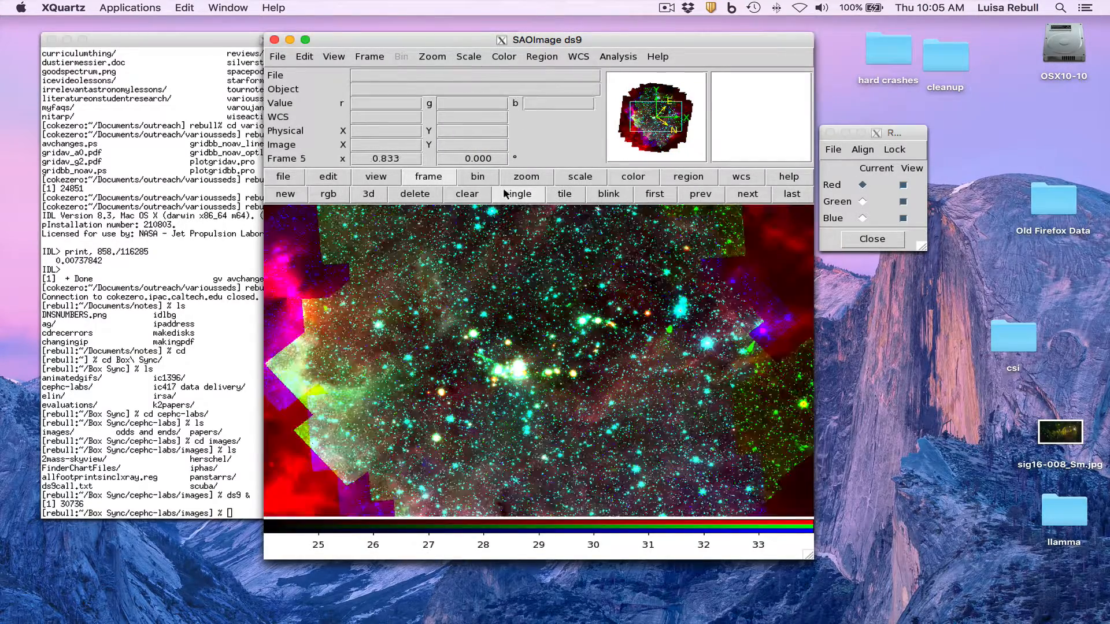